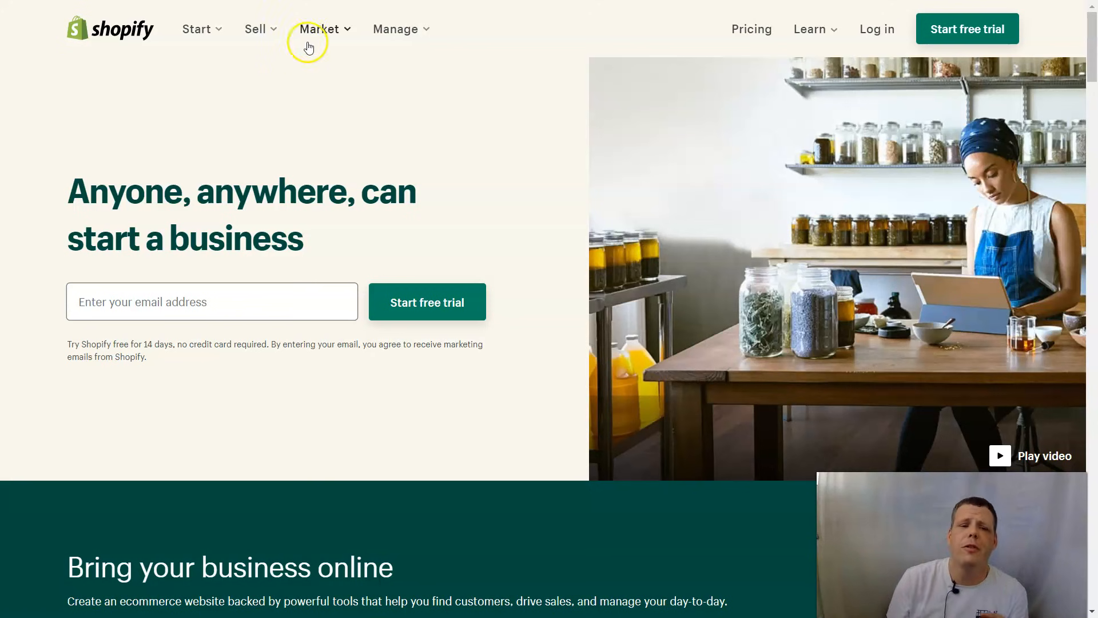
# - Enter the account e-mail address on the homepage and submit it to start the free trial
pyautogui.click(143, 298)
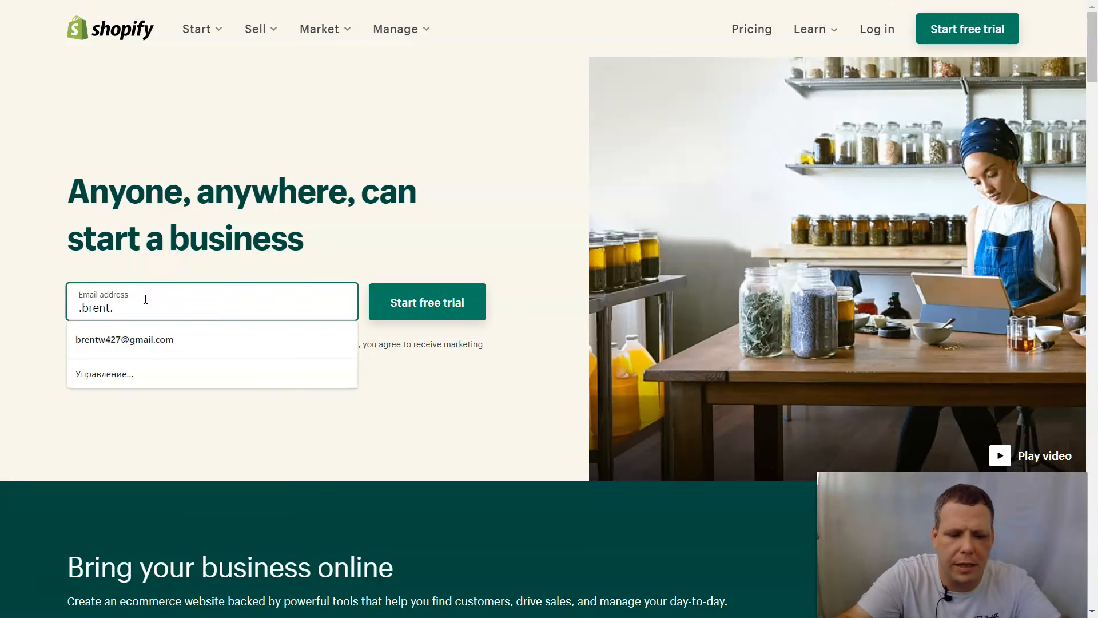
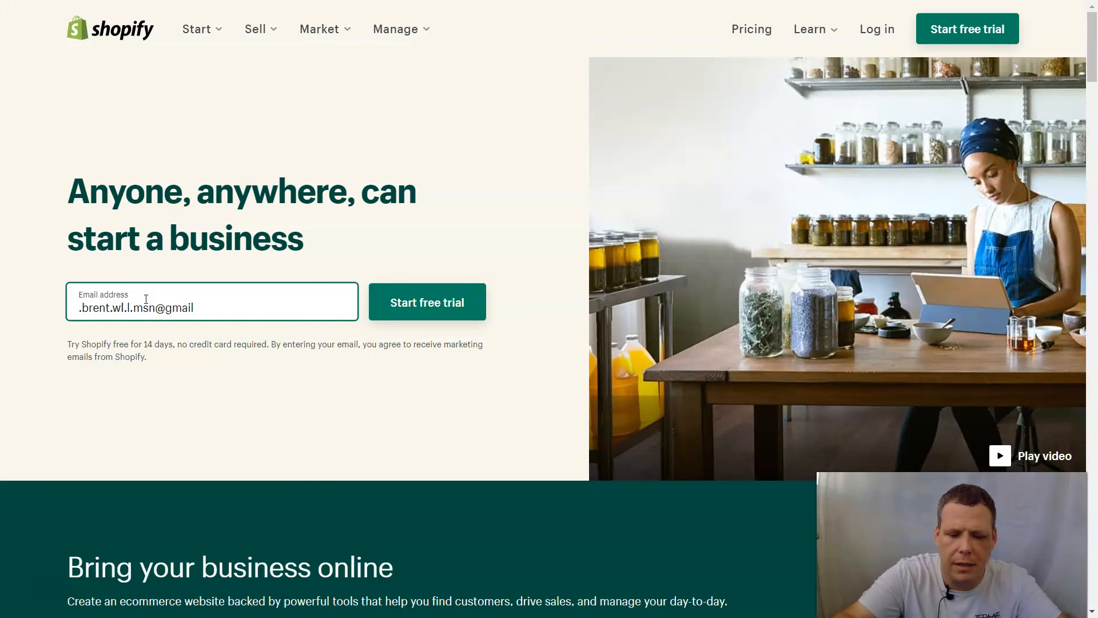
pyautogui.press('Return')
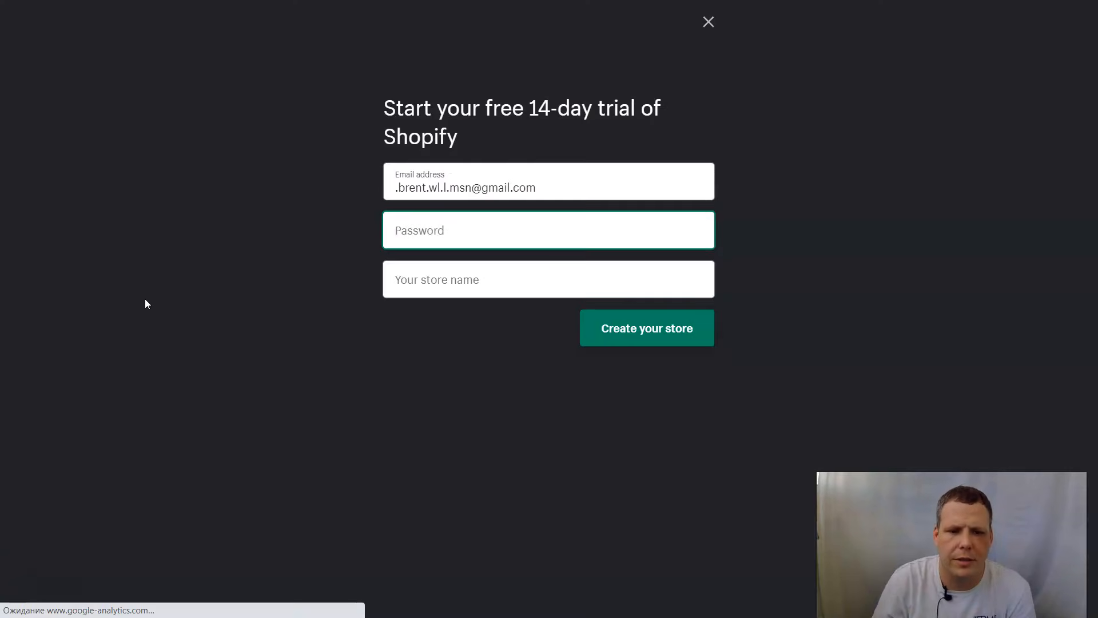
# - Set an account password and the store name 'Guardian foxtrot', then create the store
pyautogui.write('••')
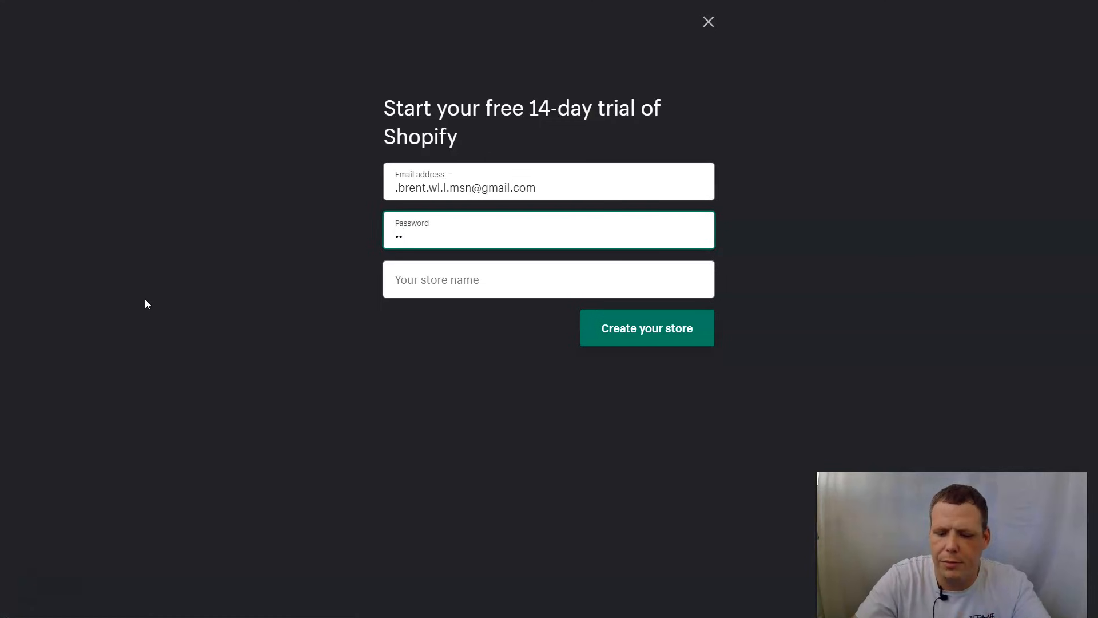
pyautogui.click(472, 275)
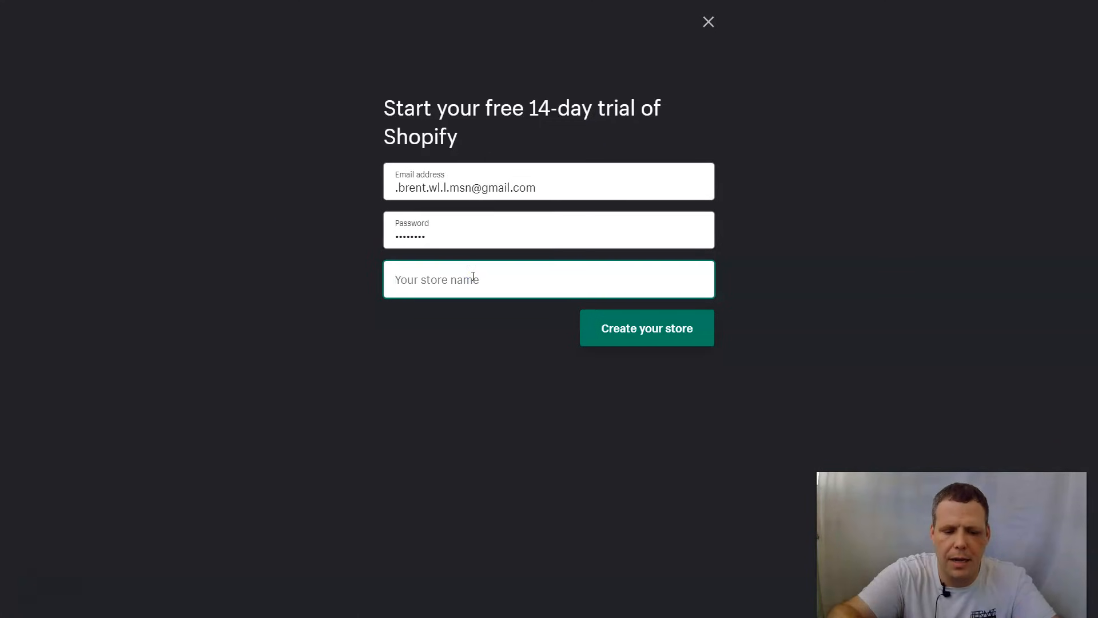
pyautogui.write('Gu')
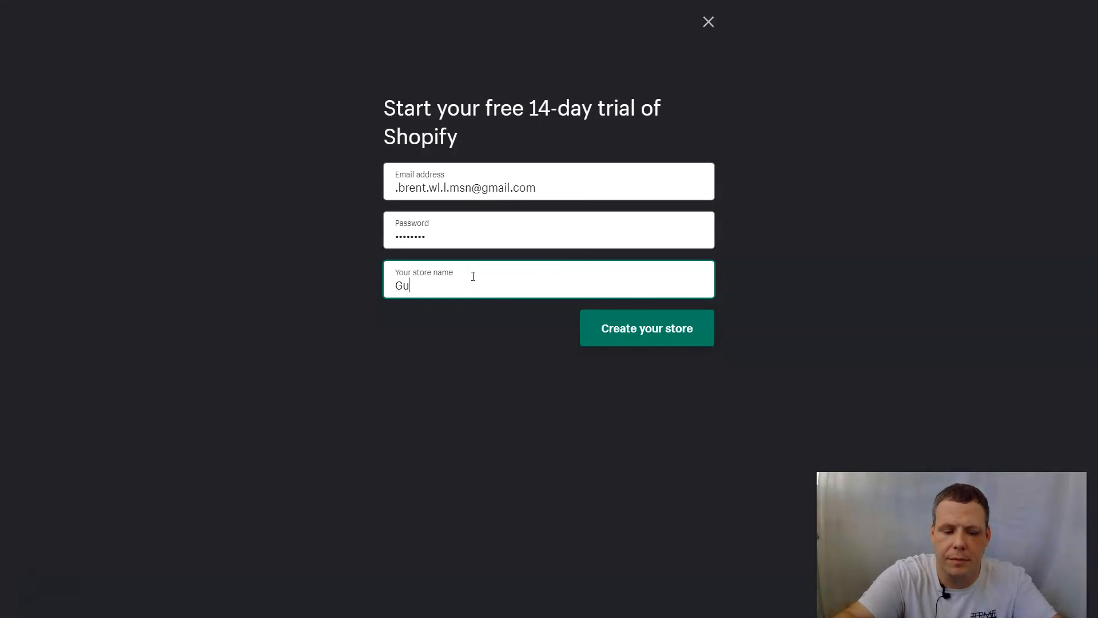
pyautogui.write('ardian')
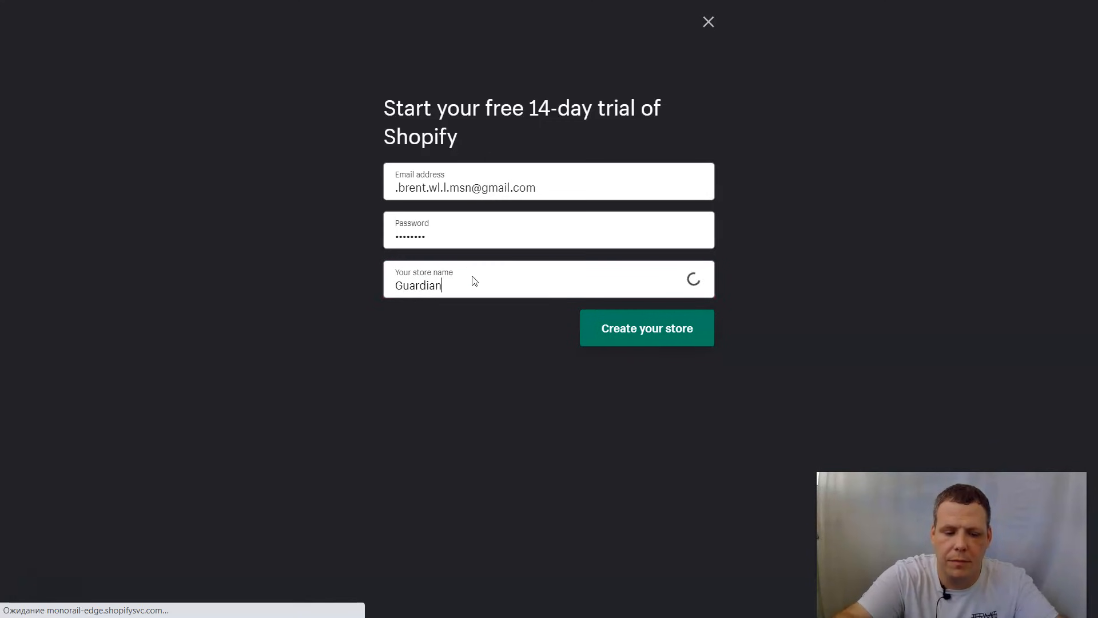
pyautogui.write(' foxtrot')
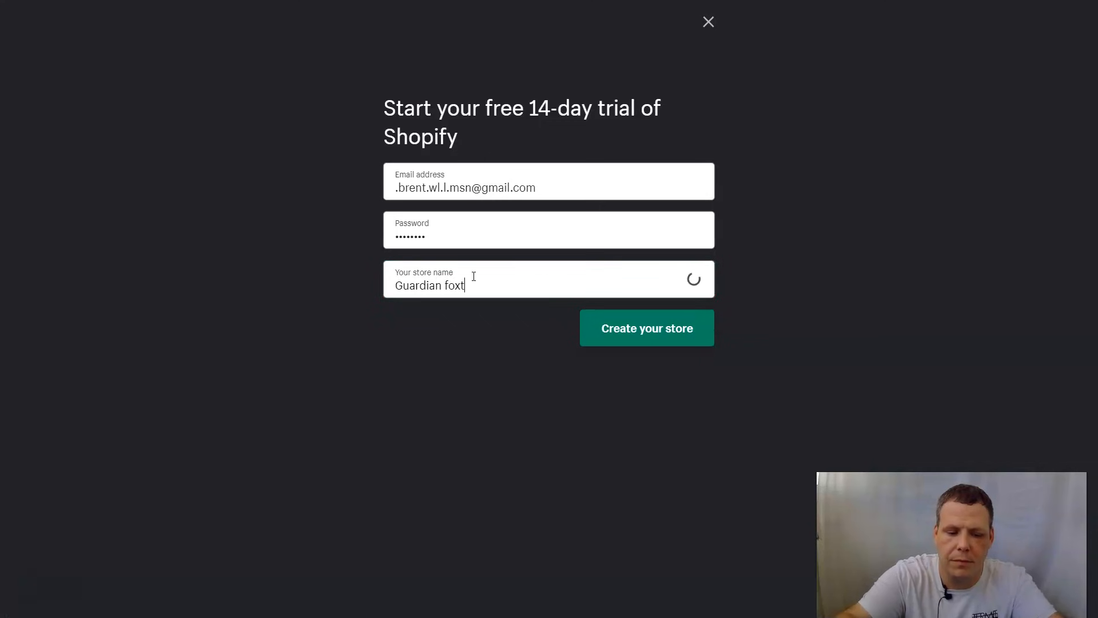
pyautogui.click(478, 286)
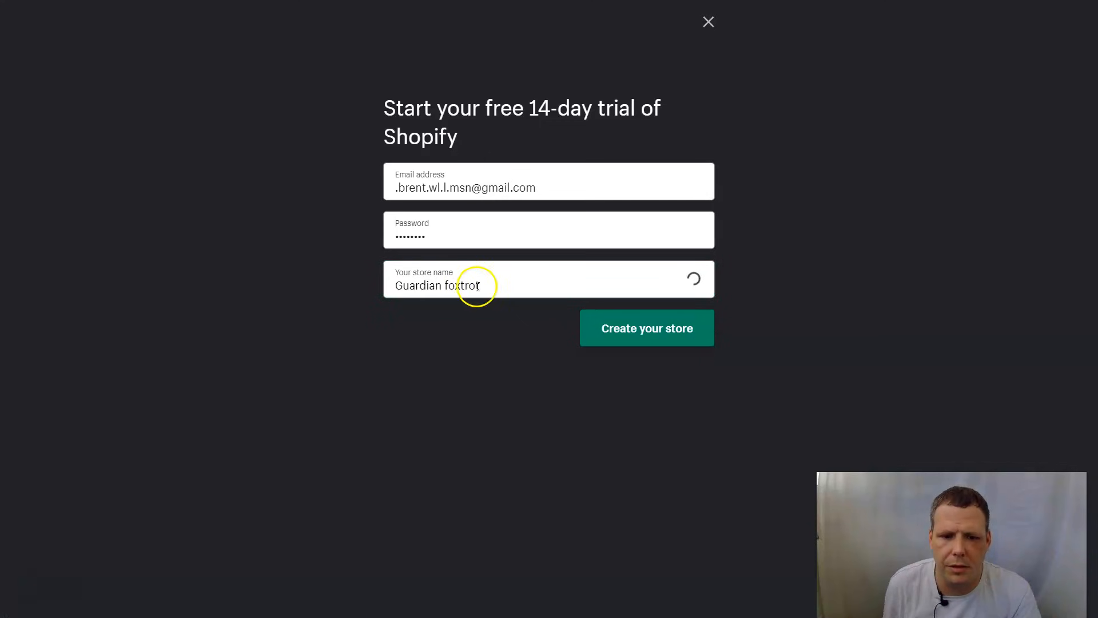
pyautogui.click(668, 337)
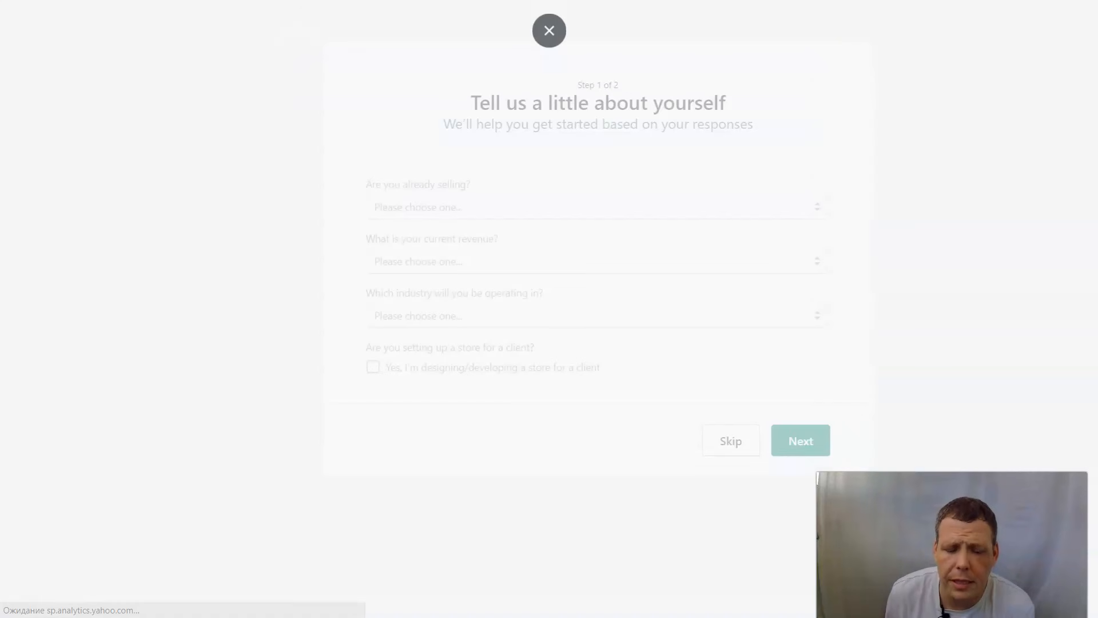
# - Answer 'I'm just playing around', RUB 0 revenue, Handcrafts industry, leave client box unticked, and continue
pyautogui.click(357, 210)
pyautogui.click(368, 242)
pyautogui.click(400, 263)
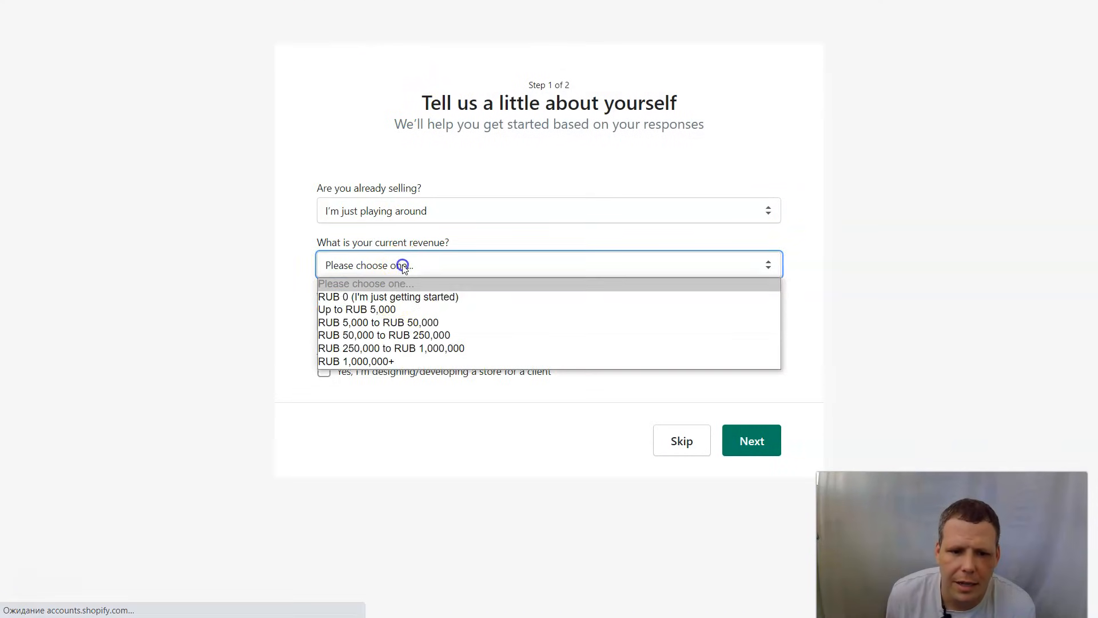
pyautogui.click(394, 297)
pyautogui.click(429, 320)
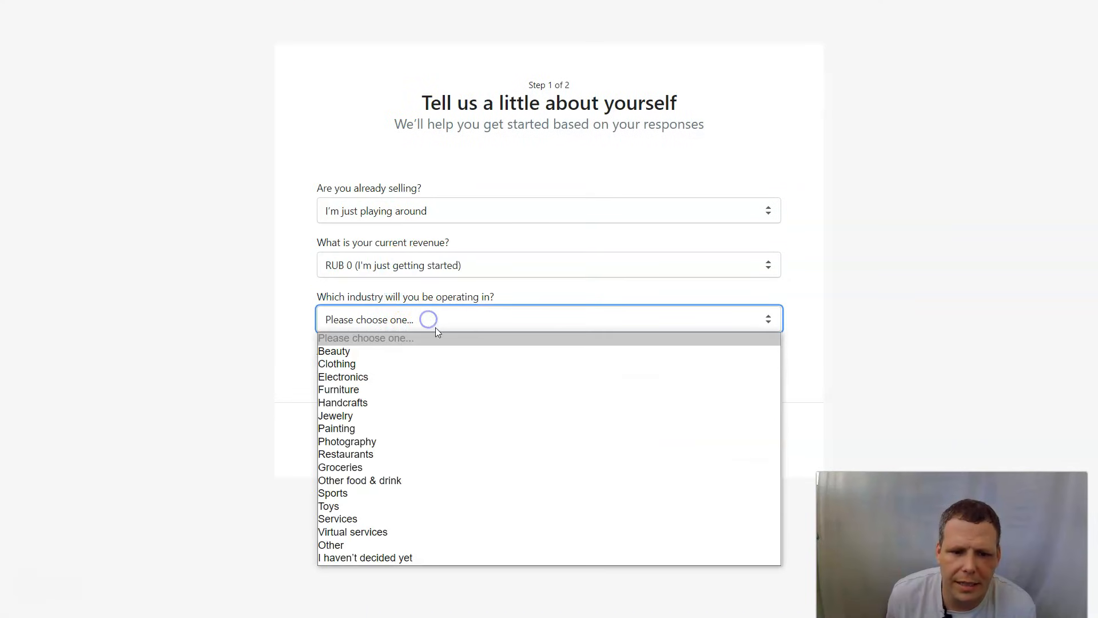
pyautogui.click(378, 400)
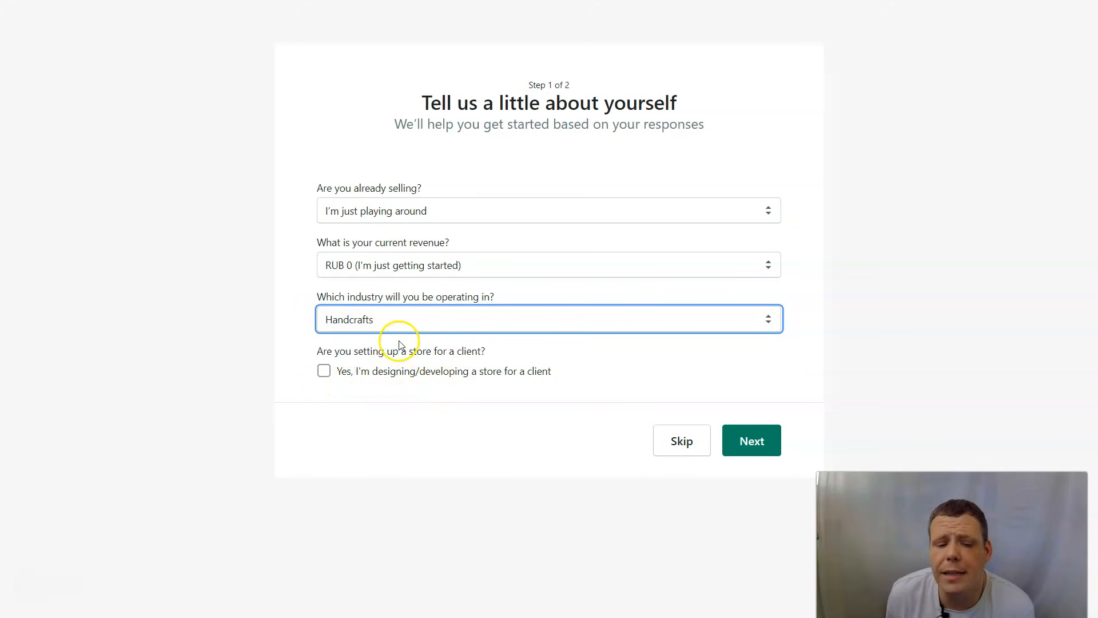
pyautogui.click(345, 382)
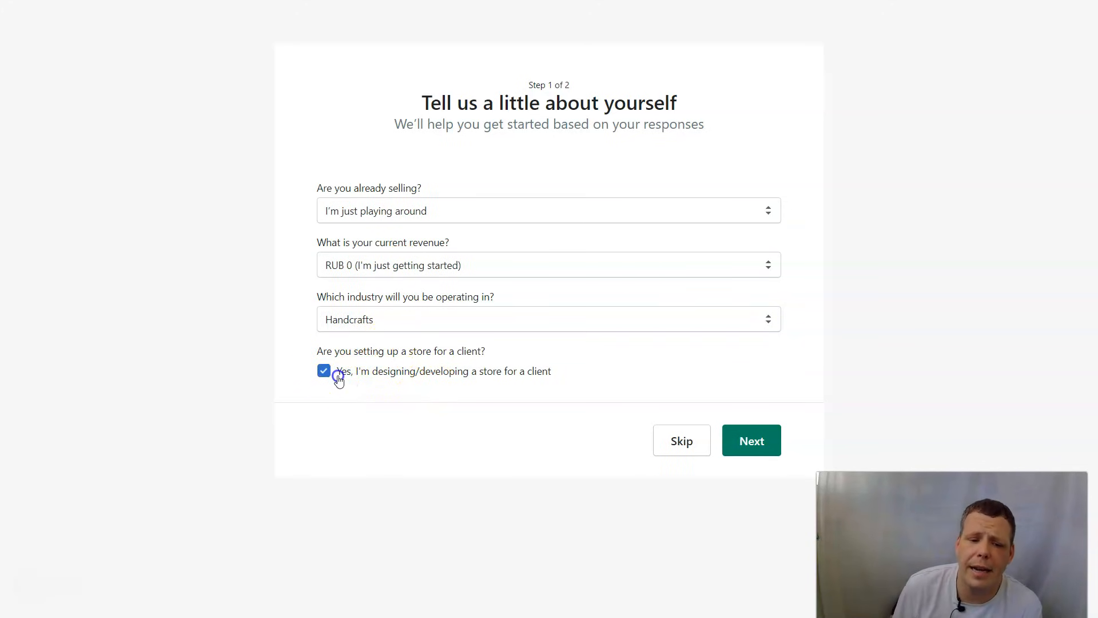
pyautogui.click(324, 377)
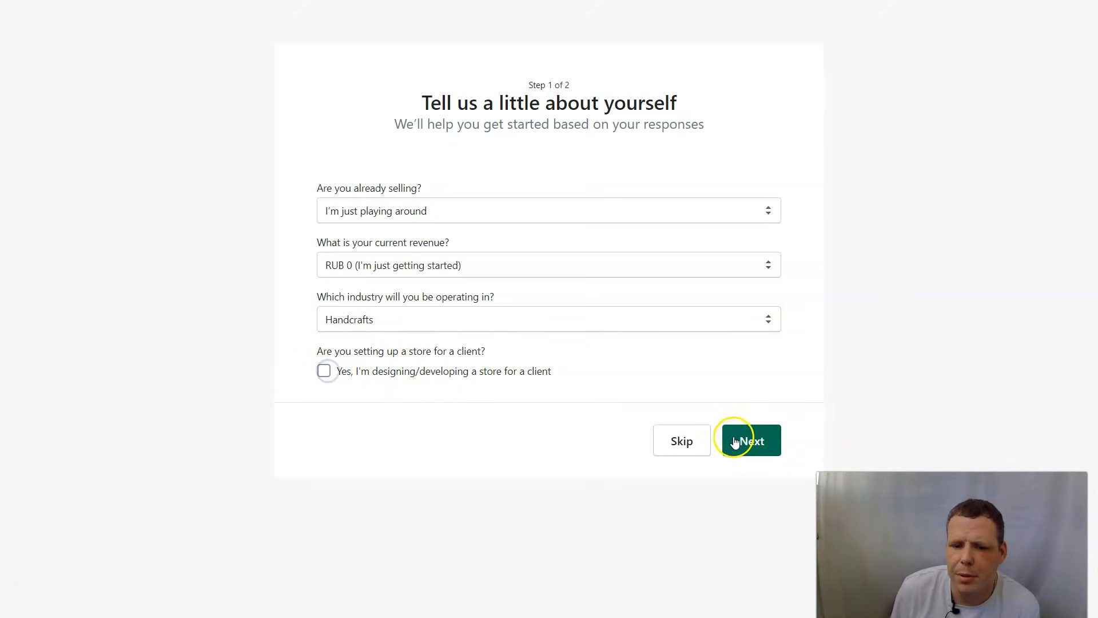
pyautogui.click(742, 441)
# - Autofill the business address from the first saved address, leaving the registered-business box unticked
pyautogui.click(466, 246)
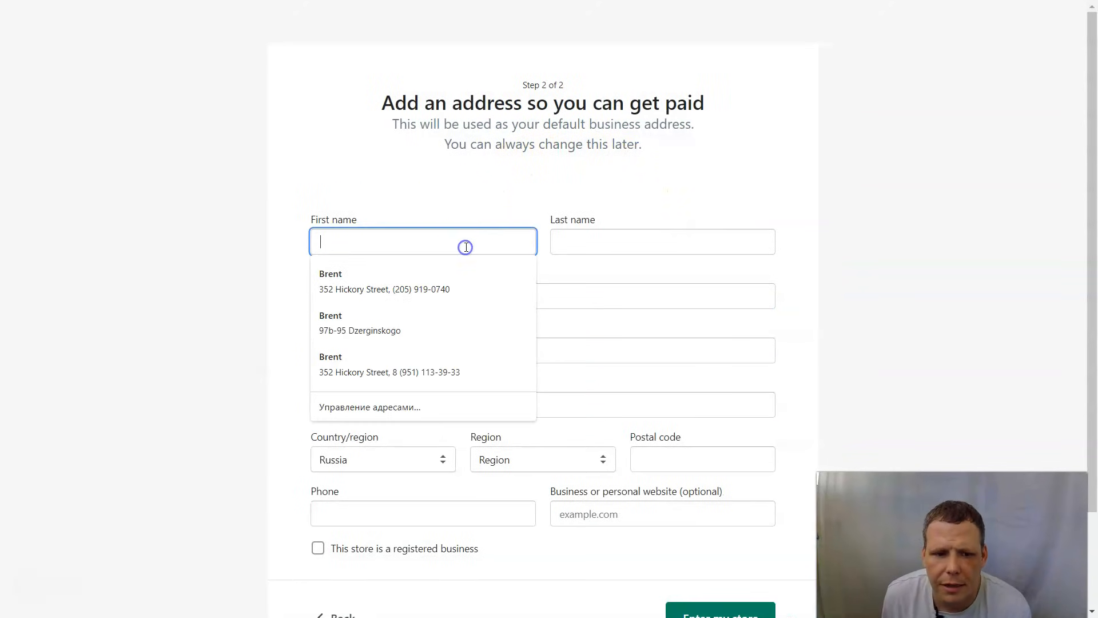
pyautogui.click(427, 296)
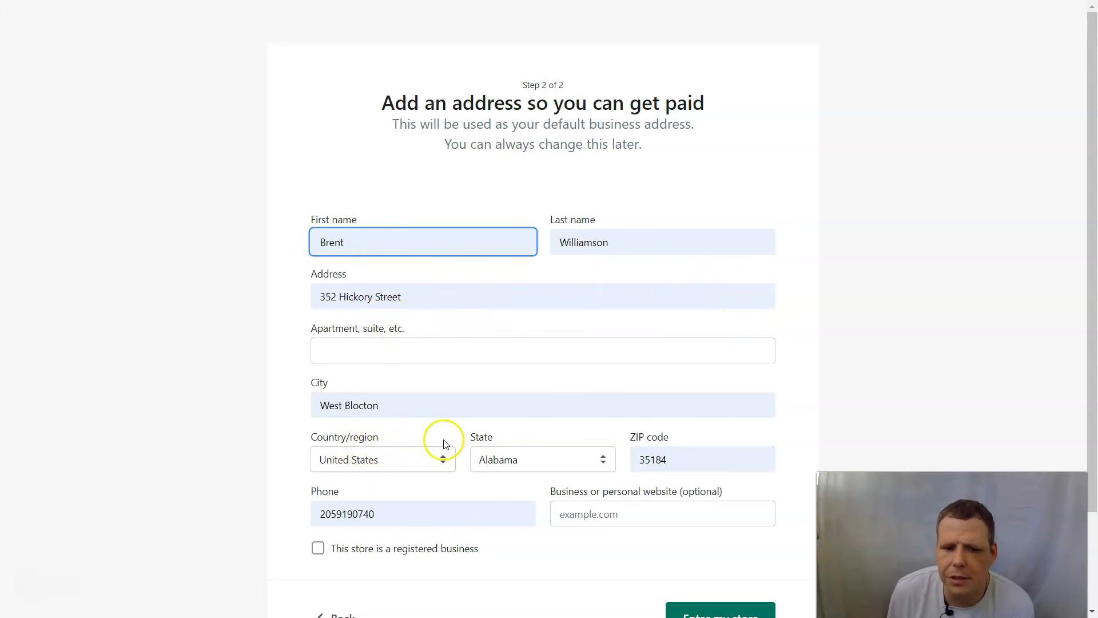
pyautogui.scroll(-1, 662, 470)
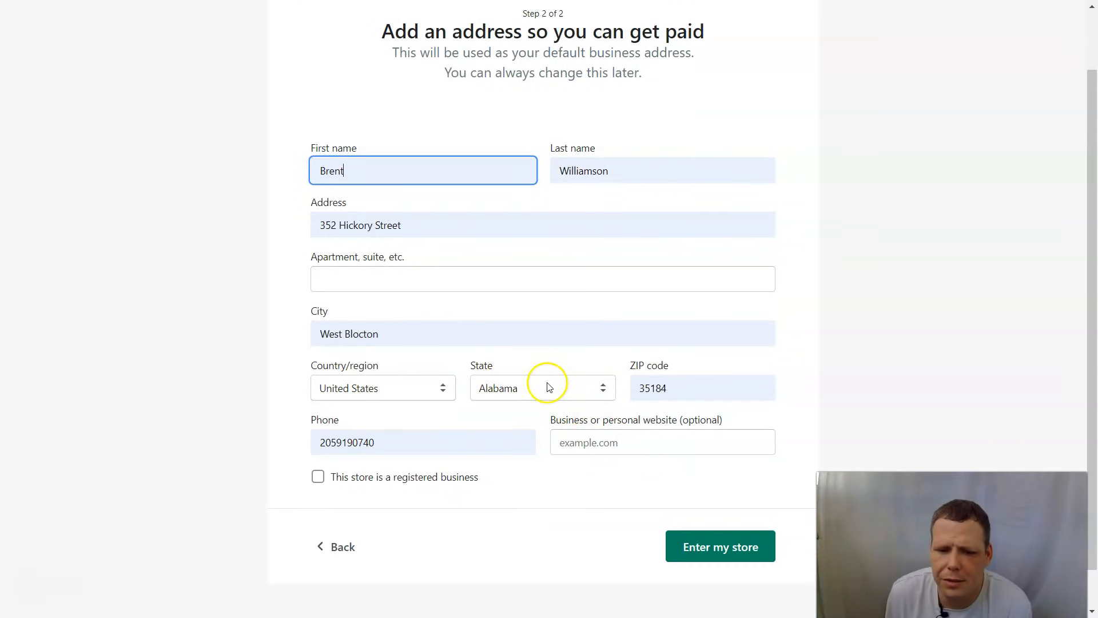
pyautogui.scroll(-1, 515, 435)
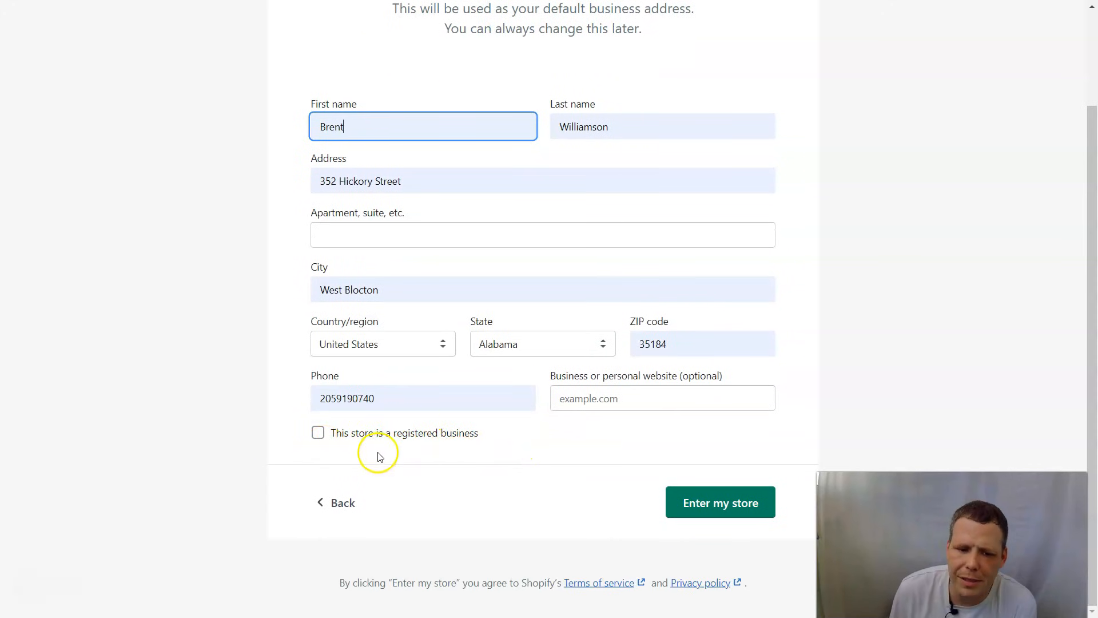
pyautogui.click(330, 442)
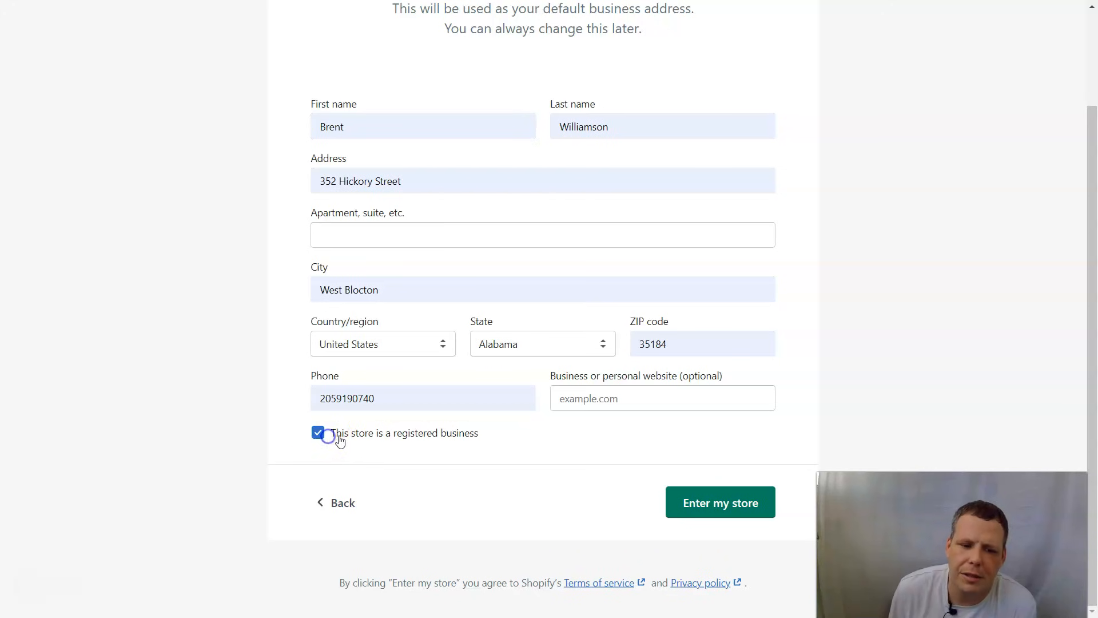
pyautogui.click(316, 436)
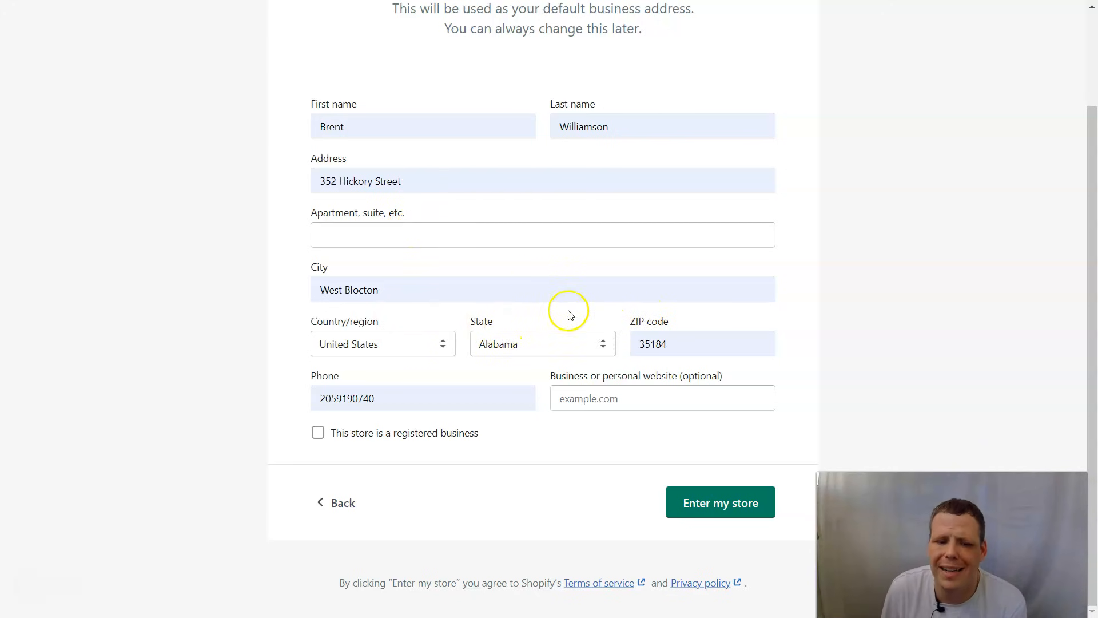
# - Enter the Guardian foxtrot store admin and start adding a new product
pyautogui.click(705, 499)
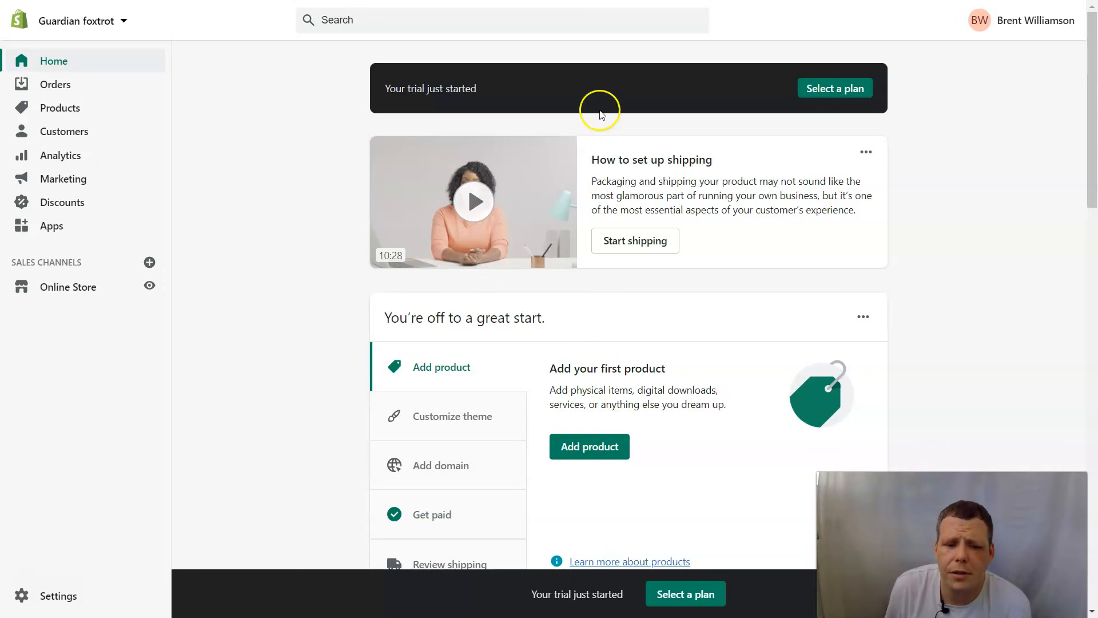
pyautogui.click(589, 448)
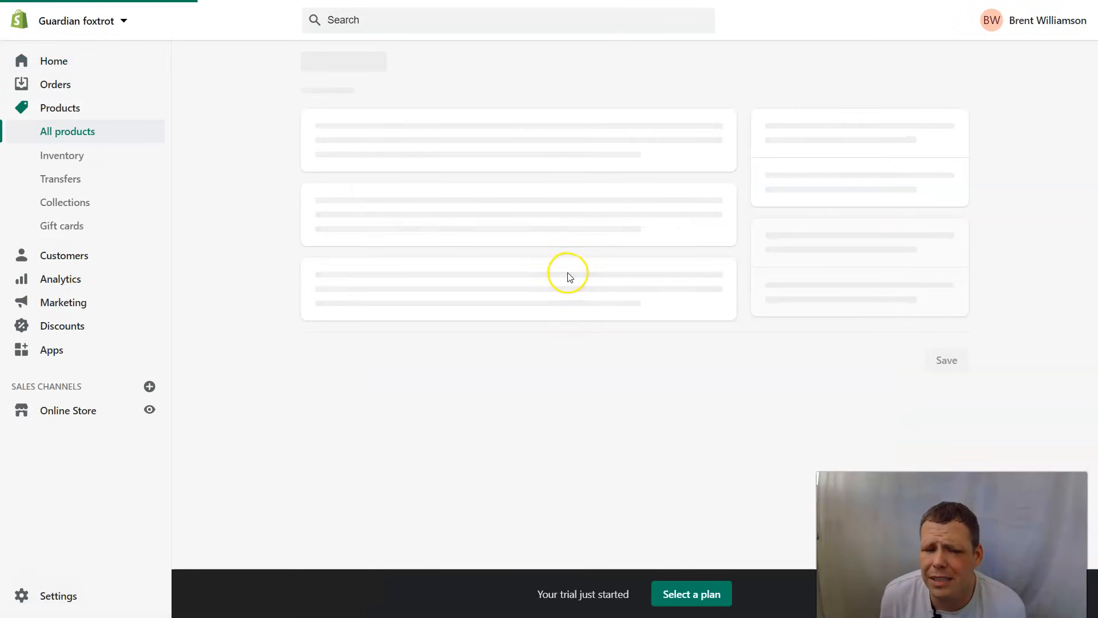
# - Title the product 'T shirt' and describe it as 'Blah blah t shirt is the best shirt 4 u'
pyautogui.click(465, 137)
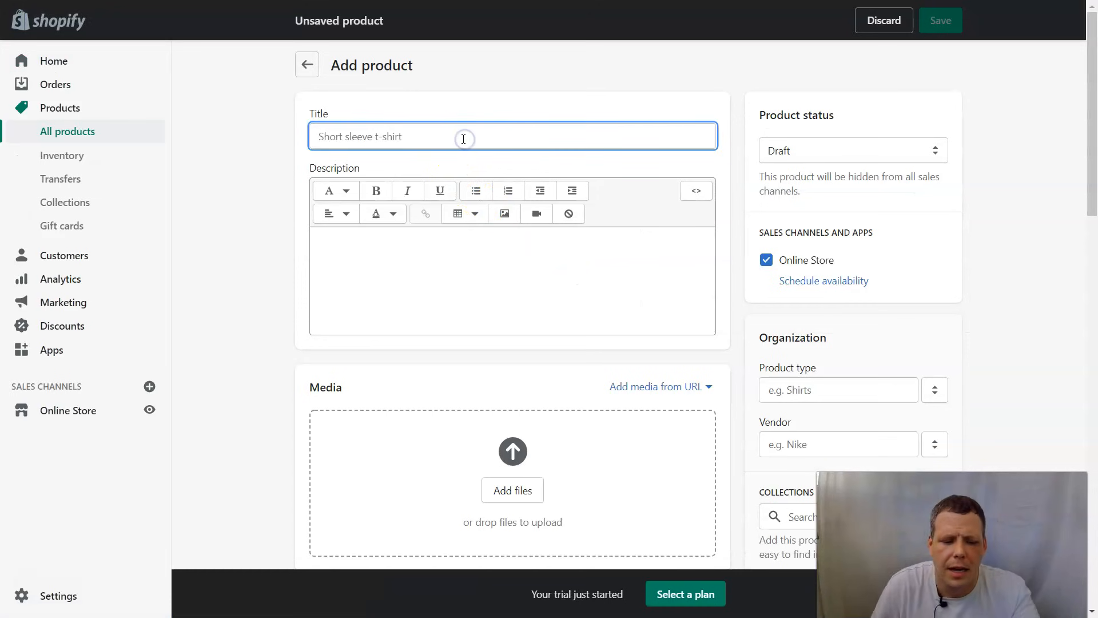
pyautogui.write('T shirt')
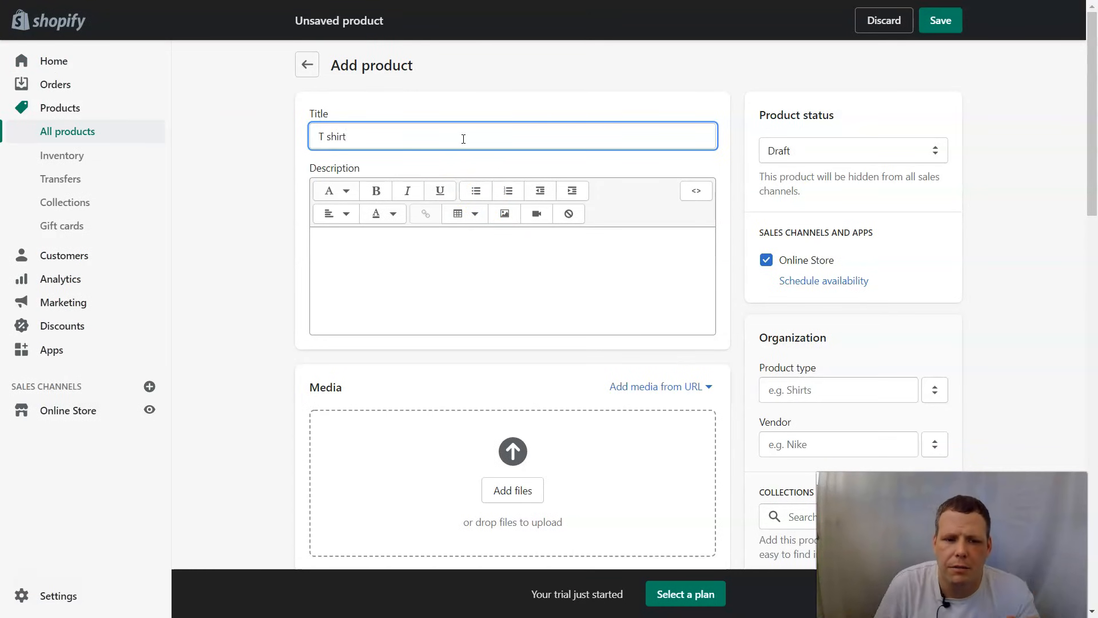
pyautogui.click(445, 259)
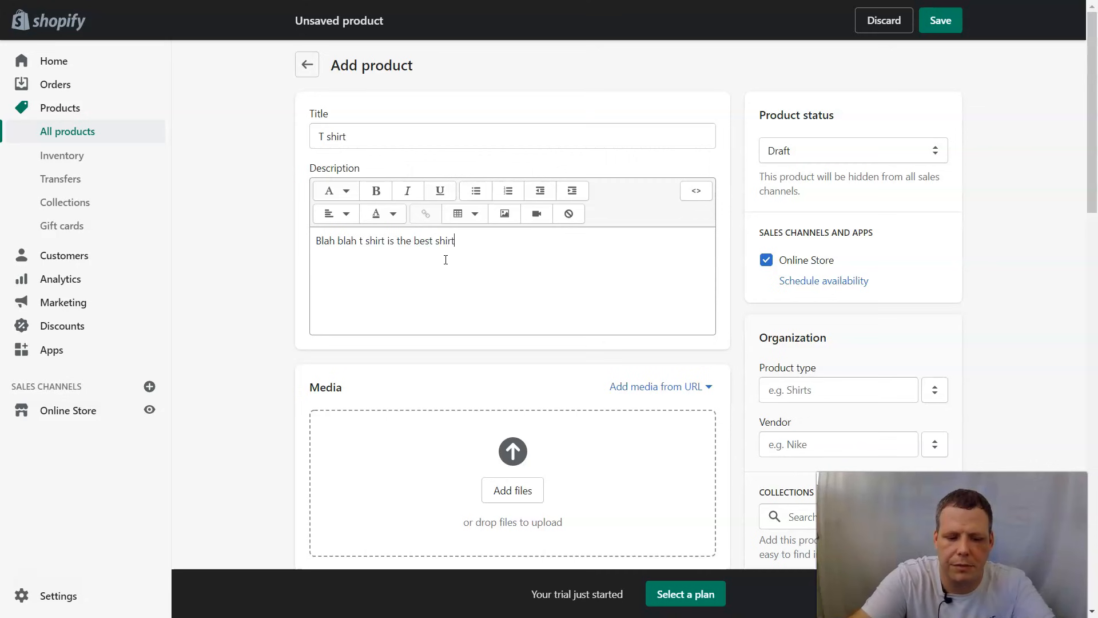
pyautogui.click(446, 259)
pyautogui.scroll(-4, 528, 301)
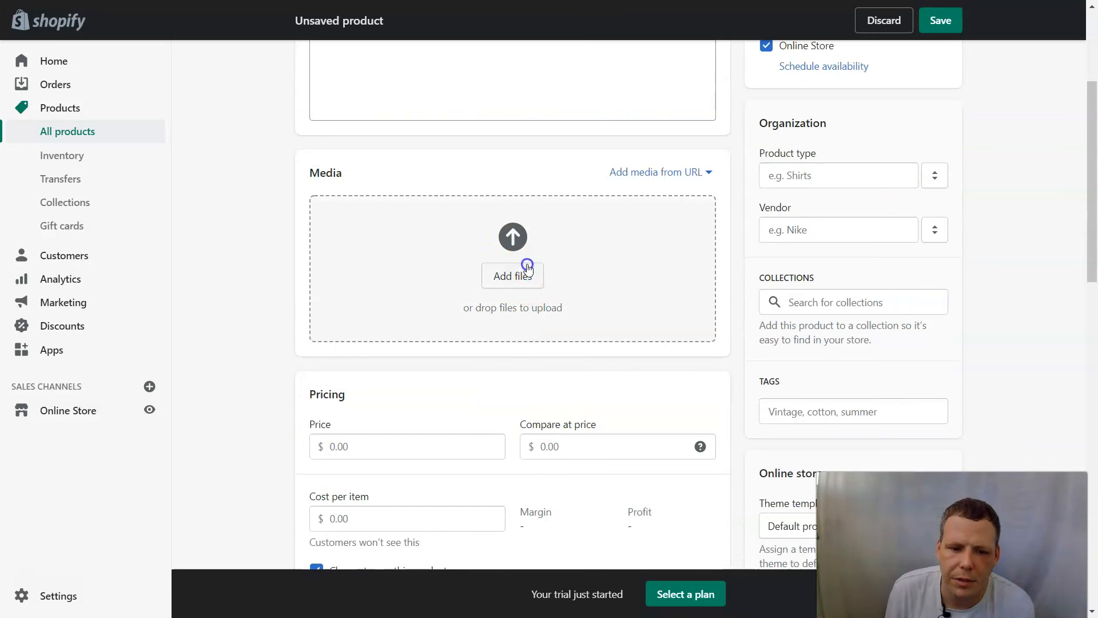
# - Upload the Shirts image as the product's media
pyautogui.click(523, 269)
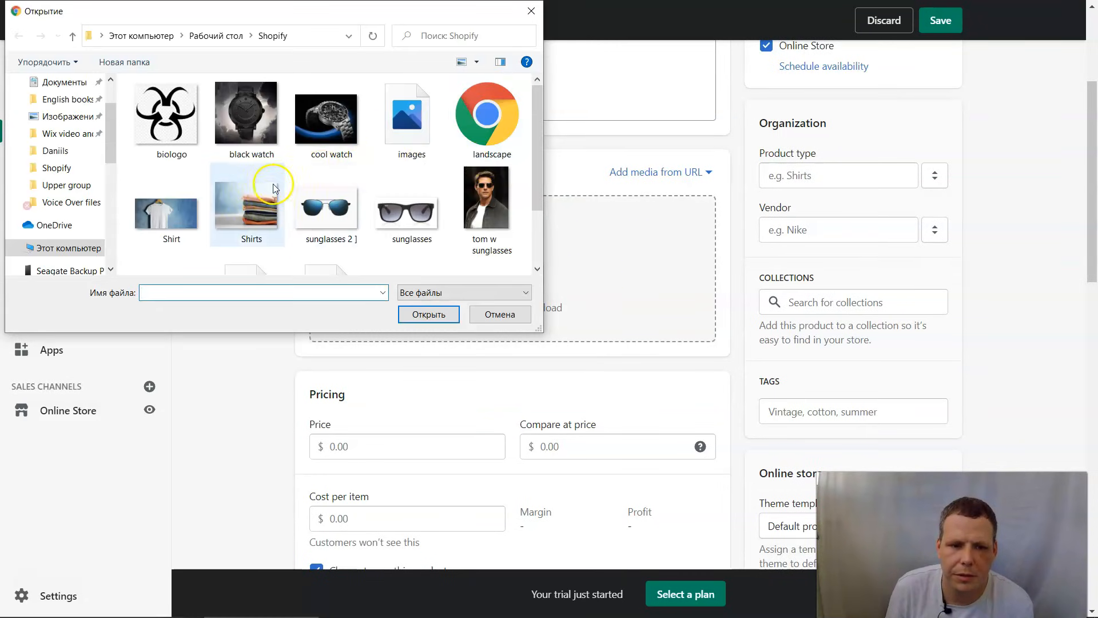
pyautogui.doubleClick(238, 218)
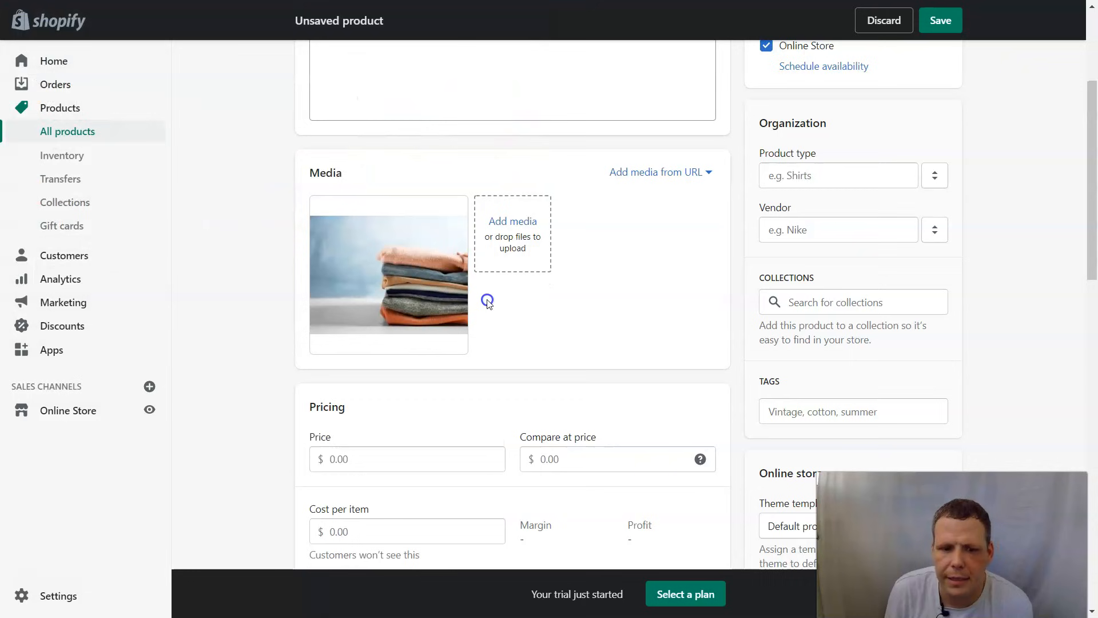
pyautogui.scroll(-4, 487, 300)
# - Set price $25.00, compare-at price $10.00 and cost per item $5.00
pyautogui.click(393, 238)
pyautogui.write('25.00')
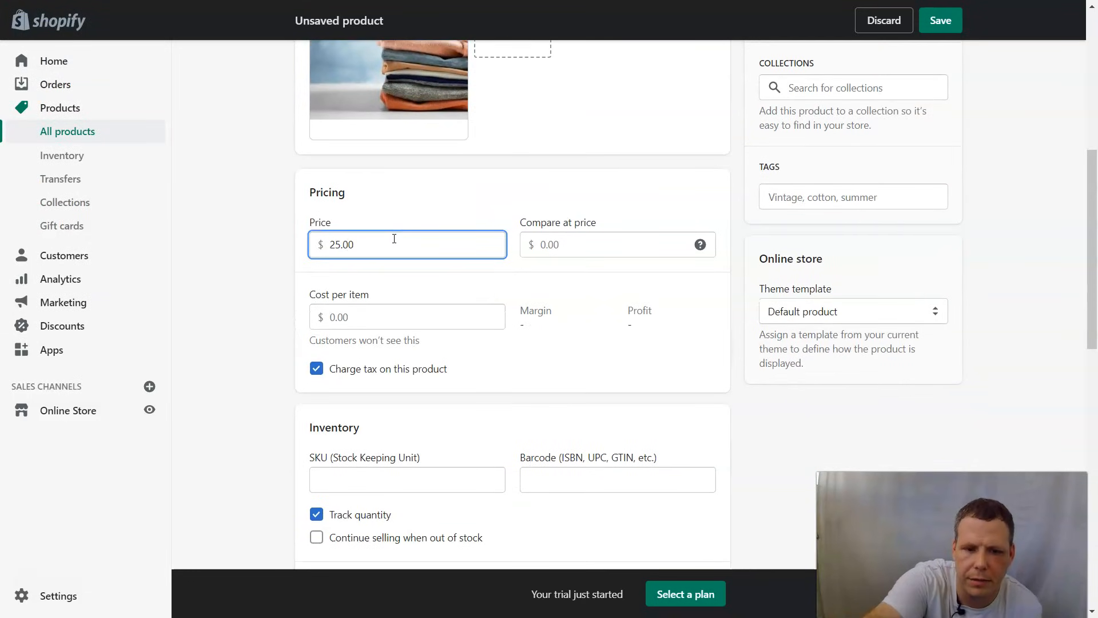
pyautogui.press('Tab')
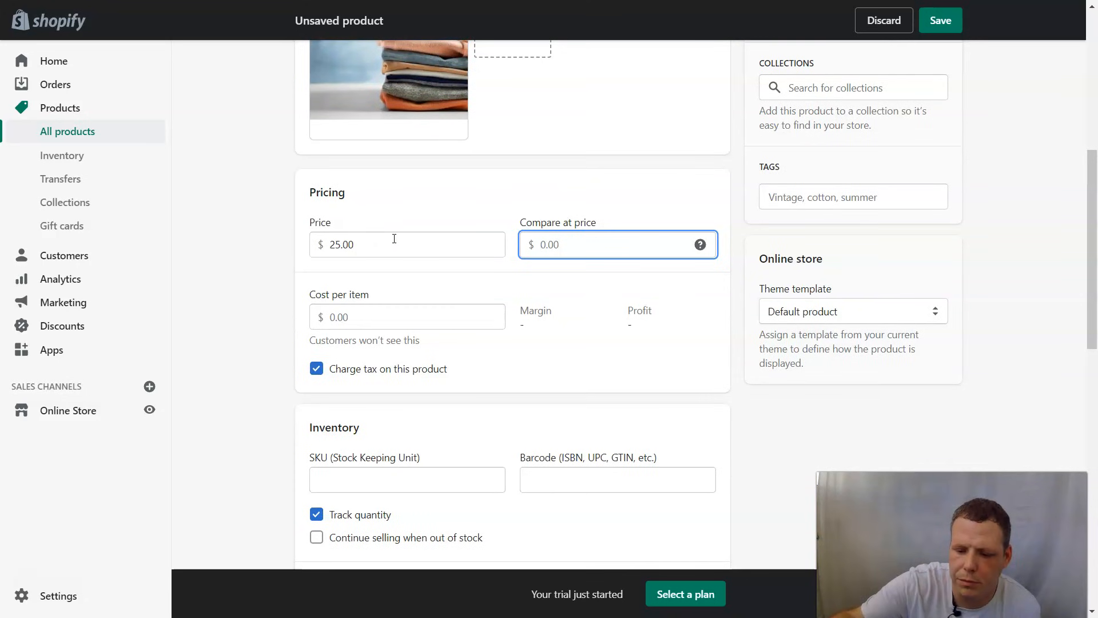
pyautogui.press('Tab')
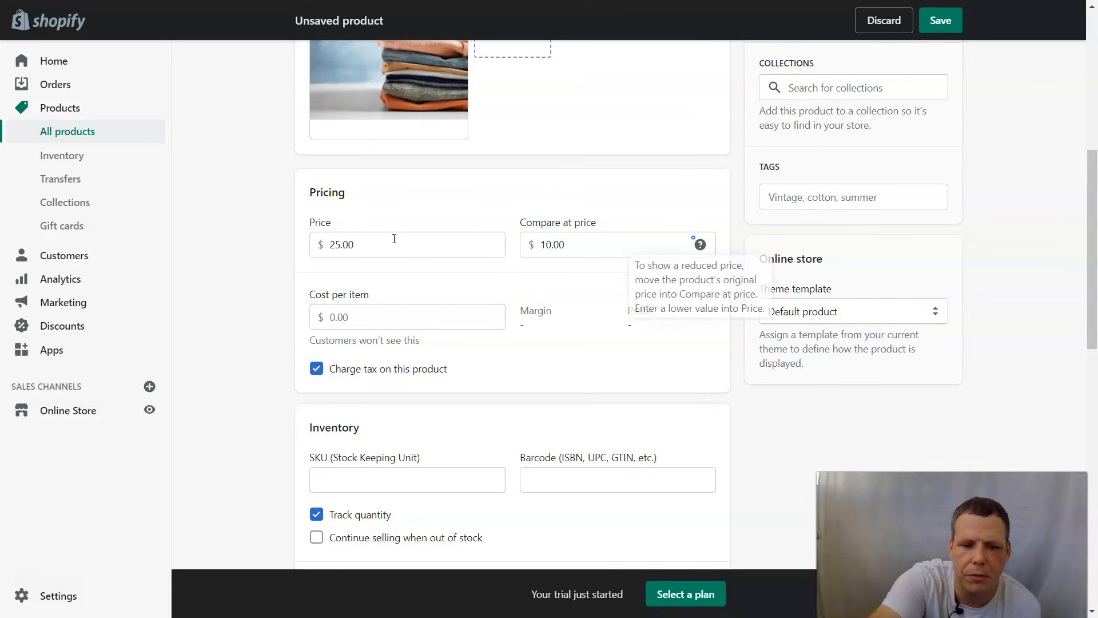
pyautogui.click(369, 327)
pyautogui.write('5')
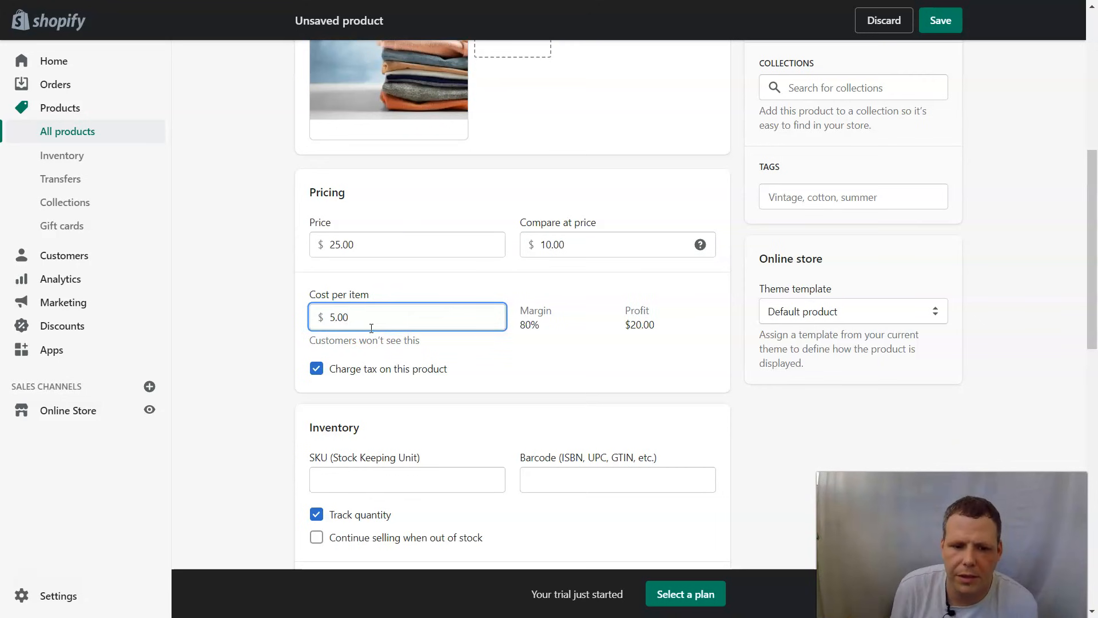
# - Allow selling when out of stock and set the shipping weight to 0.1 lb
pyautogui.scroll(-2, 366, 372)
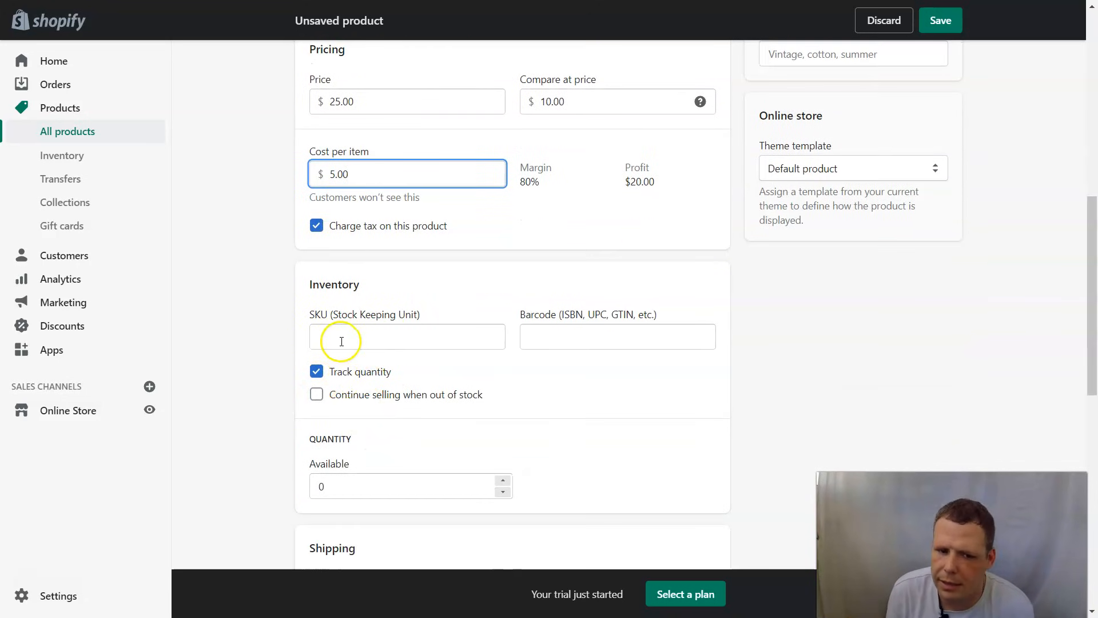
pyautogui.scroll(-2, 343, 355)
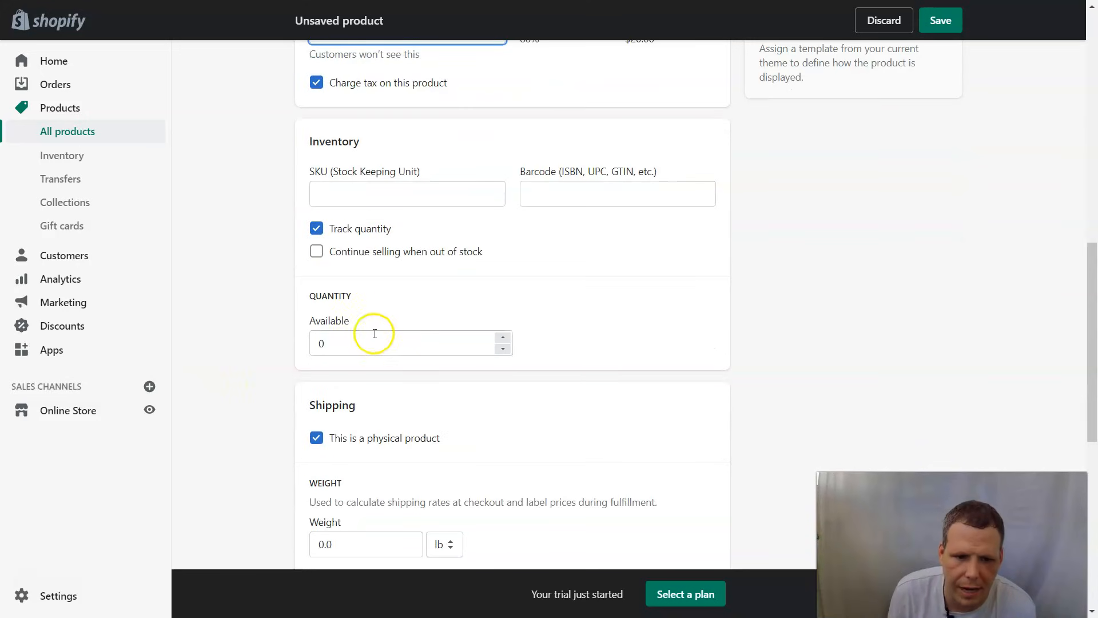
pyautogui.click(318, 252)
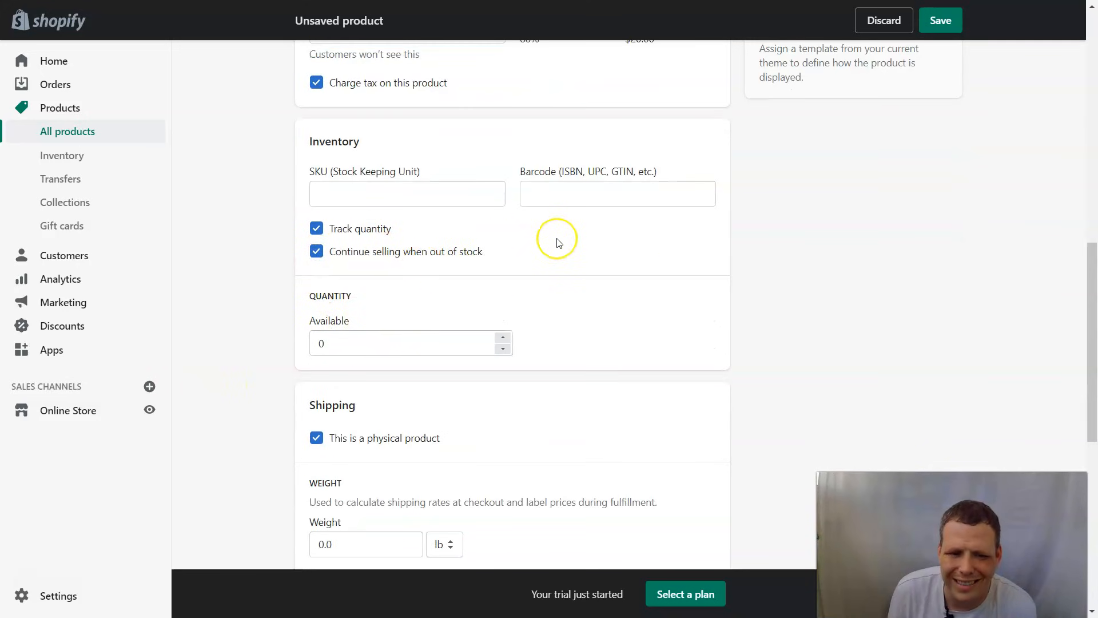
pyautogui.scroll(-3, 558, 242)
pyautogui.click(370, 319)
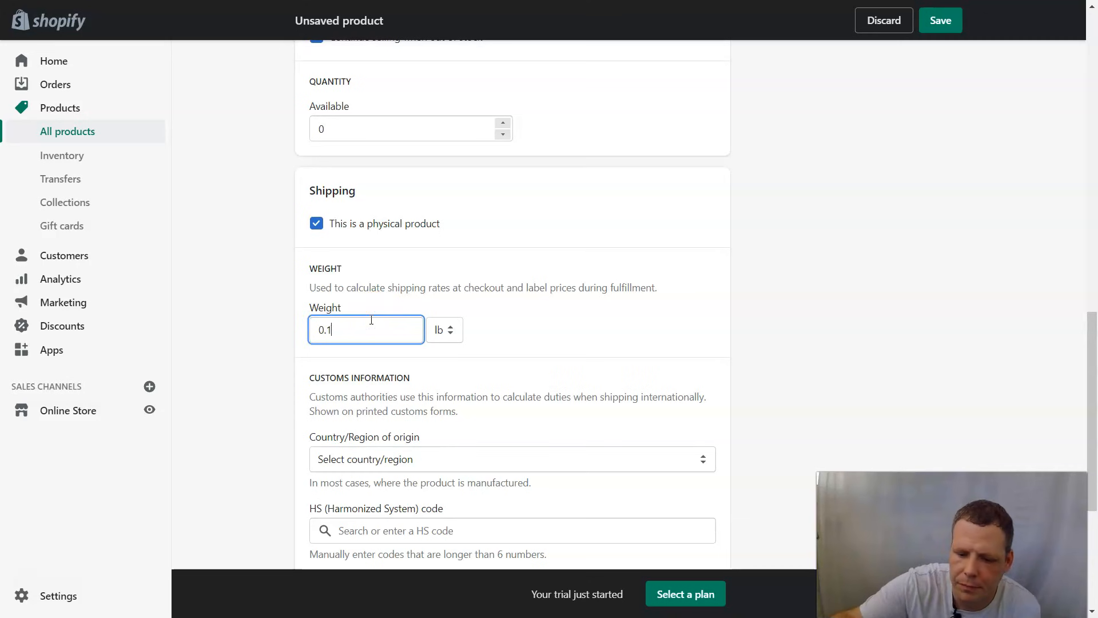
pyautogui.scroll(-4, 448, 338)
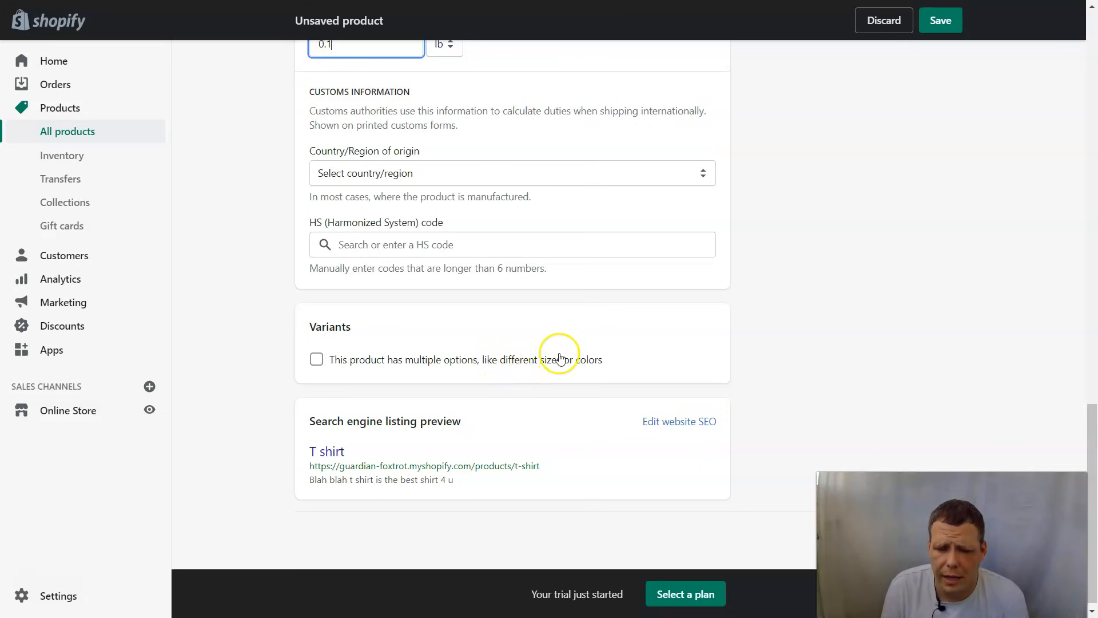
pyautogui.scroll(-1, 586, 359)
# - Save the T shirt as a draft, return to All products, and try then clear the Active status filter
pyautogui.click(954, 22)
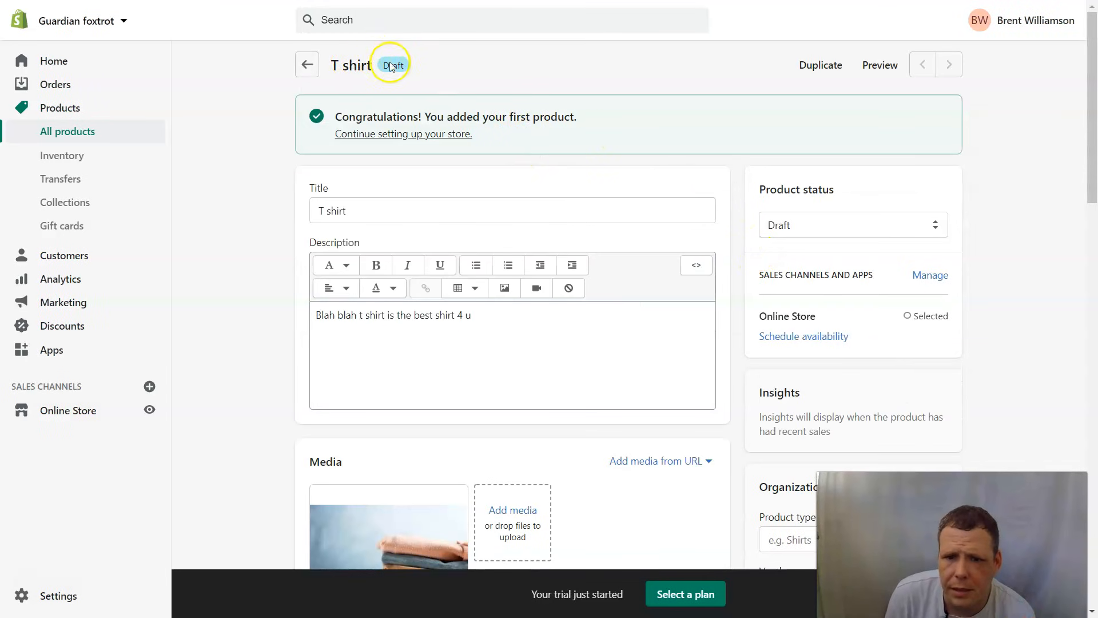
pyautogui.click(307, 64)
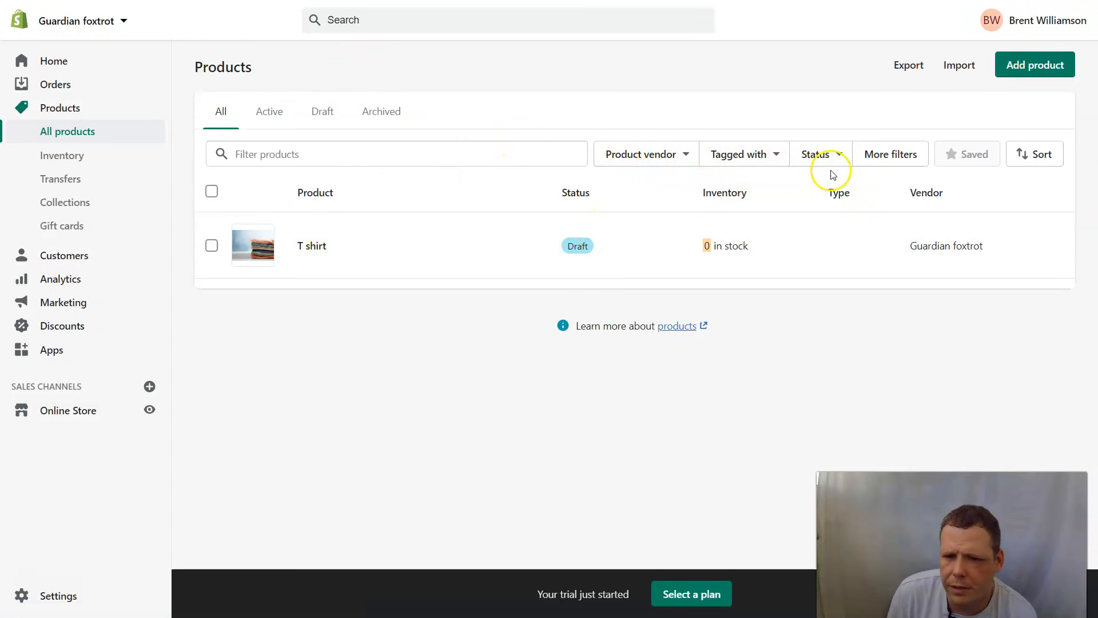
pyautogui.click(824, 154)
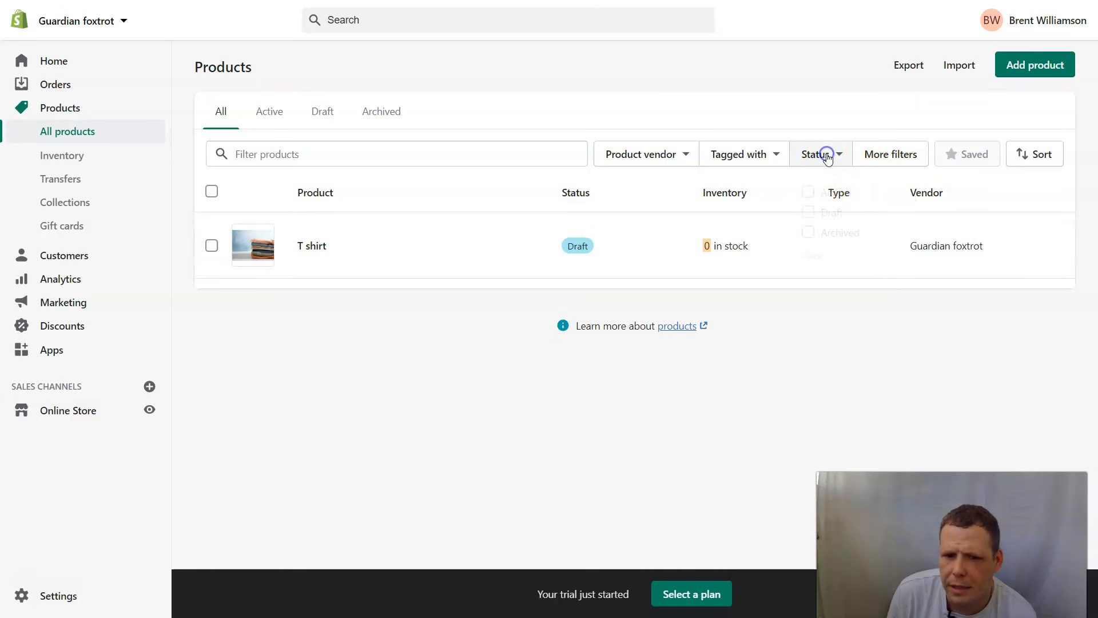
pyautogui.click(808, 192)
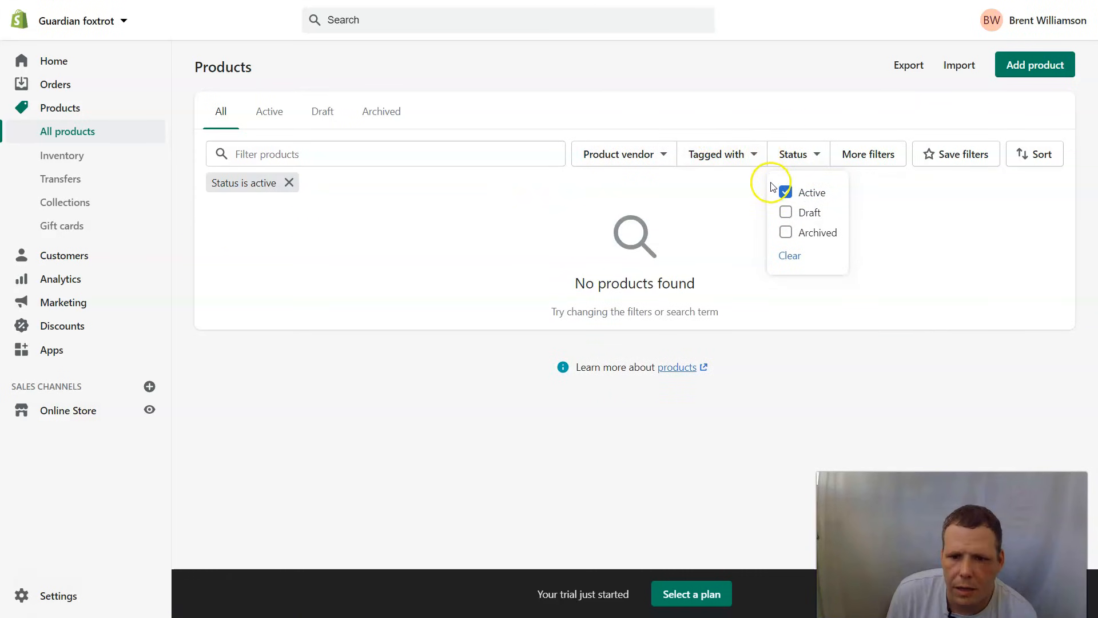
pyautogui.click(786, 192)
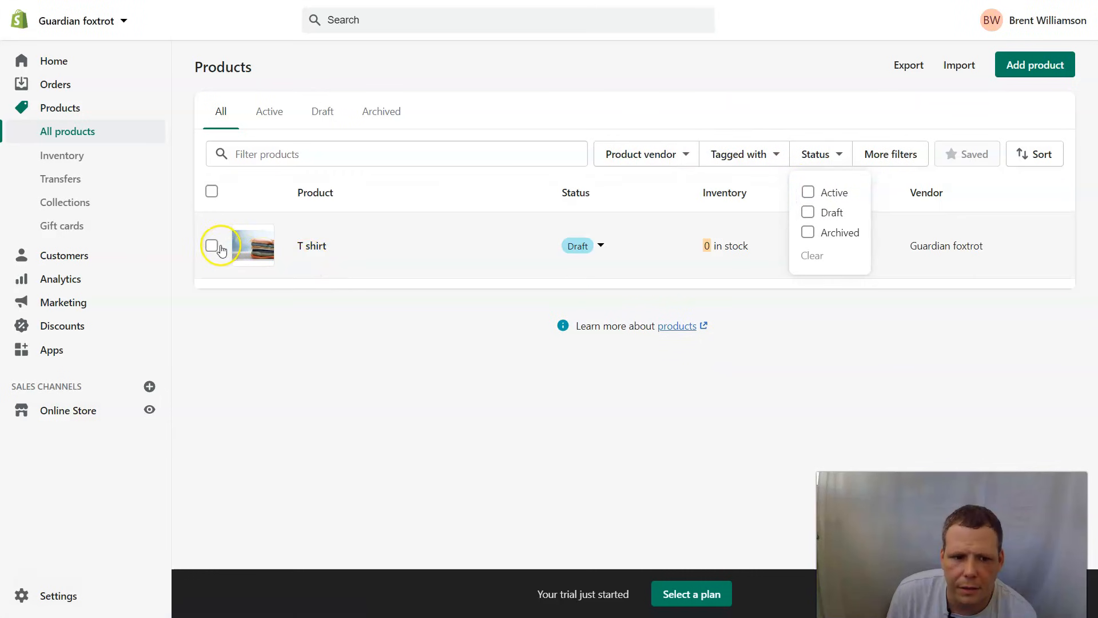
# - Inspect the T shirt's sales channel availability in the product list
pyautogui.click(211, 245)
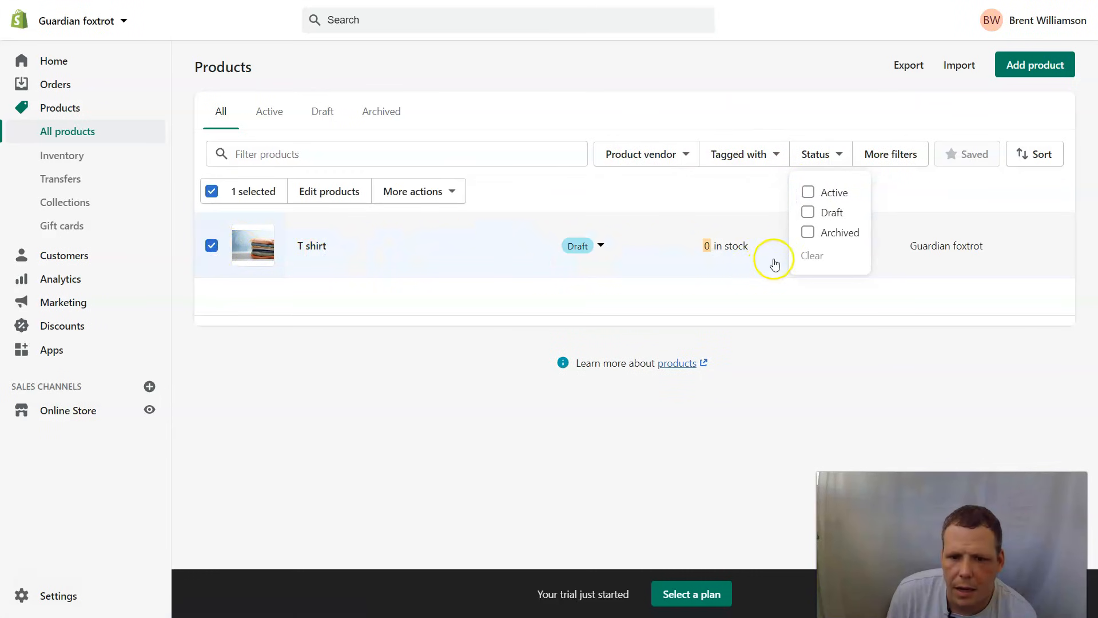
pyautogui.click(804, 294)
pyautogui.click(823, 245)
pyautogui.click(599, 244)
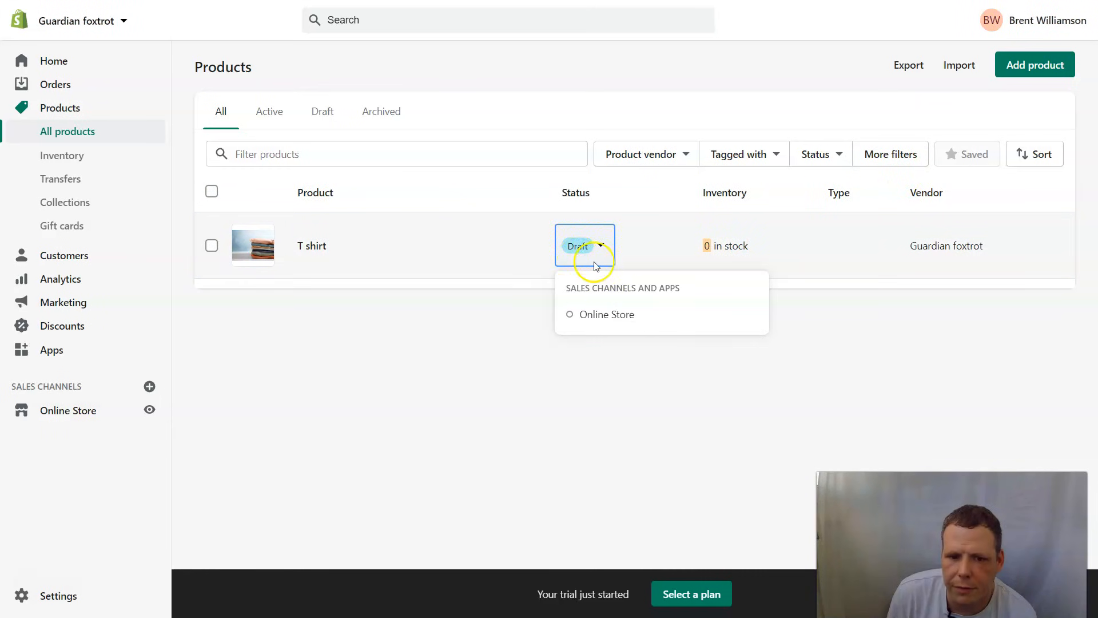
pyautogui.doubleClick(588, 314)
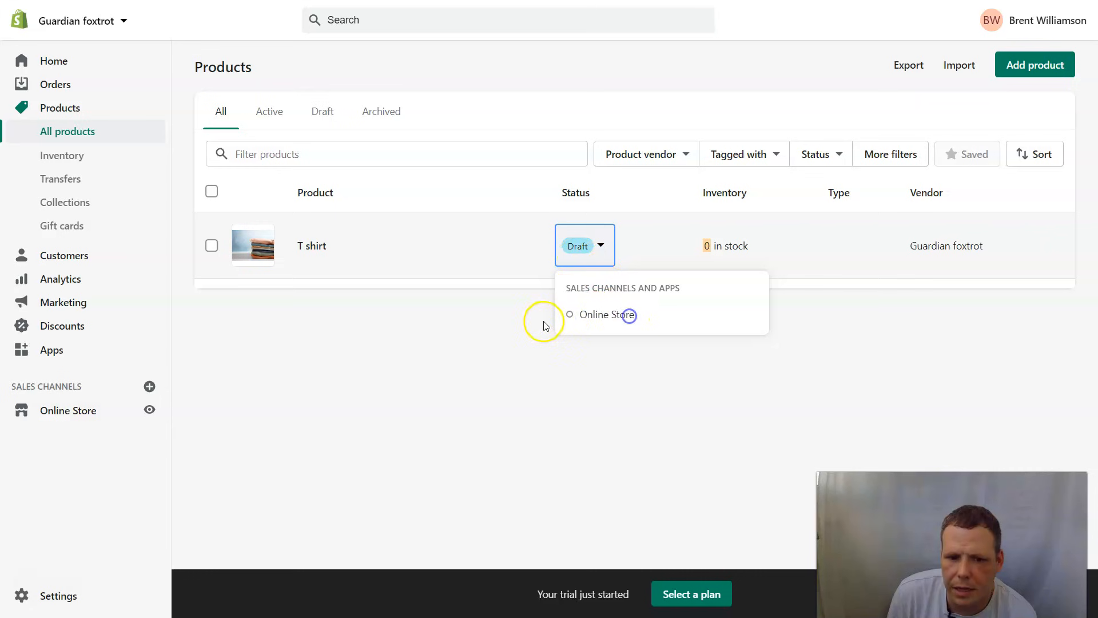
# - Set the T shirt to Active through More actions, confirm, and reopen its product page
pyautogui.click(801, 337)
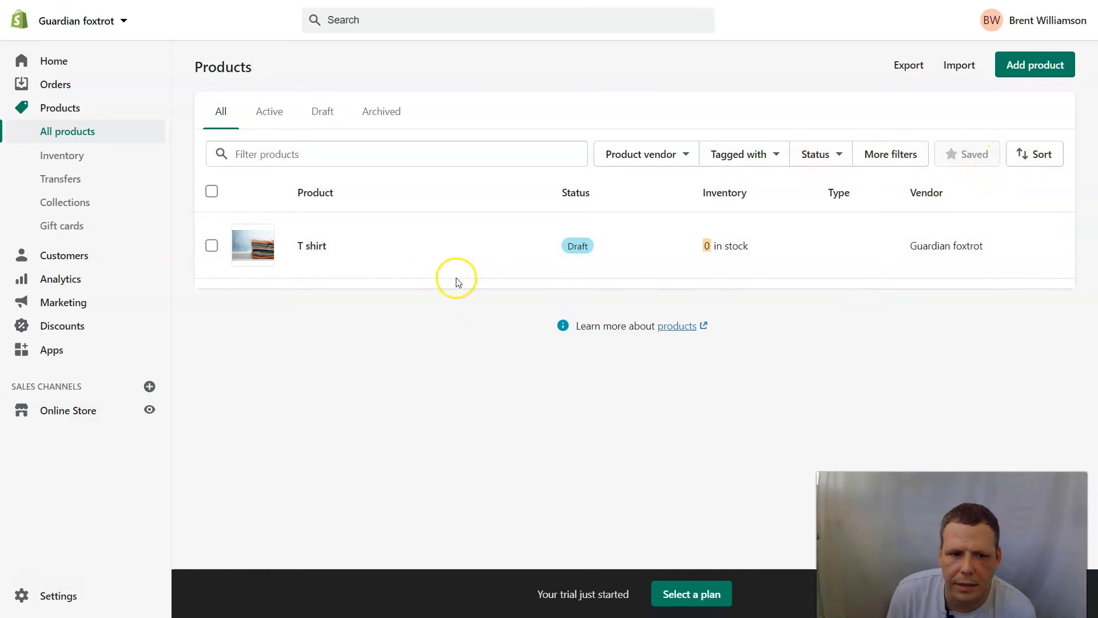
pyautogui.click(212, 245)
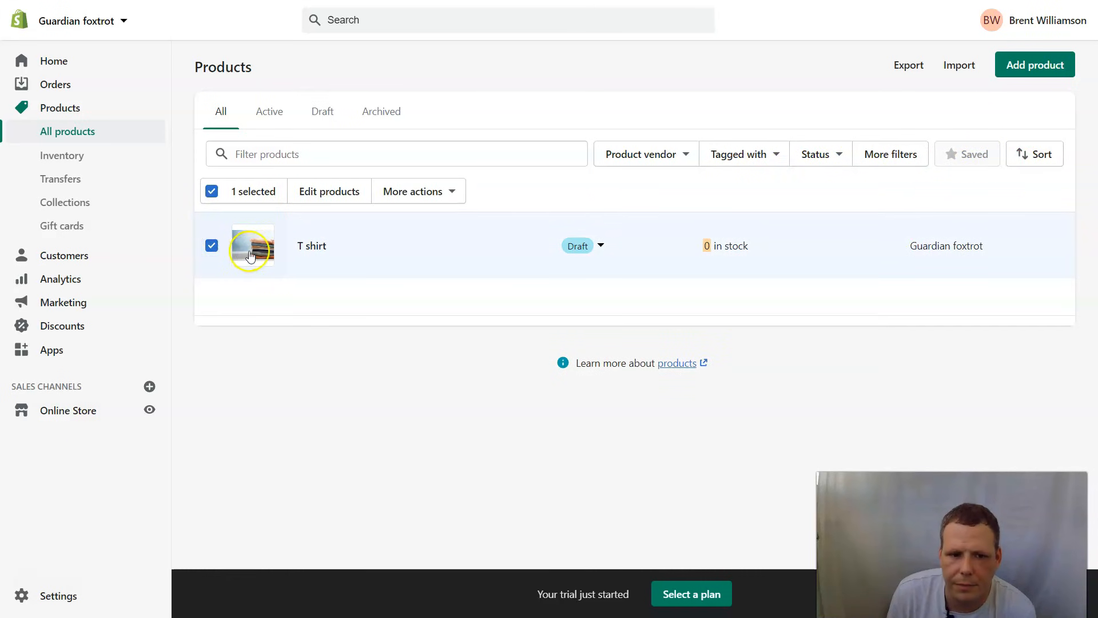
pyautogui.click(420, 193)
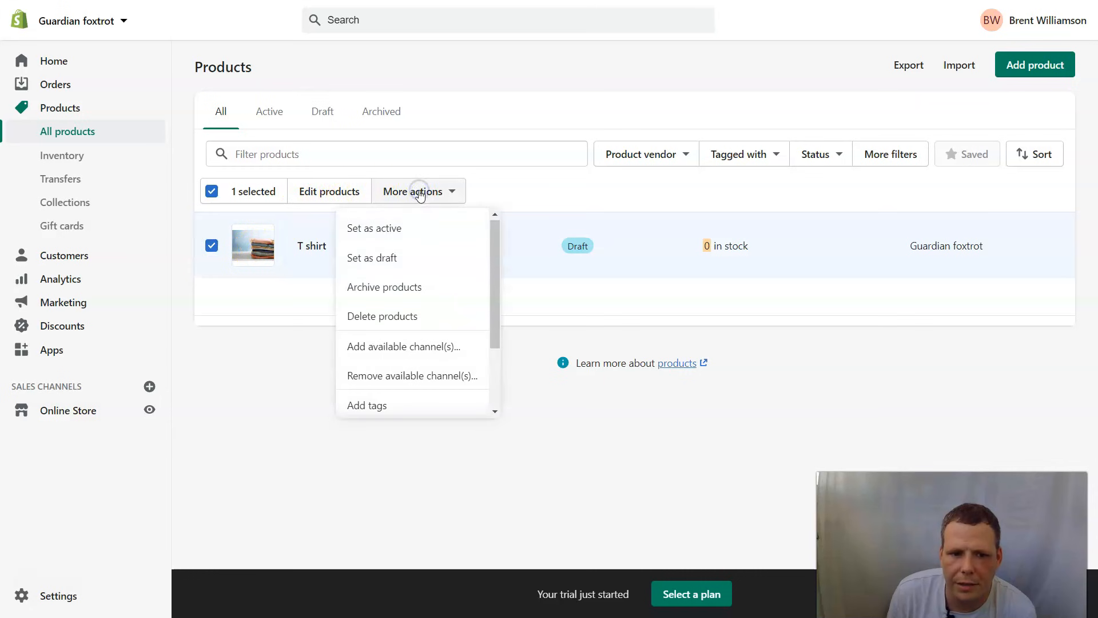
pyautogui.click(381, 234)
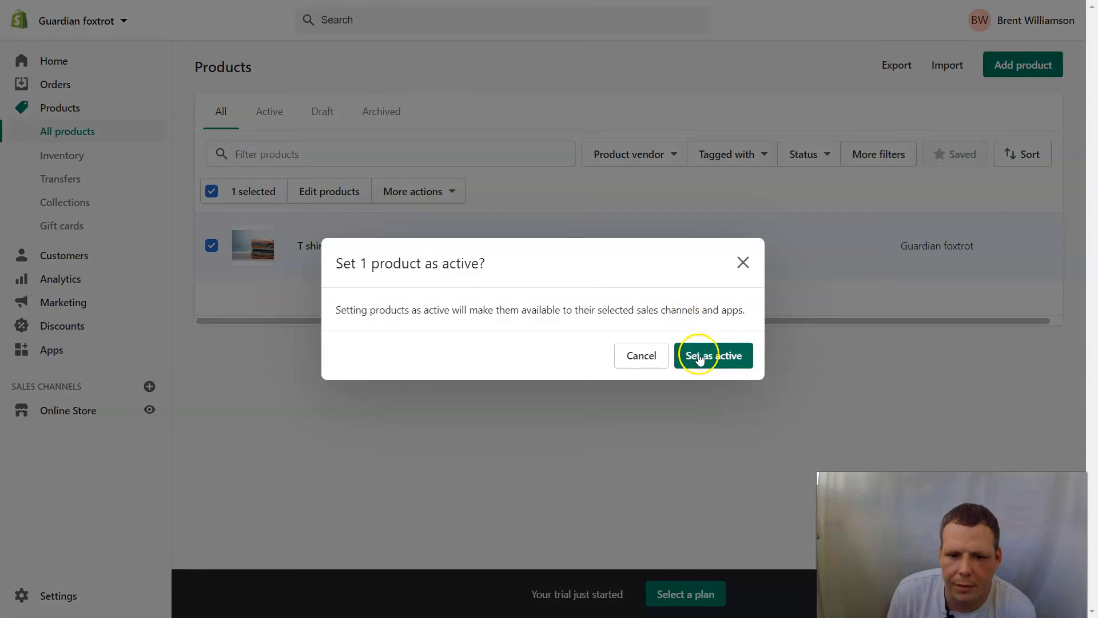
pyautogui.click(697, 355)
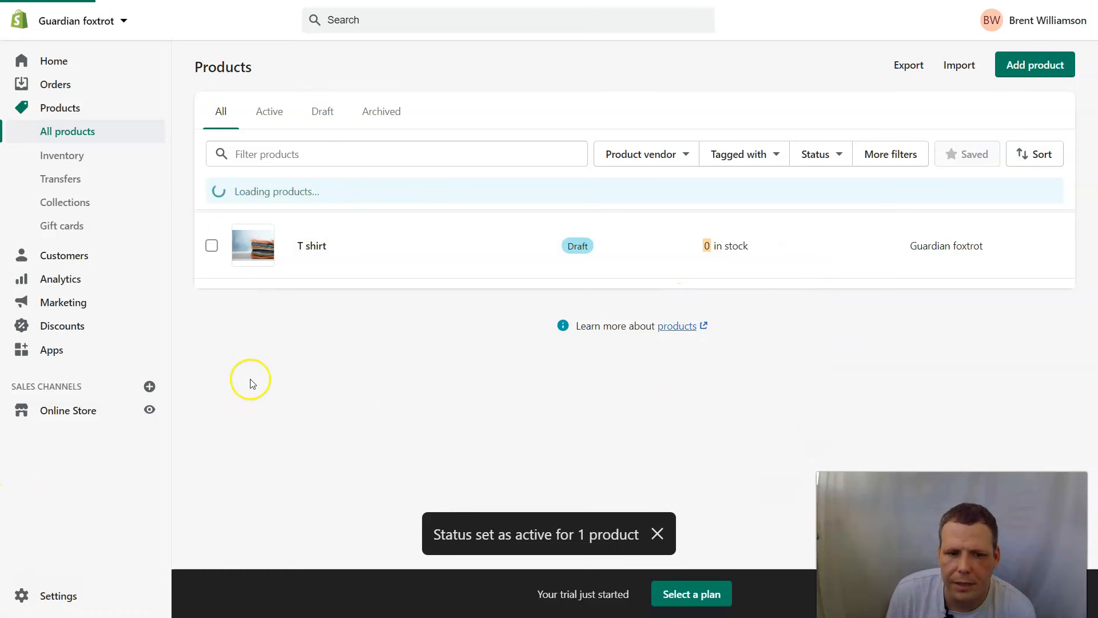
pyautogui.click(716, 244)
# - Set the T shirt's available inventory to 100, save, and go back to Products
pyautogui.scroll(-10, 531, 331)
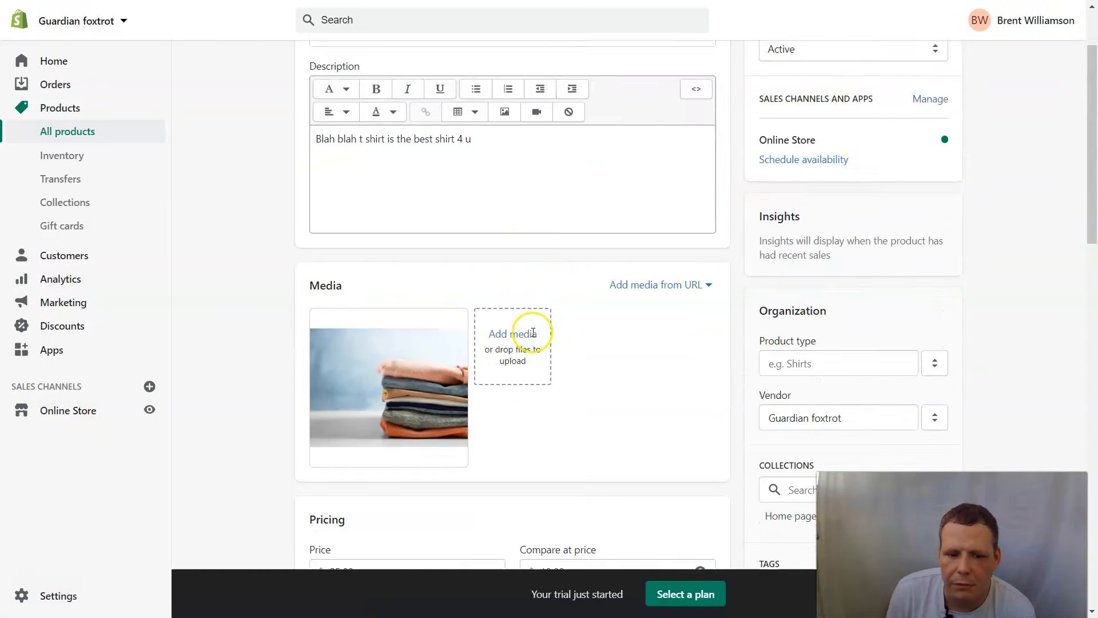
pyautogui.click(398, 424)
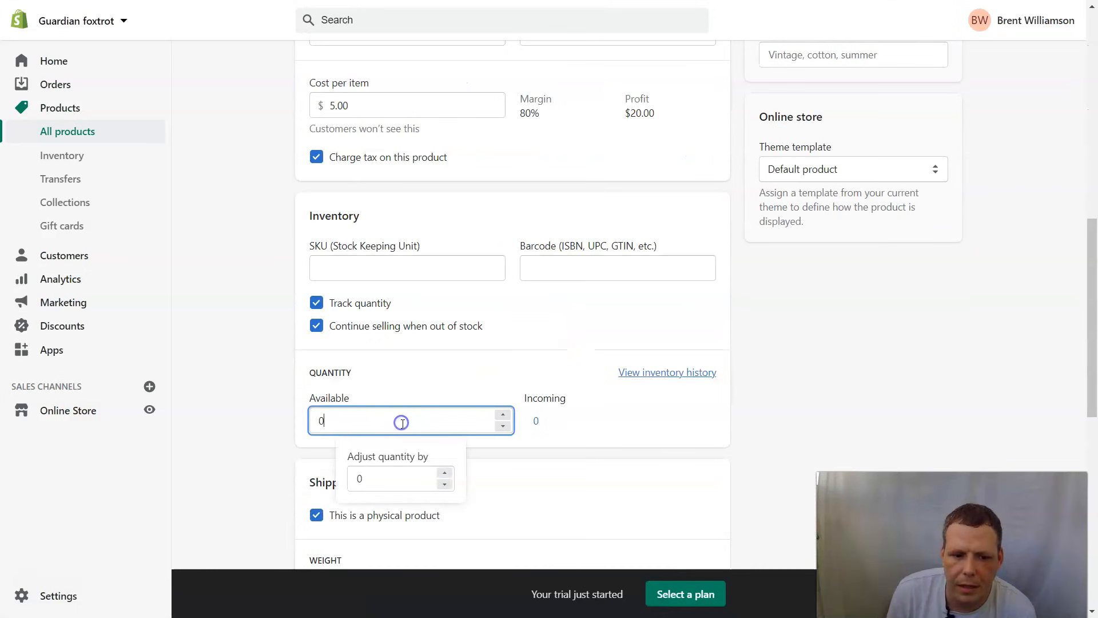
pyautogui.press('BackSpace')
pyautogui.write('100')
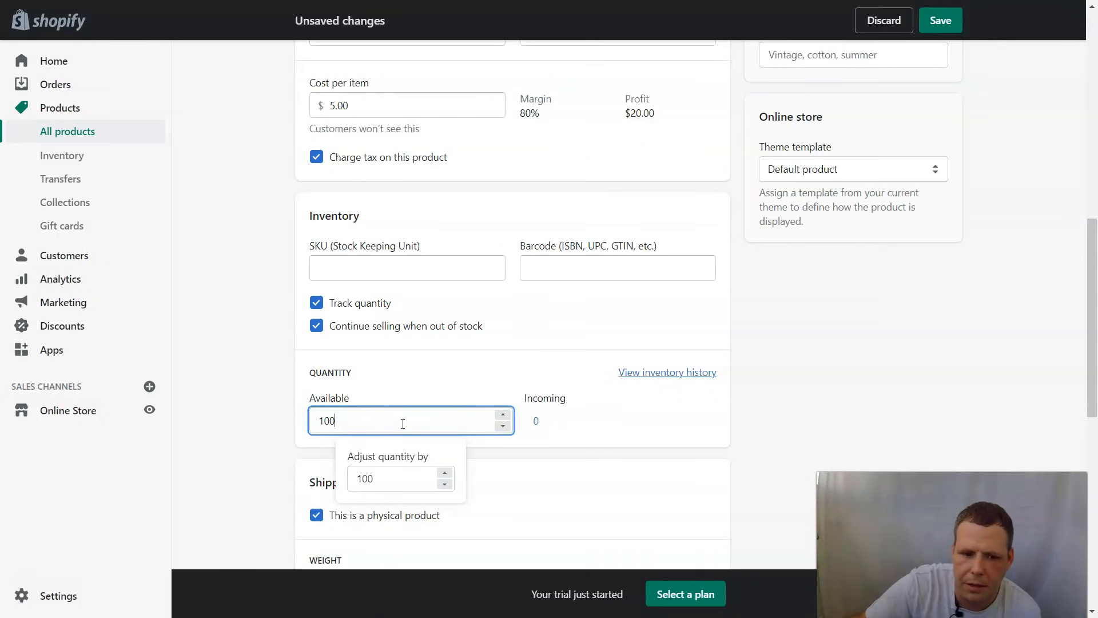
pyautogui.scroll(3, 1058, 189)
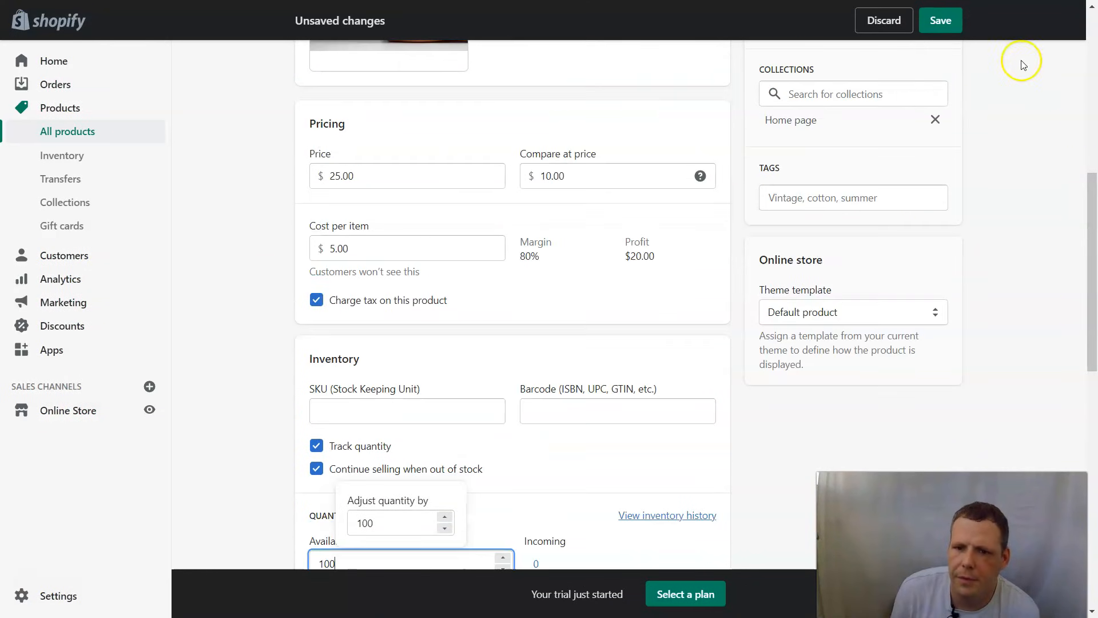
pyautogui.click(952, 21)
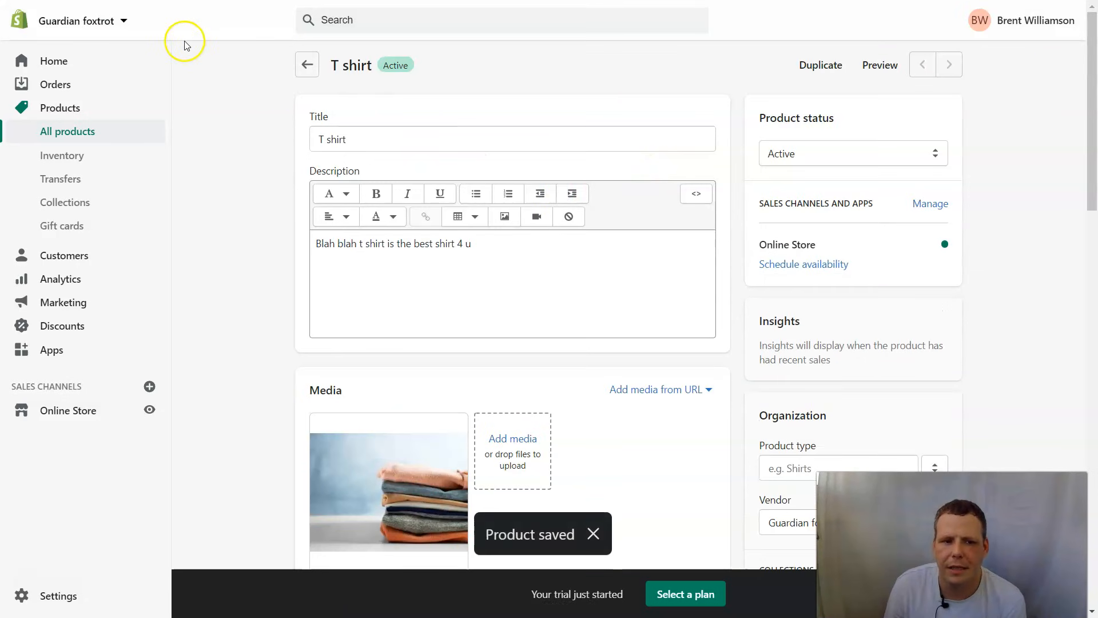
pyautogui.click(305, 64)
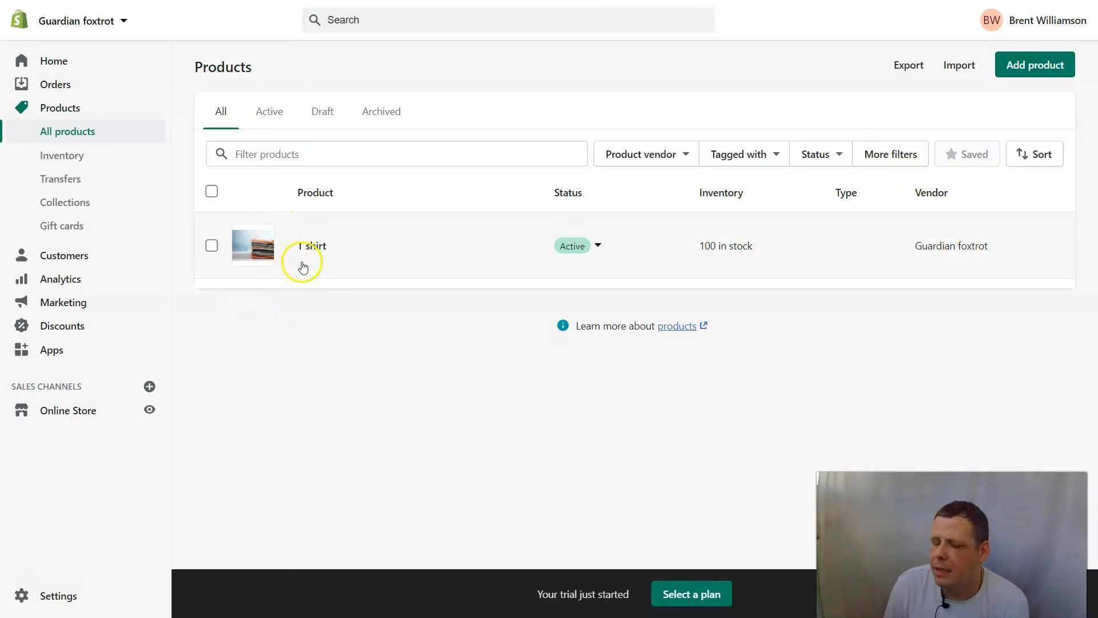
# - In Customers, preview the CSV import dialog, toggling Overwrite on and off without importing, then start a new customer
pyautogui.click(45, 262)
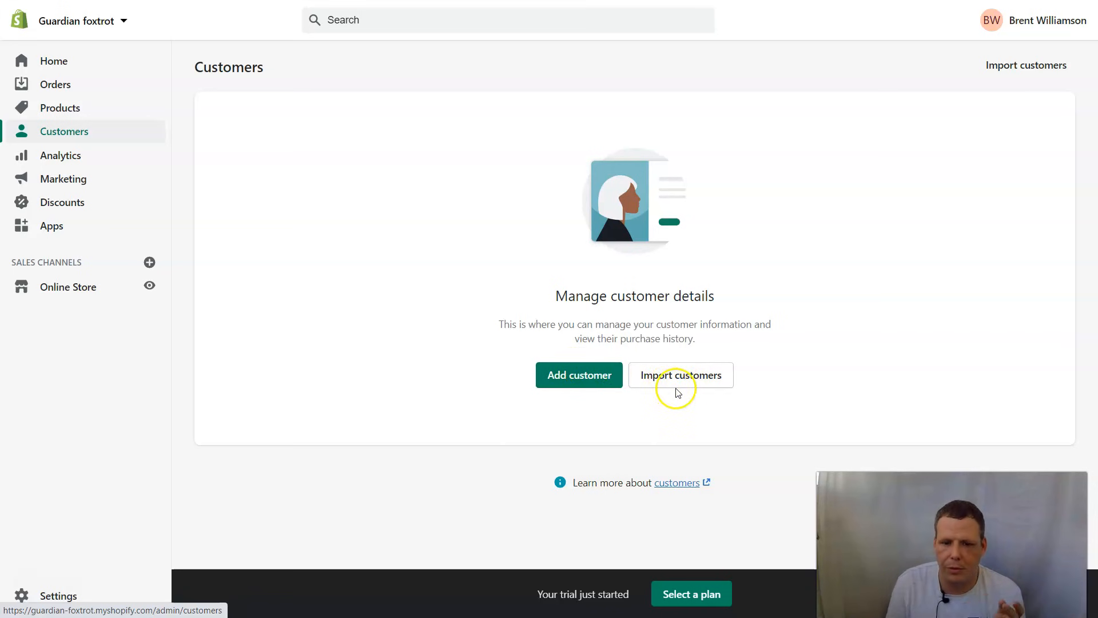
pyautogui.click(690, 381)
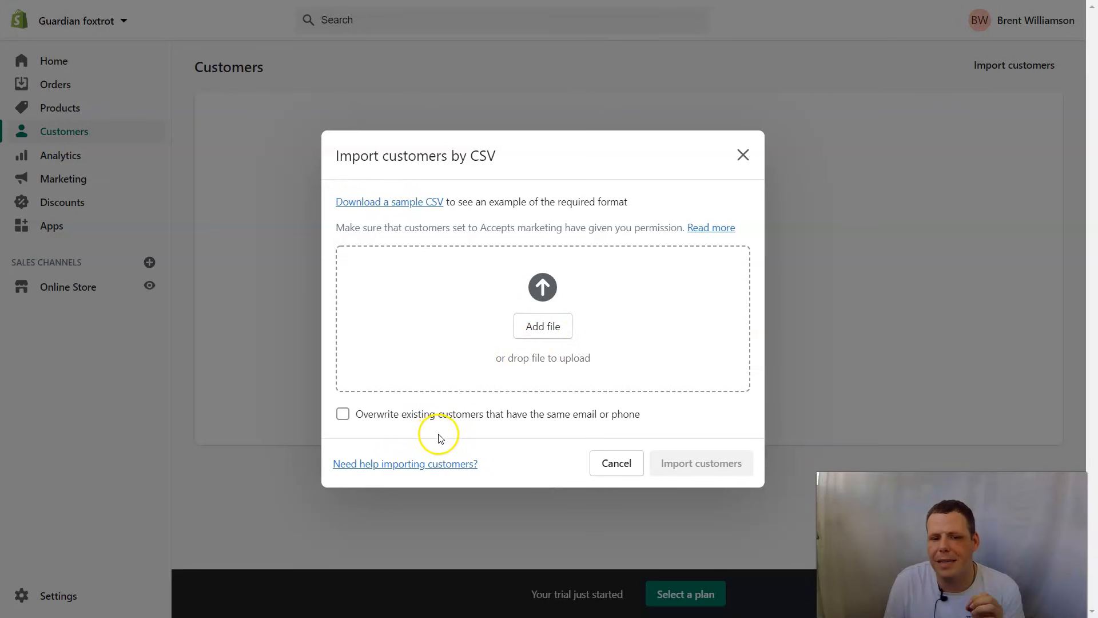
pyautogui.click(344, 414)
pyautogui.click(344, 414)
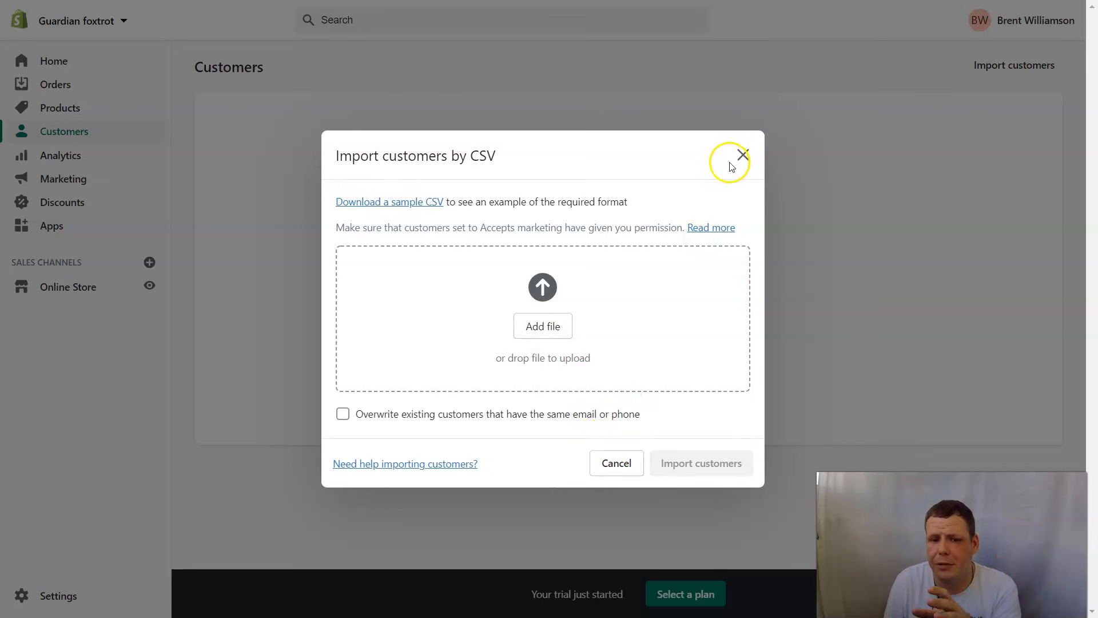
pyautogui.click(742, 154)
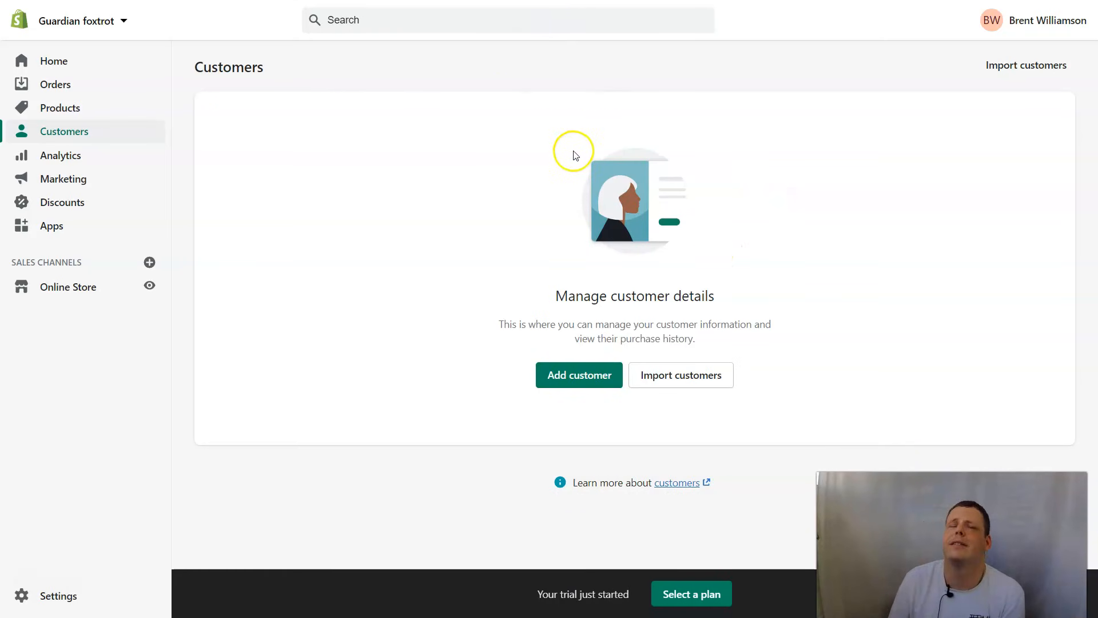
pyautogui.click(577, 374)
# - Enter the customer's first name, last name, e-mail address and phone number
pyautogui.click(597, 167)
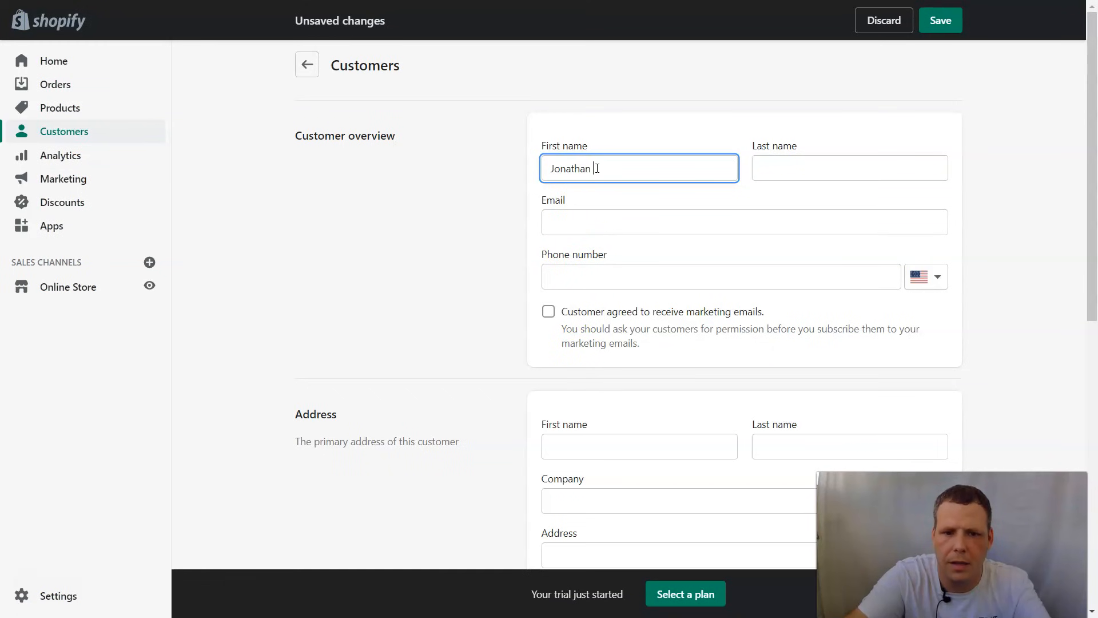
pyautogui.press('Tab')
pyautogui.press('Tab')
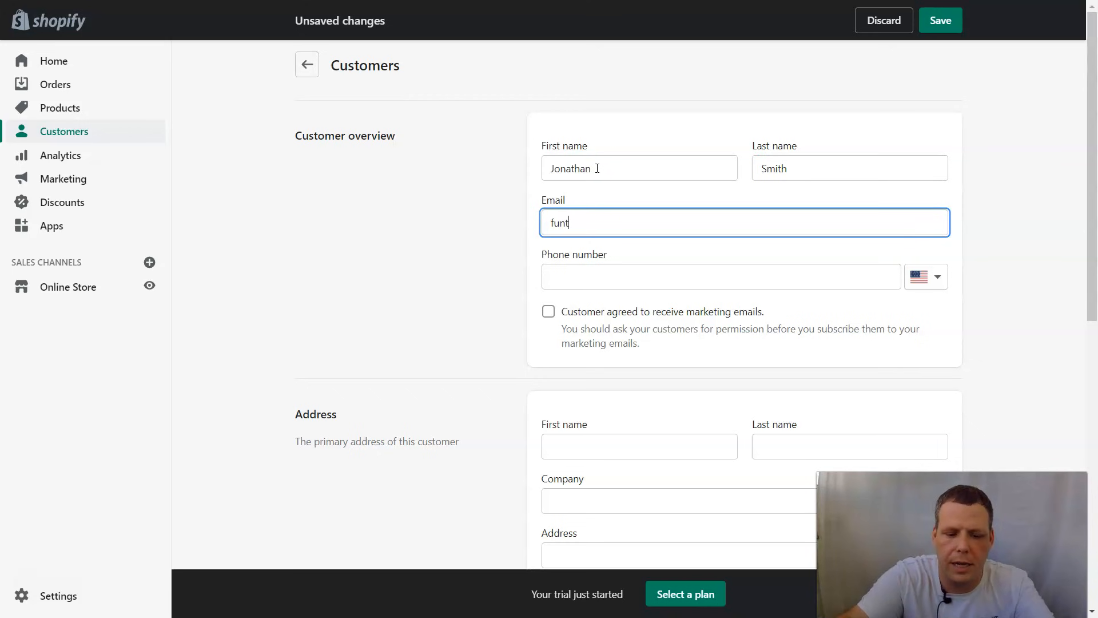
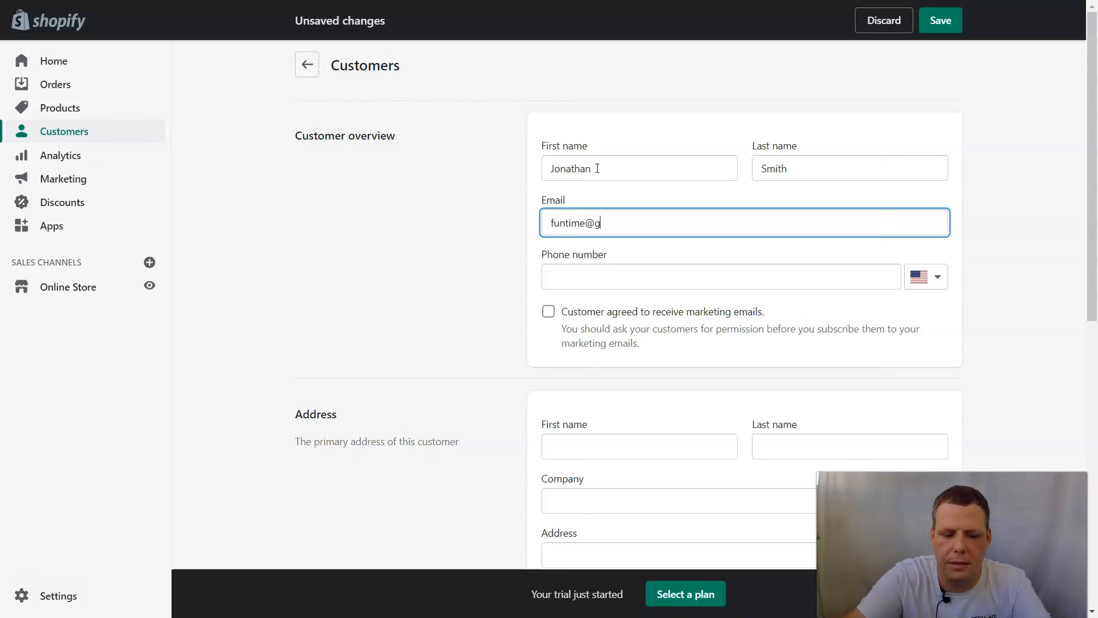
pyautogui.press('Tab')
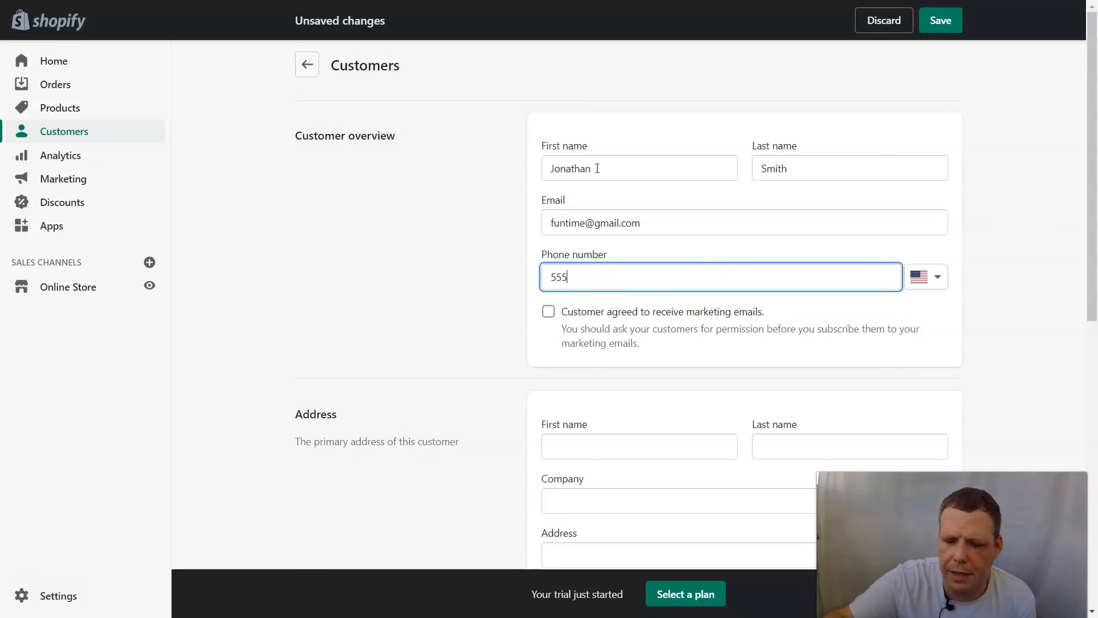
pyautogui.write('555) 222-1111')
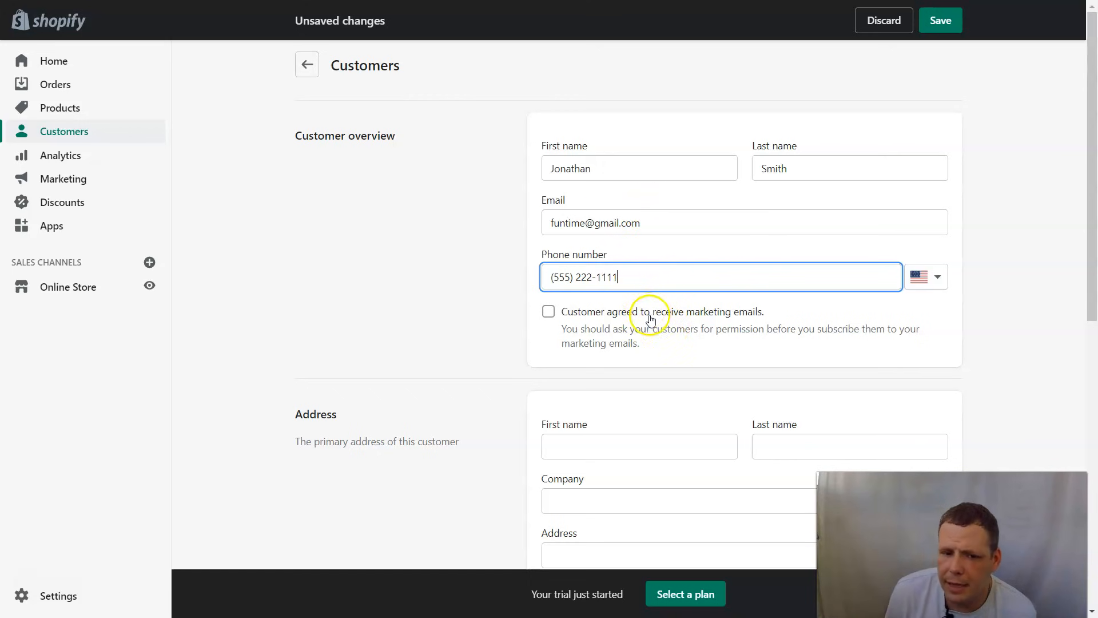
# - Leave marketing e-mail consent unticked after ticking it once
pyautogui.click(550, 313)
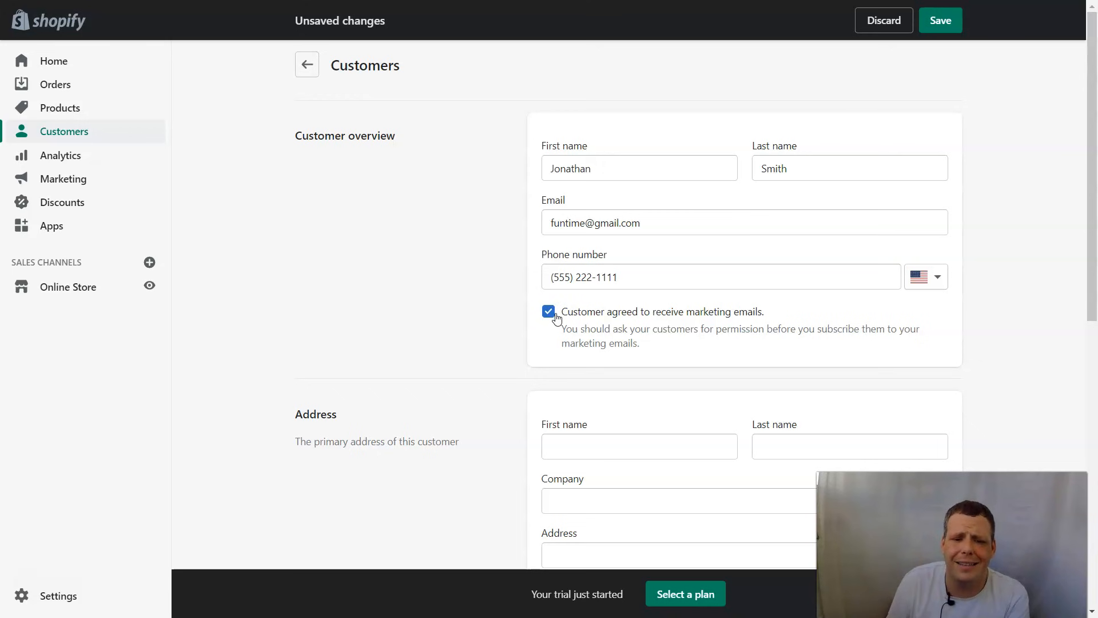
pyautogui.click(558, 315)
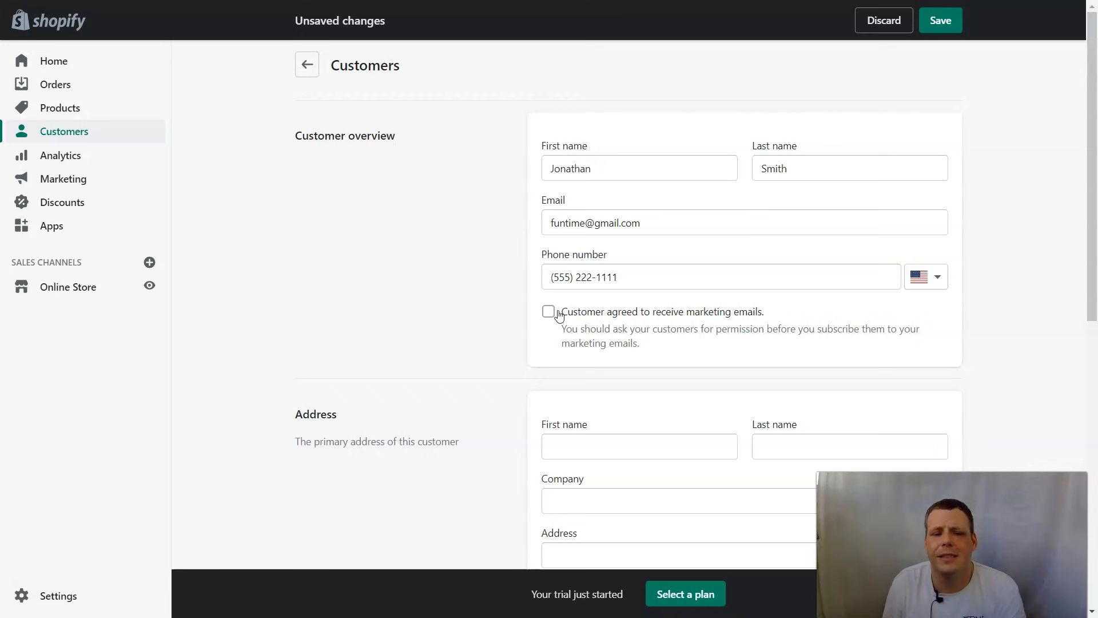
pyautogui.scroll(-2, 620, 313)
# - Fill the address with the customer's first and last name, company 'Fun time ballons' and their street address
pyautogui.click(621, 310)
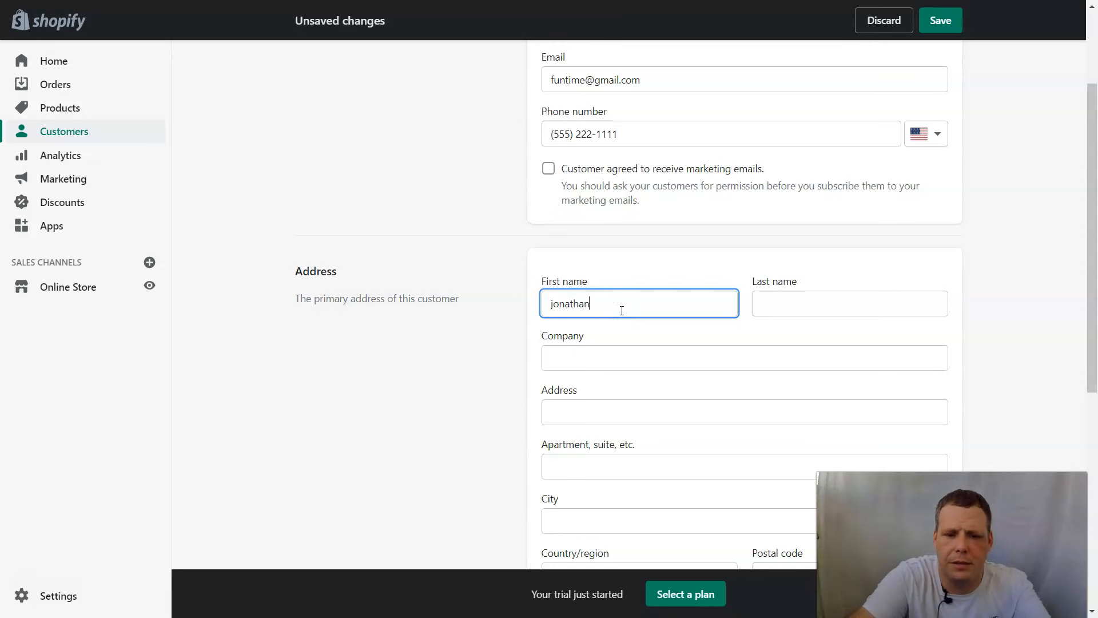
pyautogui.press('Tab')
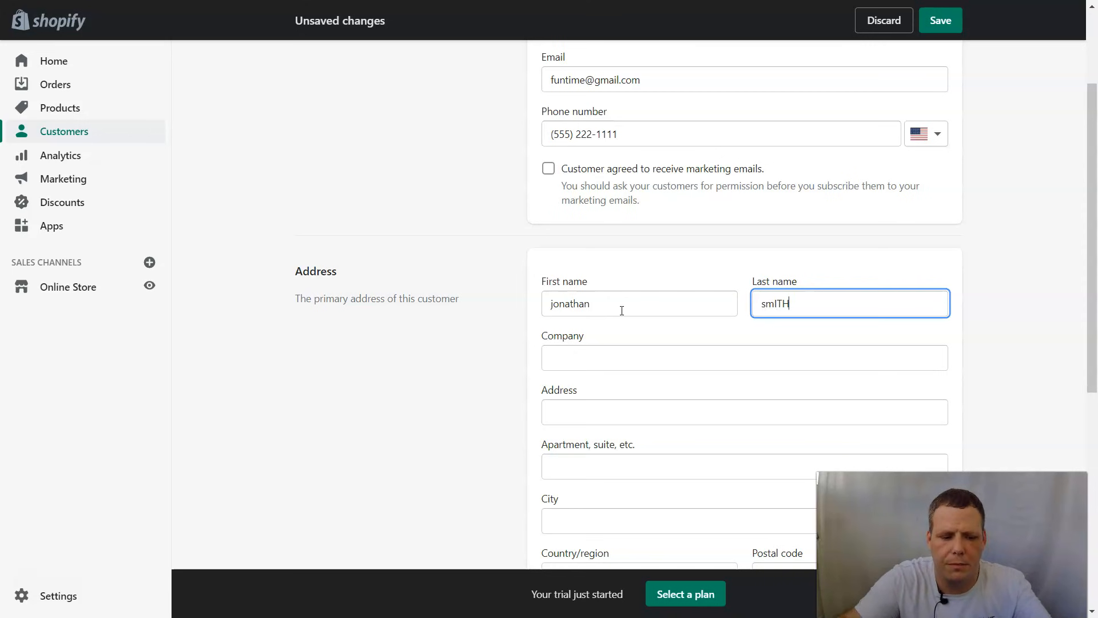
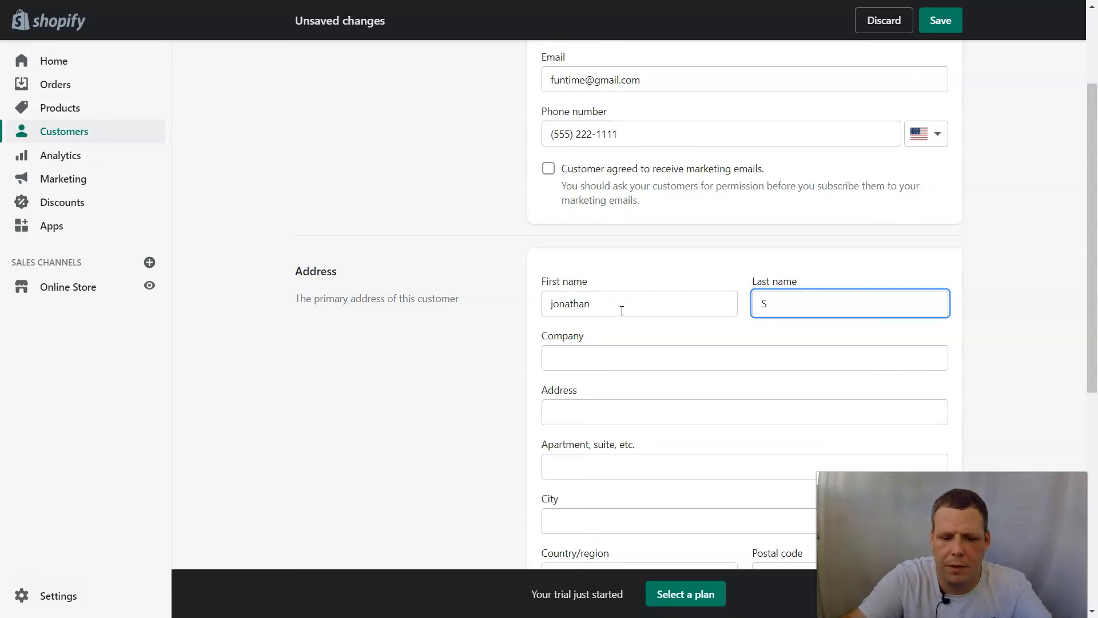
pyautogui.click(616, 363)
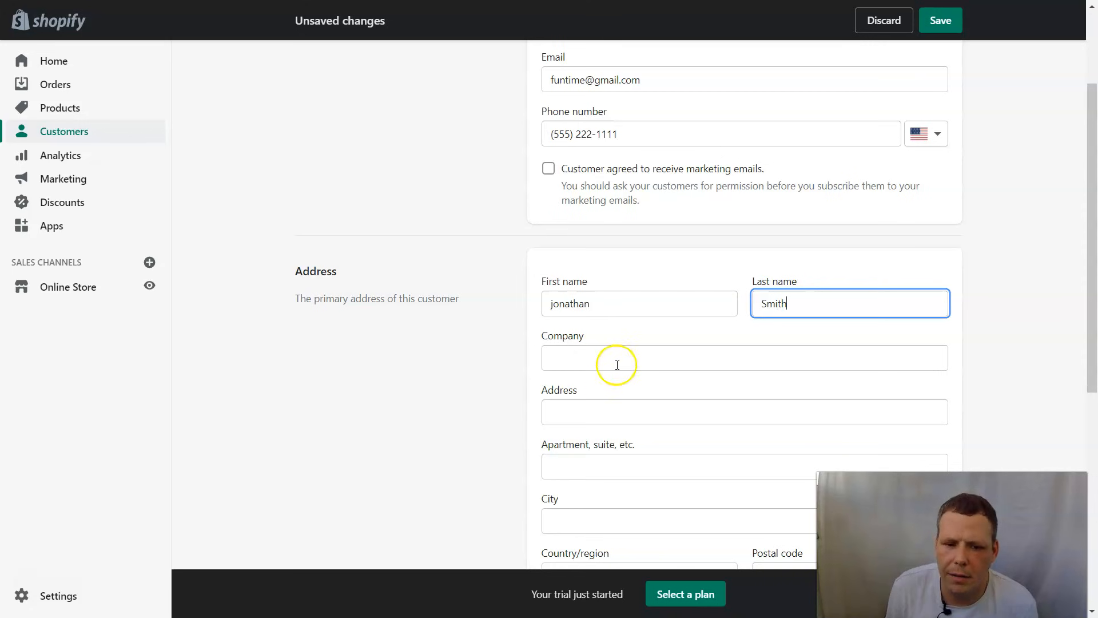
pyautogui.write('Fun')
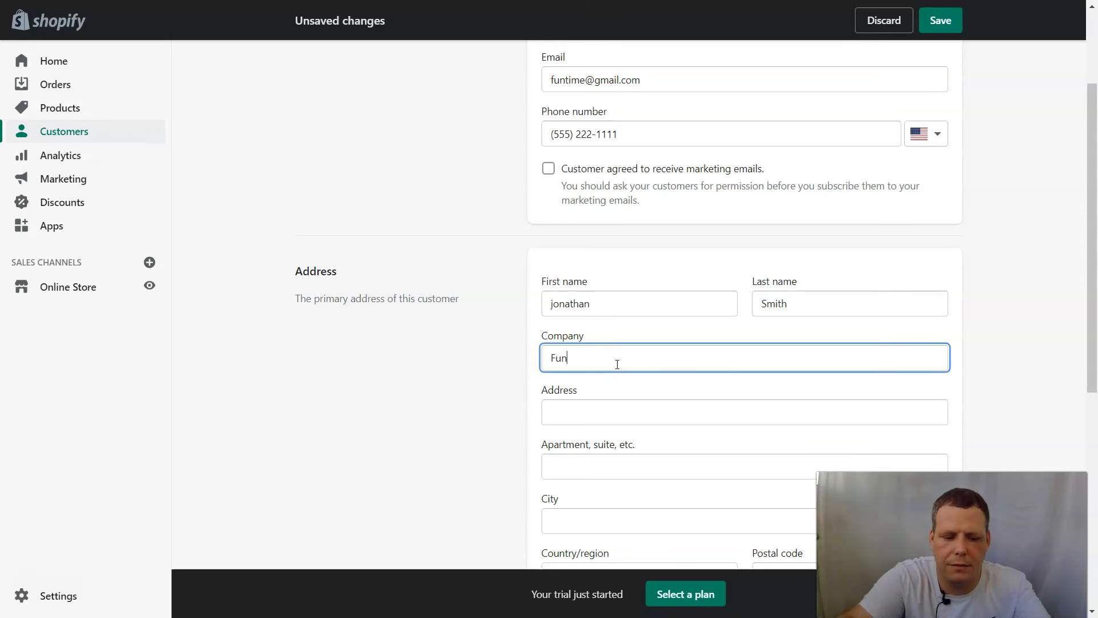
pyautogui.write(' ti')
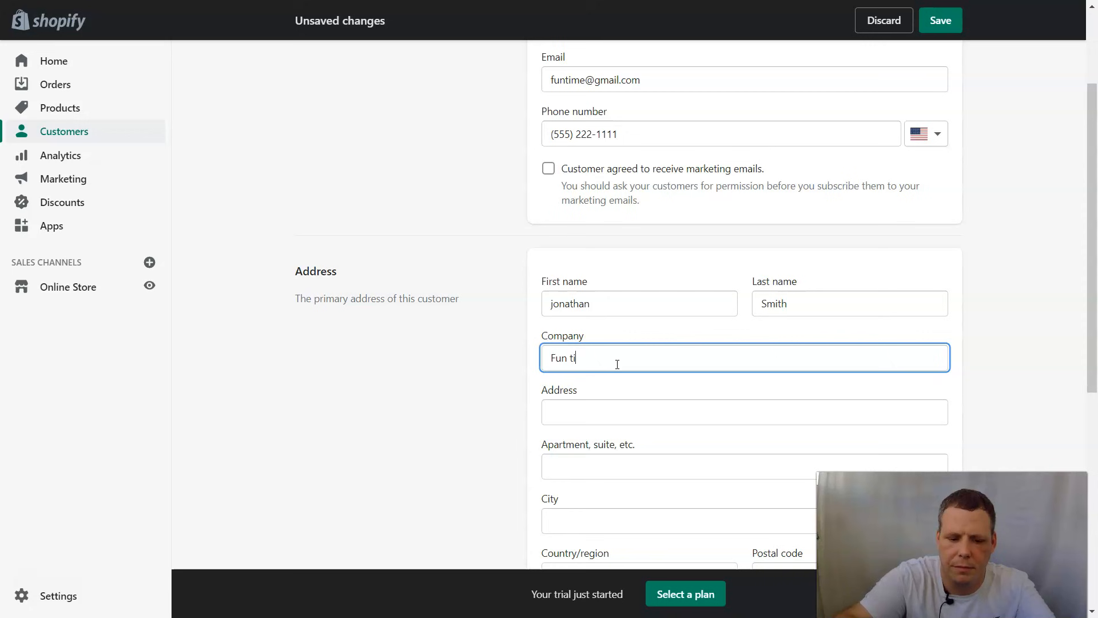
pyautogui.write('me ballons')
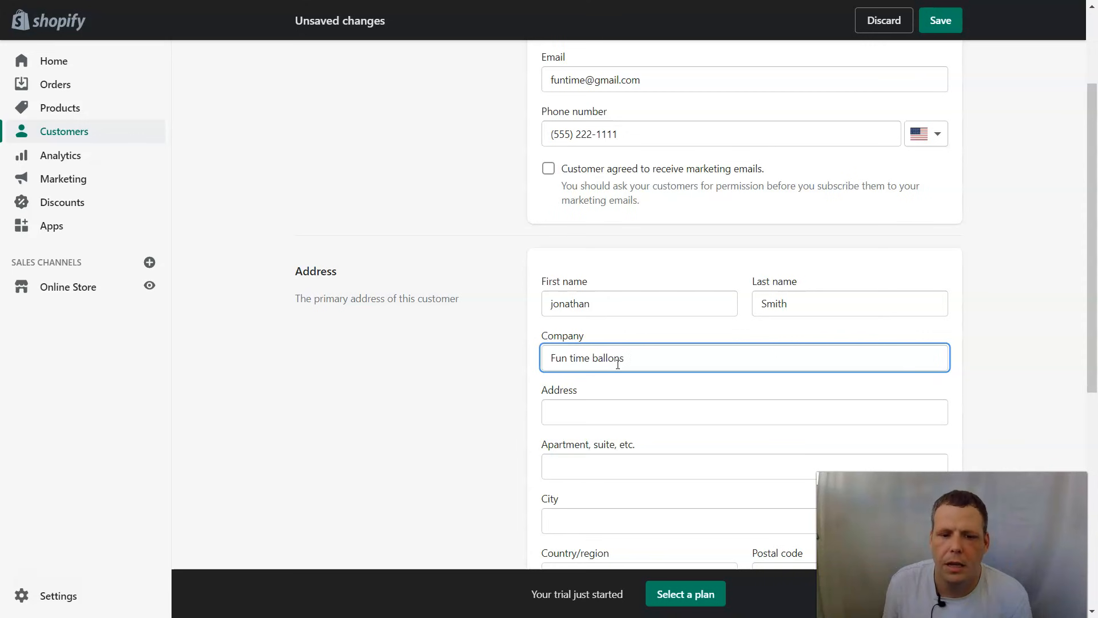
pyautogui.click(615, 418)
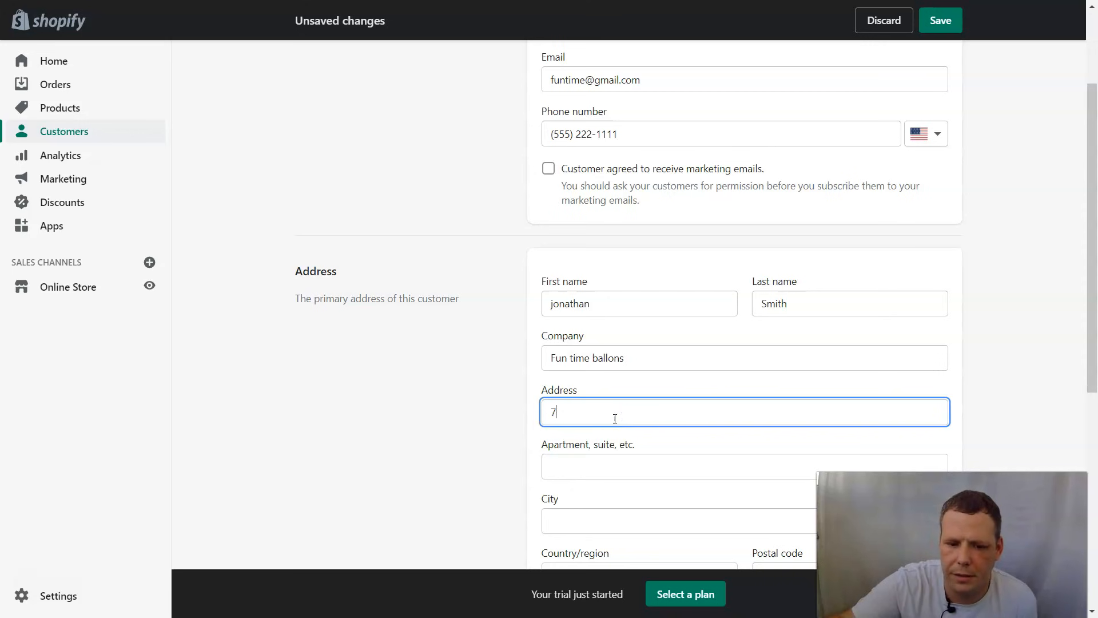
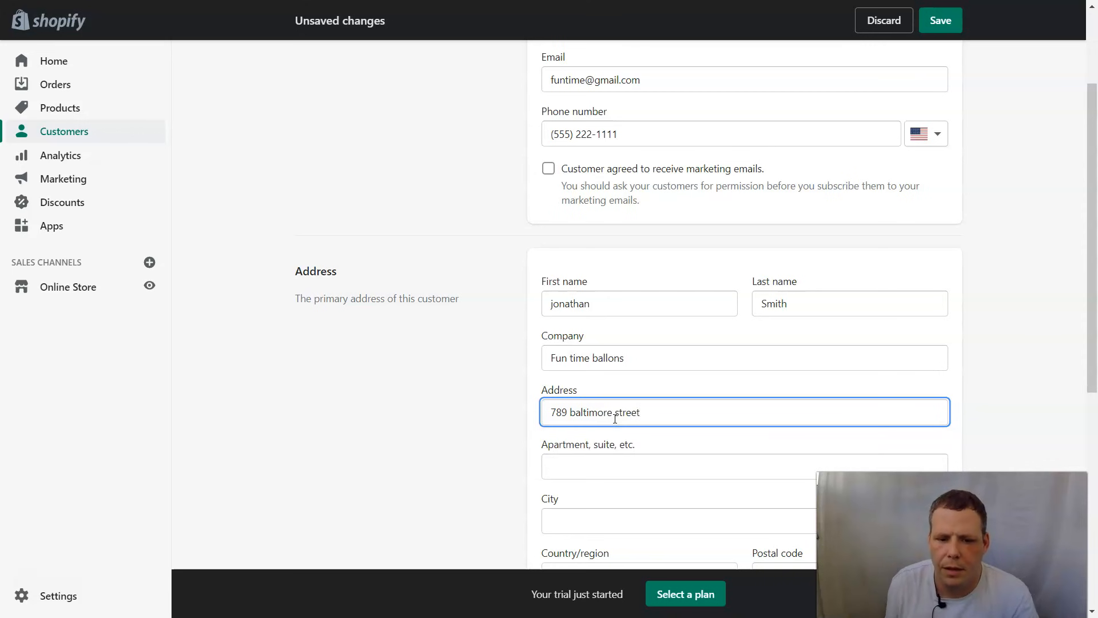
pyautogui.scroll(-1, 615, 419)
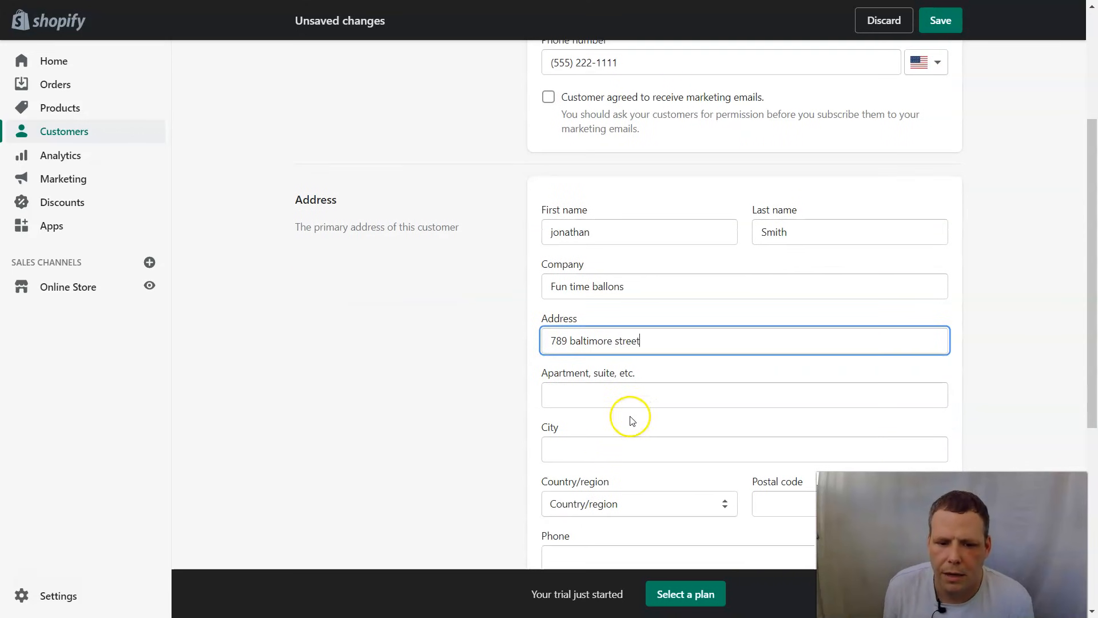
# - Enter the address city and set the country to United States
pyautogui.click(606, 440)
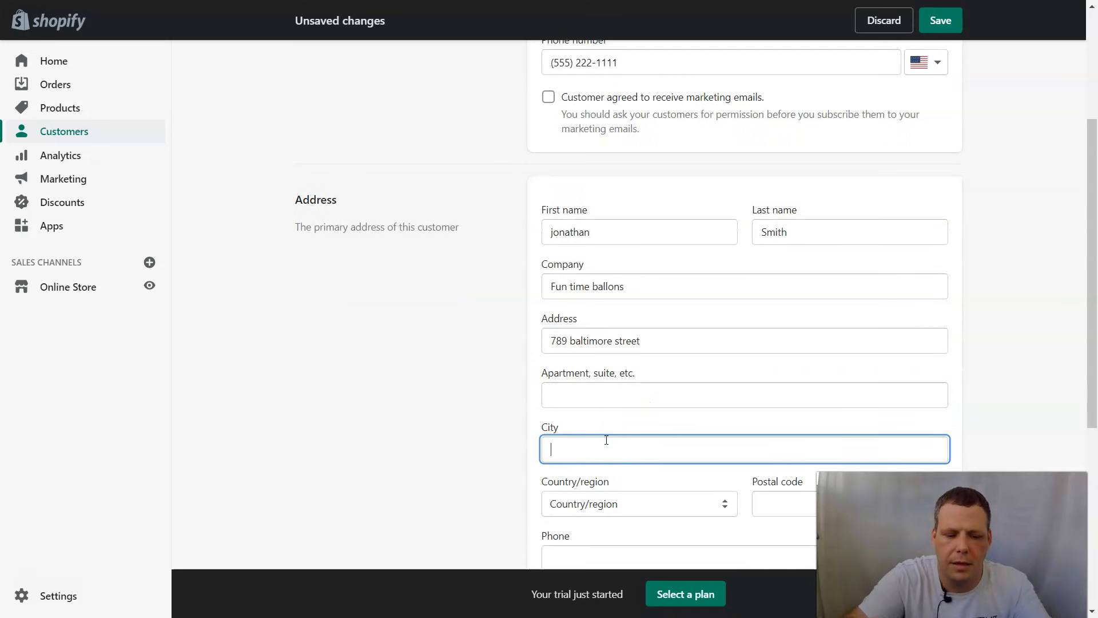
pyautogui.write('Baltimore')
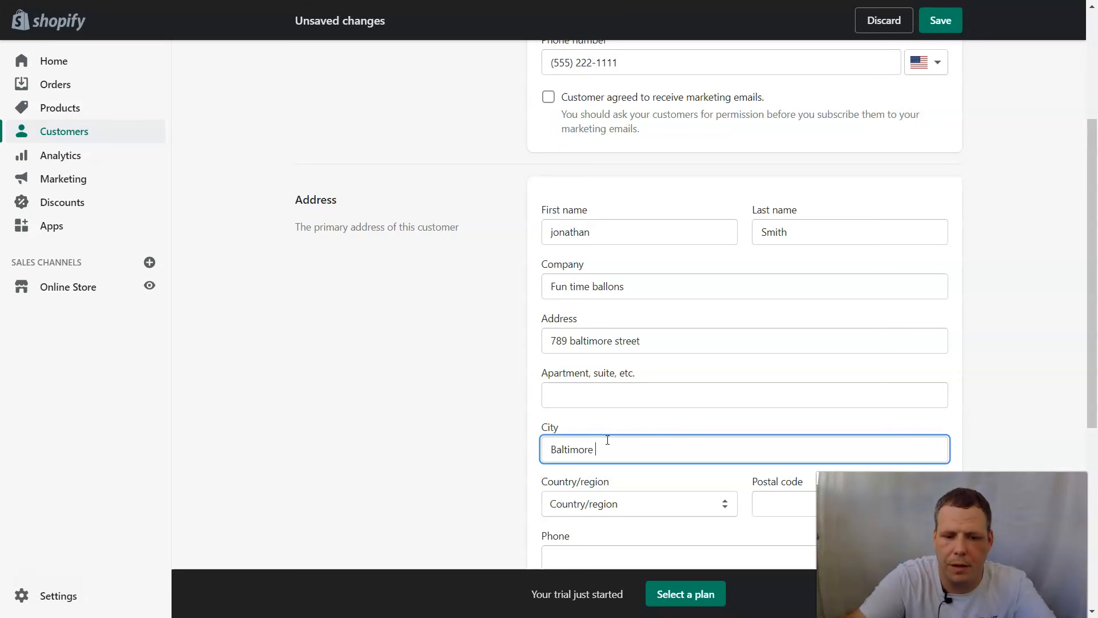
pyautogui.press('Tab')
pyautogui.press('Down')
pyautogui.press('u')
pyautogui.press('Down')
pyautogui.press('Up')
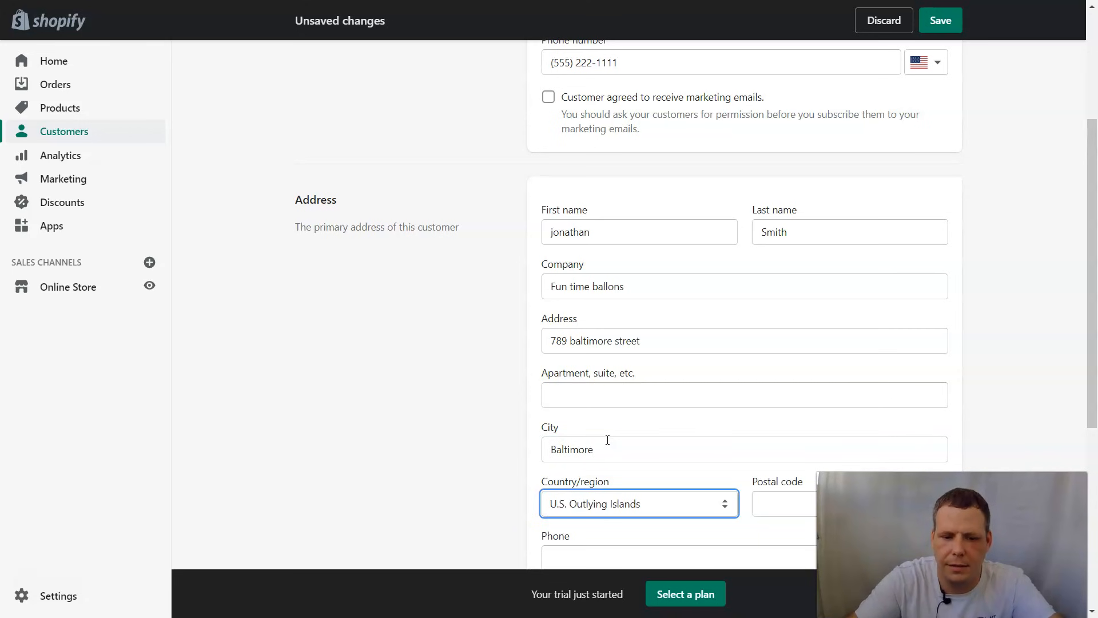
pyautogui.press('Up')
pyautogui.press('Down')
pyautogui.press('Up')
pyautogui.press('Down')
pyautogui.press('Down')
pyautogui.press('Down')
pyautogui.press('Down')
pyautogui.press('Down')
pyautogui.press('Down')
# - Set the address state to Maryland
pyautogui.press('Tab')
pyautogui.press('Down')
pyautogui.press('Down')
pyautogui.press('Down')
pyautogui.press('Down')
pyautogui.press('Down')
pyautogui.press('Down')
pyautogui.press('Down')
pyautogui.press('Down')
pyautogui.press('Down')
pyautogui.press('Down')
pyautogui.press('Down')
pyautogui.press('Down')
pyautogui.press('Down')
pyautogui.press('Down')
pyautogui.press('Down')
pyautogui.press('Down')
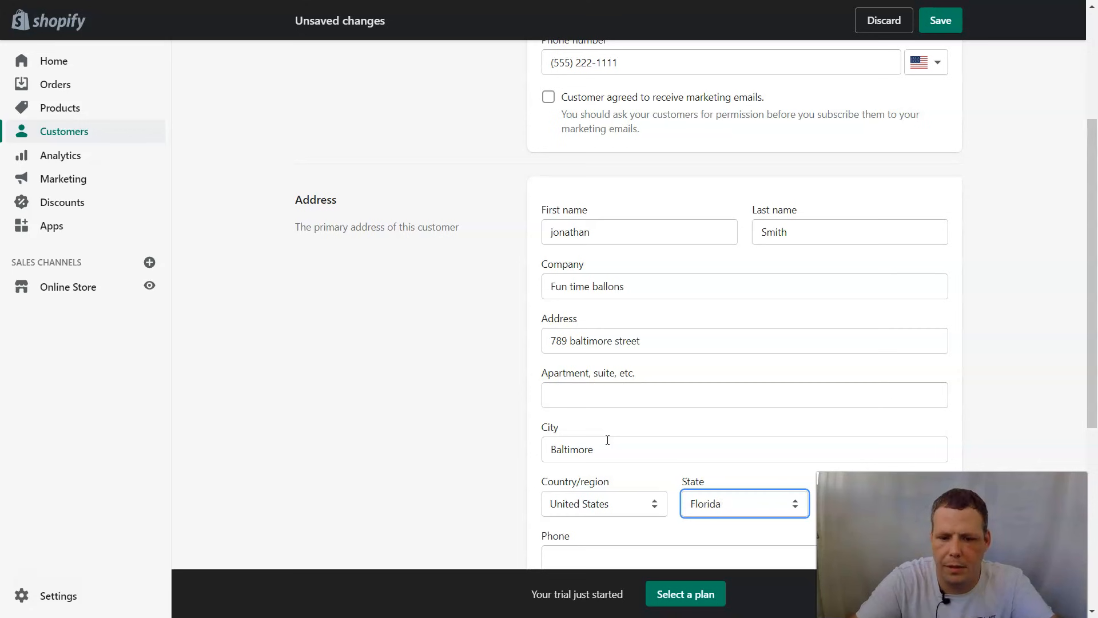
pyautogui.press('Down')
pyautogui.press('Down')
pyautogui.press('Down')
pyautogui.press('Down')
pyautogui.press('Down')
pyautogui.press('Down')
pyautogui.press('Down')
pyautogui.press('Down')
pyautogui.press('Down')
pyautogui.press('Down')
pyautogui.press('Down')
pyautogui.press('Down')
pyautogui.press('Down')
pyautogui.press('Down')
pyautogui.press('Down')
pyautogui.press('Down')
pyautogui.press('Down')
pyautogui.press('Down')
pyautogui.press('Down')
pyautogui.press('Down')
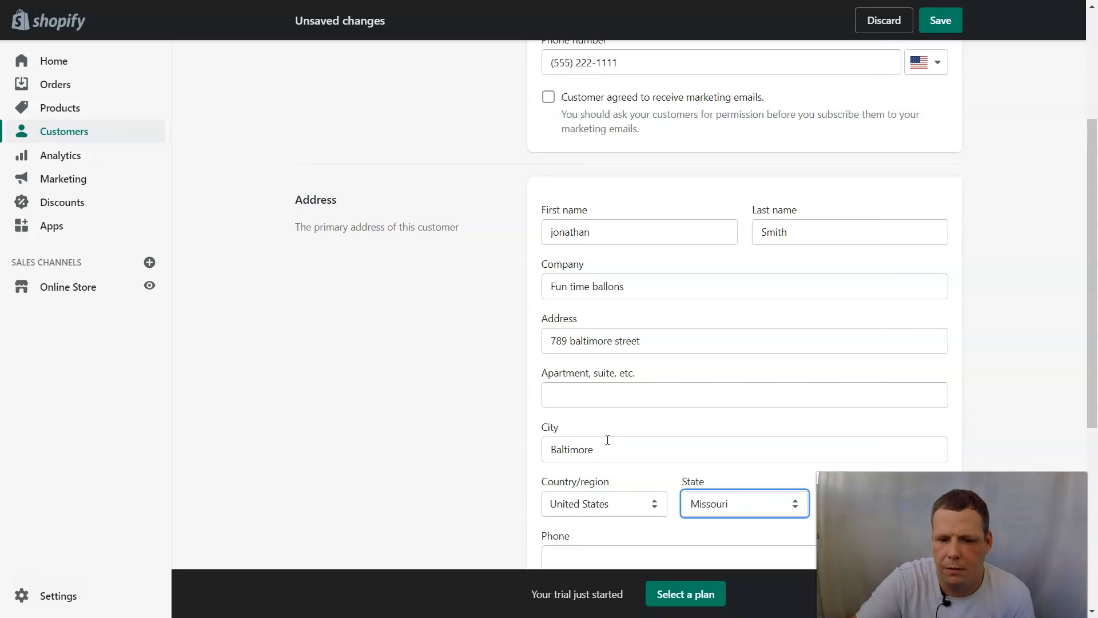
pyautogui.press('Up')
pyautogui.press('Up')
pyautogui.press('Up')
pyautogui.press('Up')
pyautogui.press('Up')
pyautogui.press('Up')
pyautogui.press('Up')
pyautogui.press('Up')
pyautogui.press('Up')
pyautogui.press('Up')
pyautogui.press('Up')
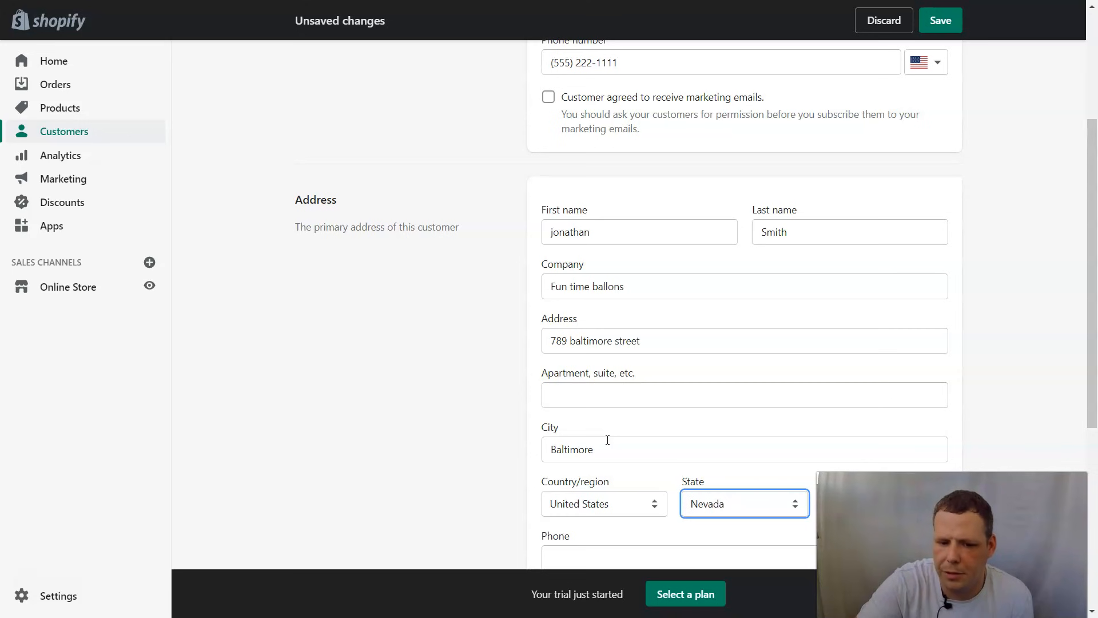
pyautogui.press('Up')
pyautogui.press('Up')
pyautogui.press('Up')
pyautogui.press('Up')
pyautogui.press('Down')
pyautogui.press('Tab')
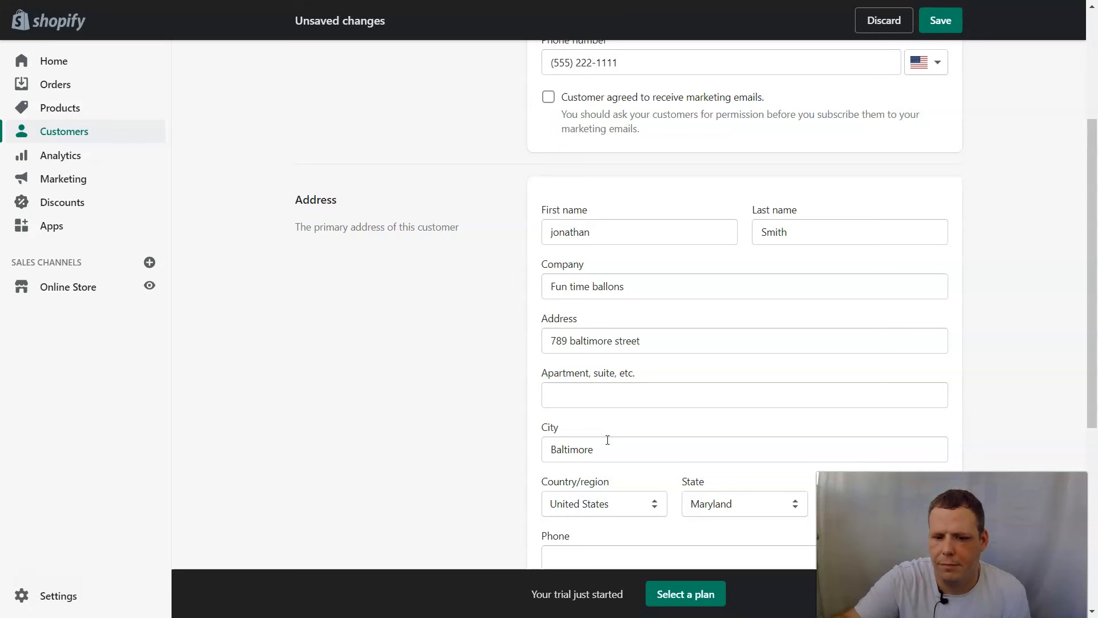
# - Enter the address phone number, correcting the mistyped last digit
pyautogui.scroll(-3, 641, 418)
pyautogui.click(662, 420)
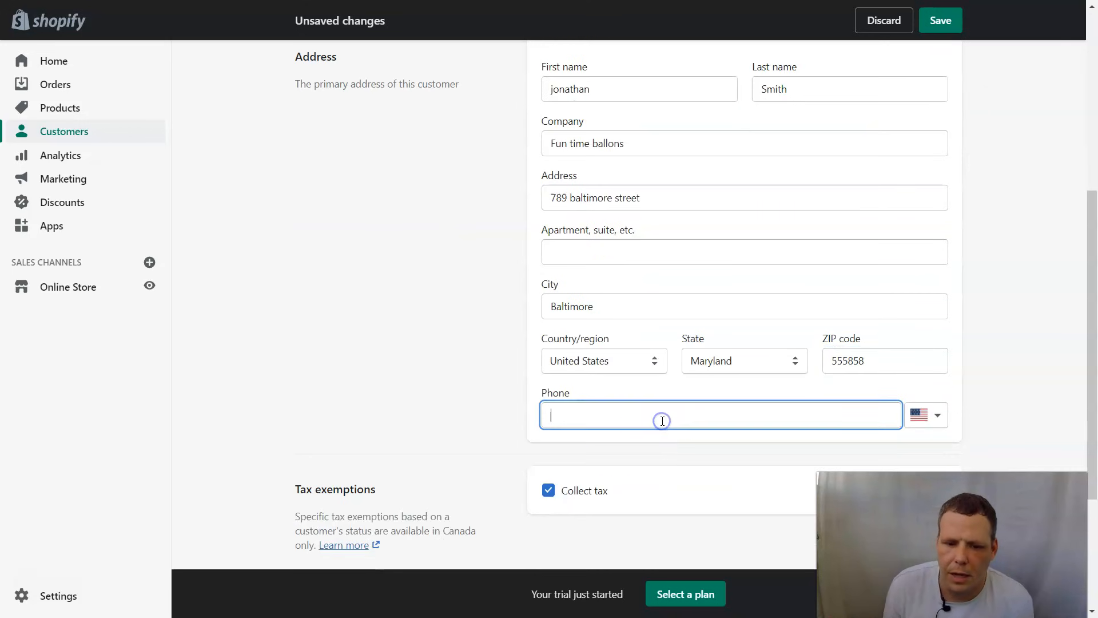
pyautogui.write('555')
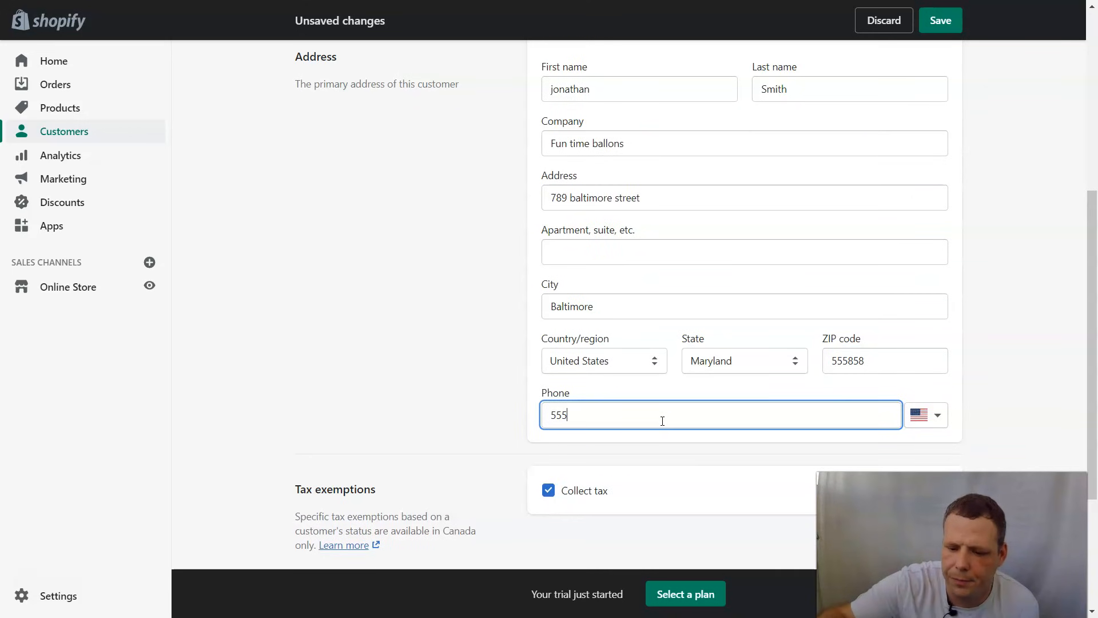
pyautogui.write('-3222')
pyautogui.press('BackSpace')
pyautogui.write('1111')
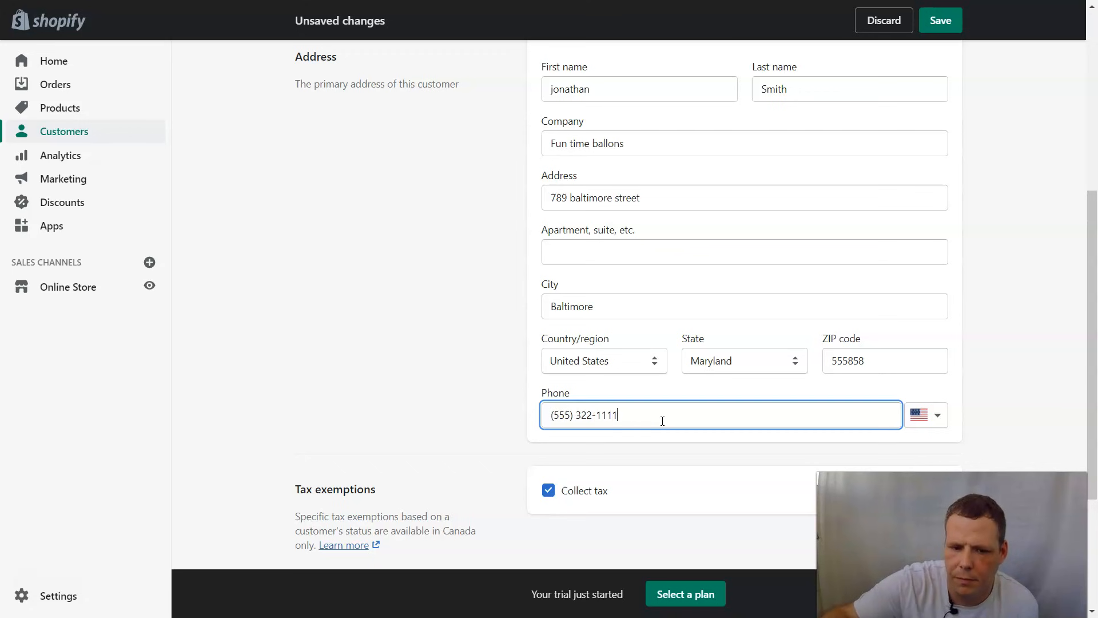
pyautogui.scroll(-3, 703, 431)
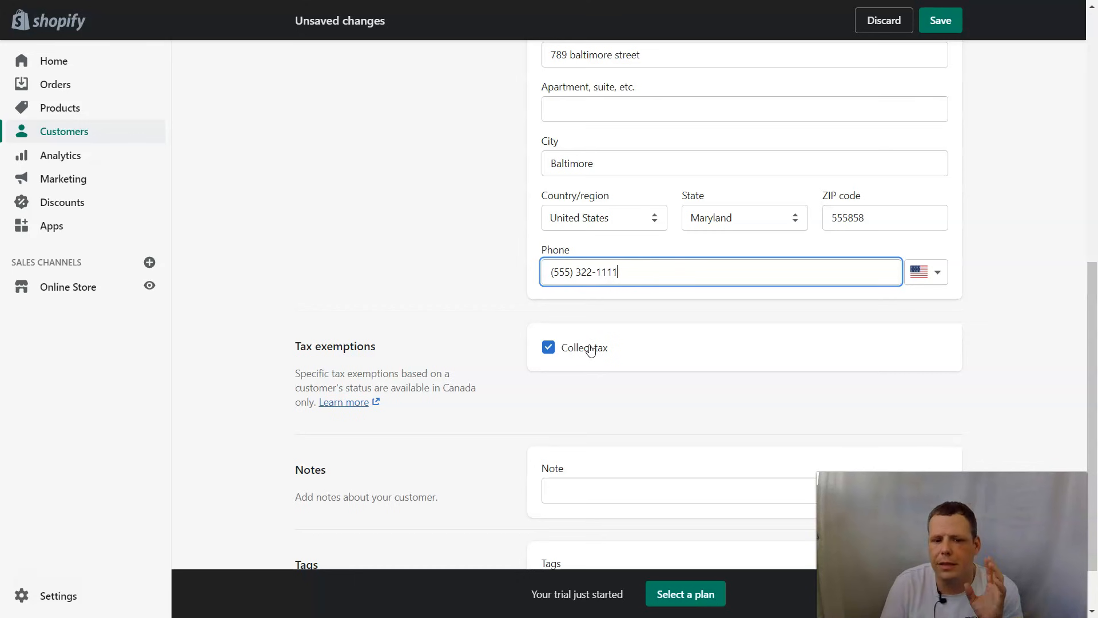
pyautogui.scroll(-1, 597, 365)
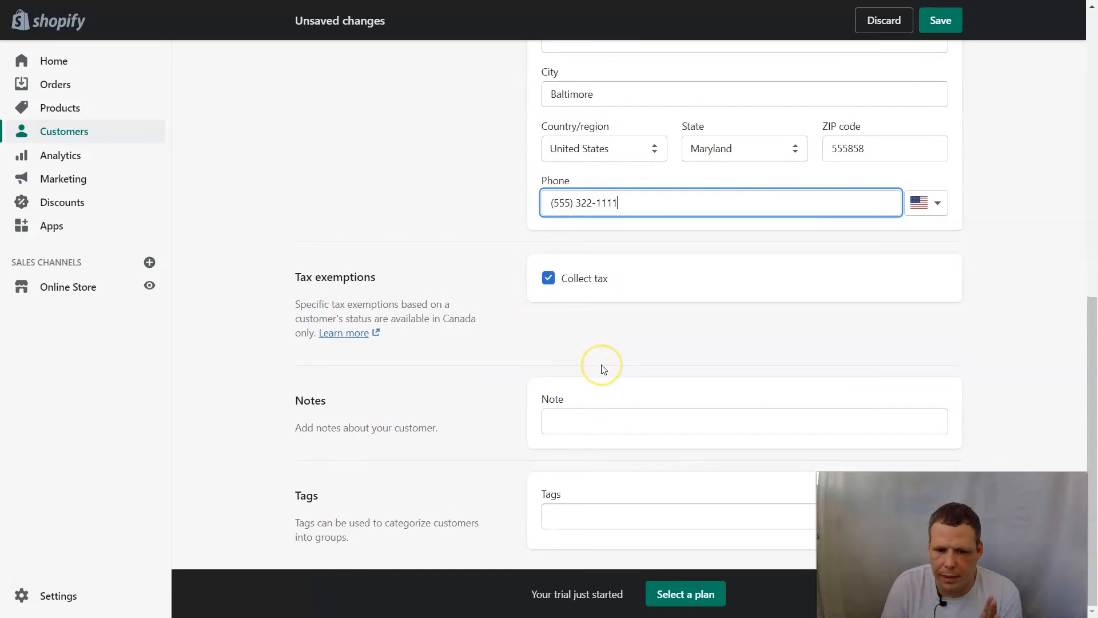
pyautogui.click(582, 409)
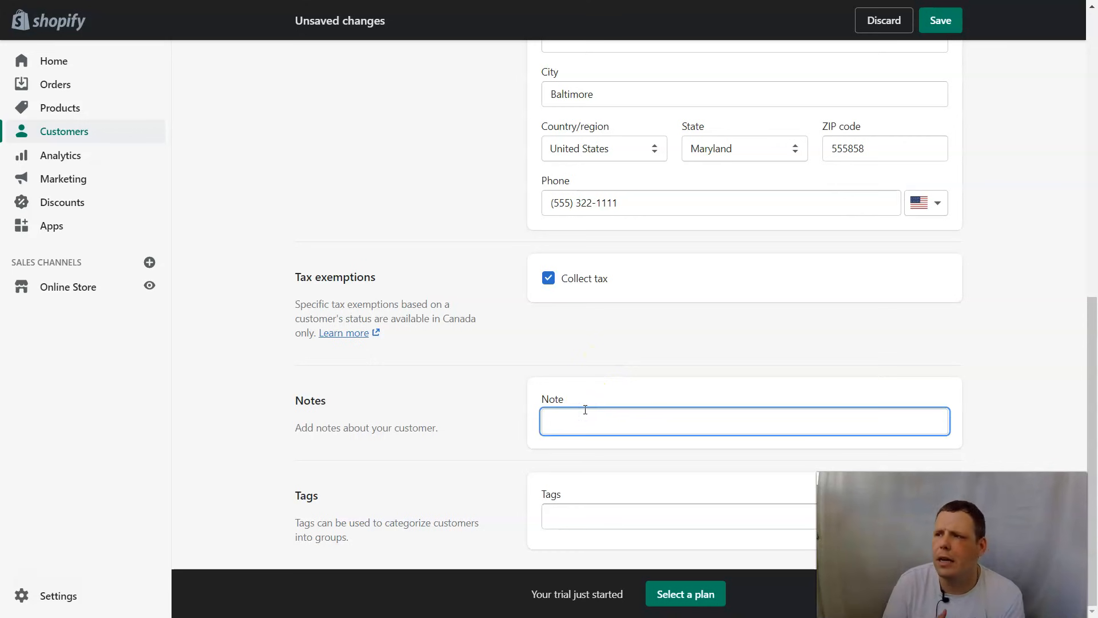
# - Write the customer note 'Loves t shirts, hates jeans, prefers email not phone'
pyautogui.write('Love')
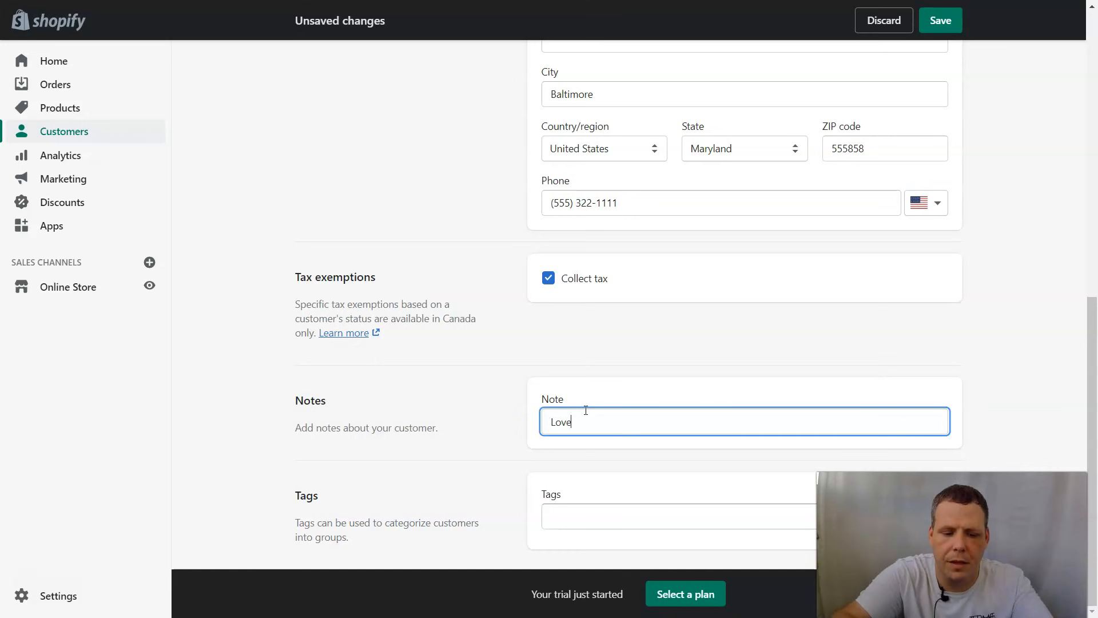
pyautogui.write('s t sh')
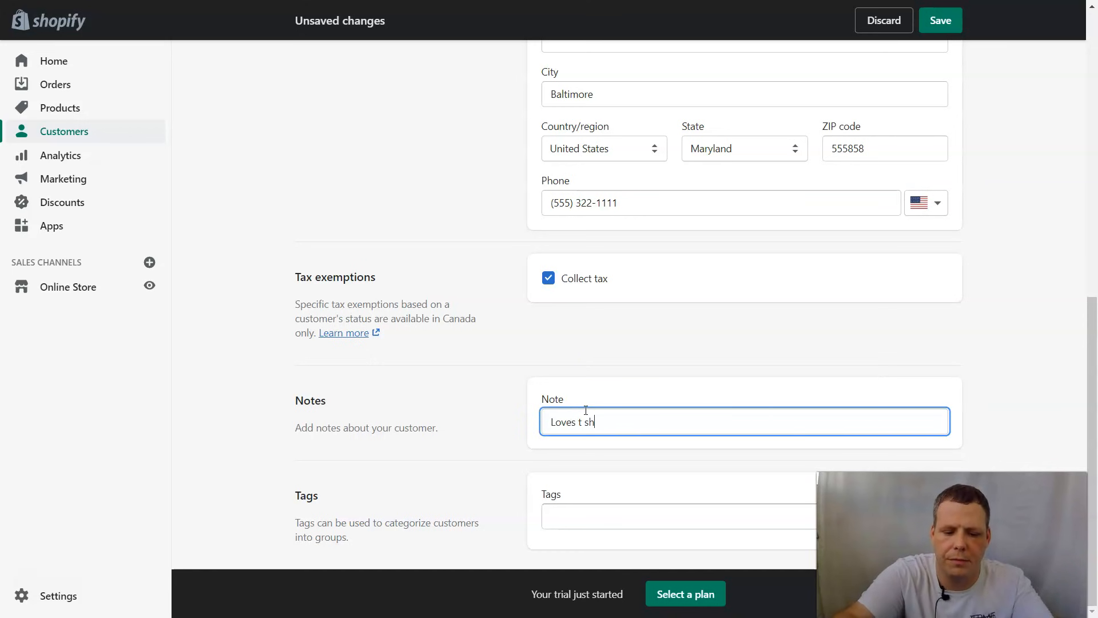
pyautogui.write('irts,')
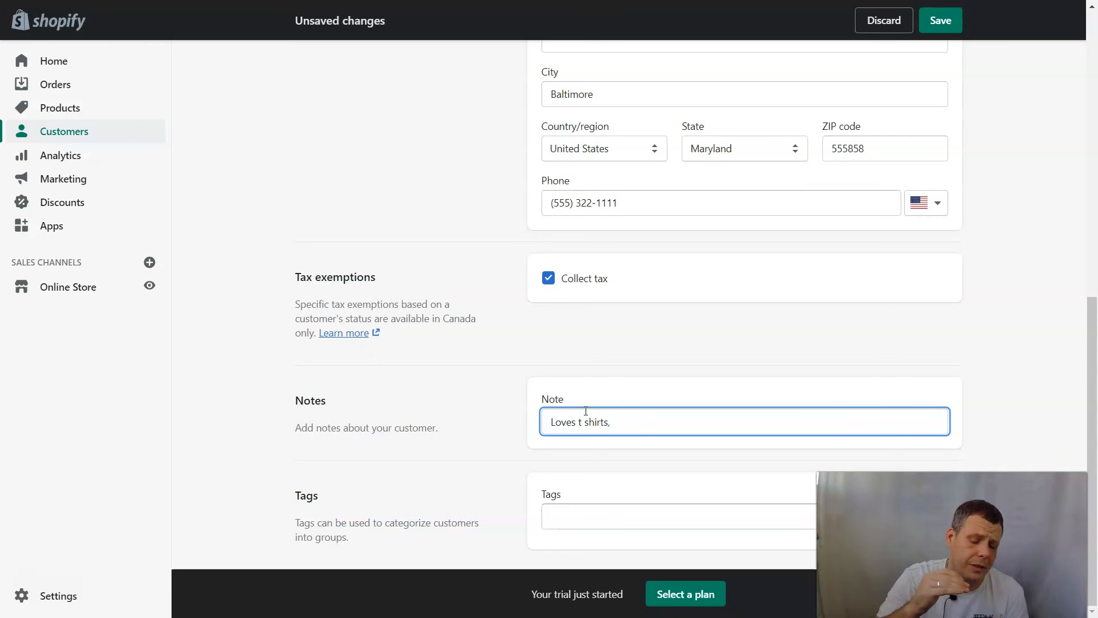
pyautogui.write('hates jeans, pref')
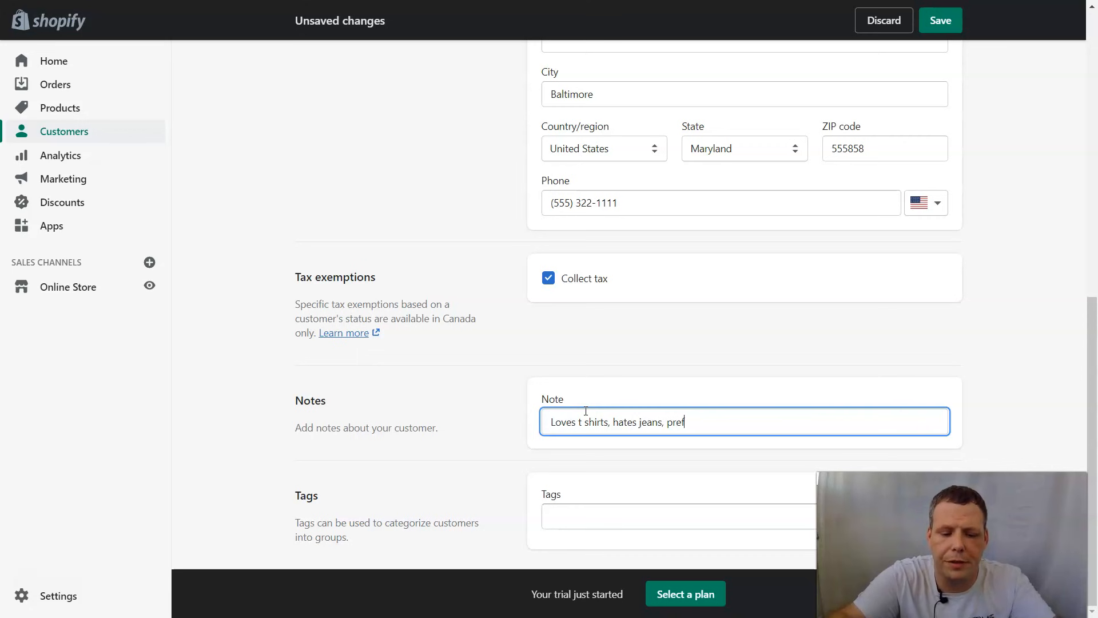
pyautogui.write('ers emai')
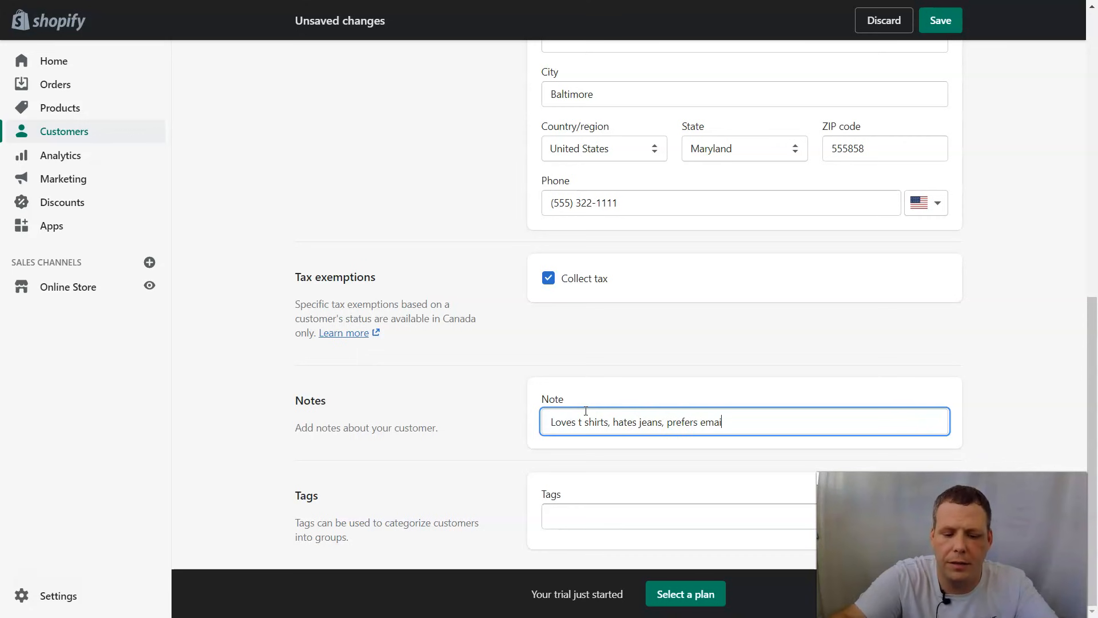
pyautogui.write('l not phone')
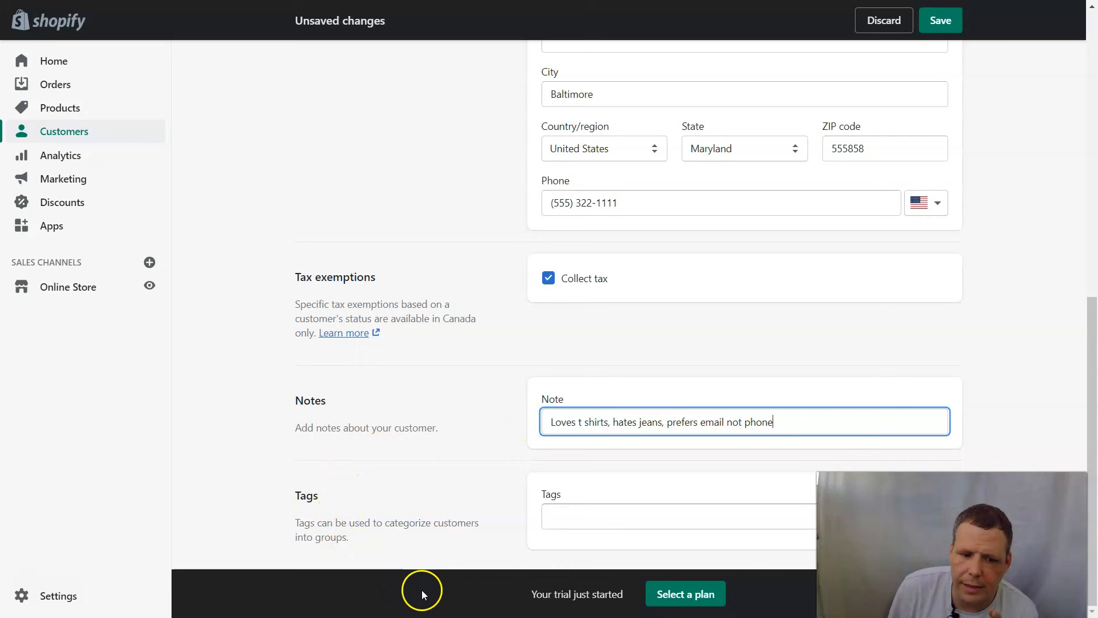
# - Add the tags marketing and email to the customer
pyautogui.click(553, 517)
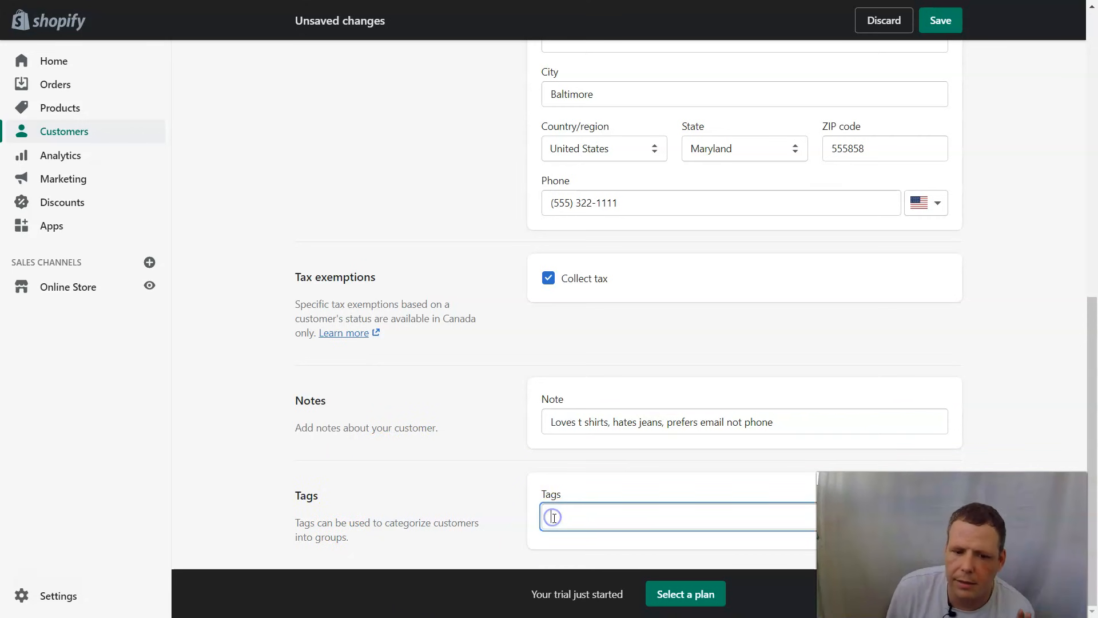
pyautogui.write('marketing')
pyautogui.press('Return')
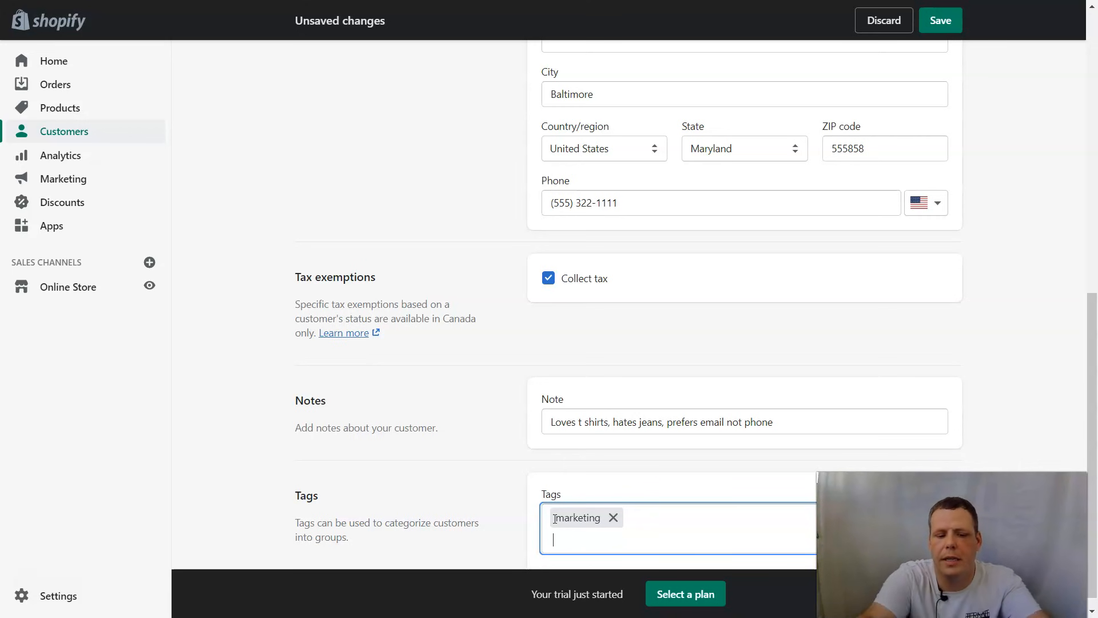
pyautogui.write('oho')
pyautogui.press('BackSpace')
pyautogui.press('BackSpace')
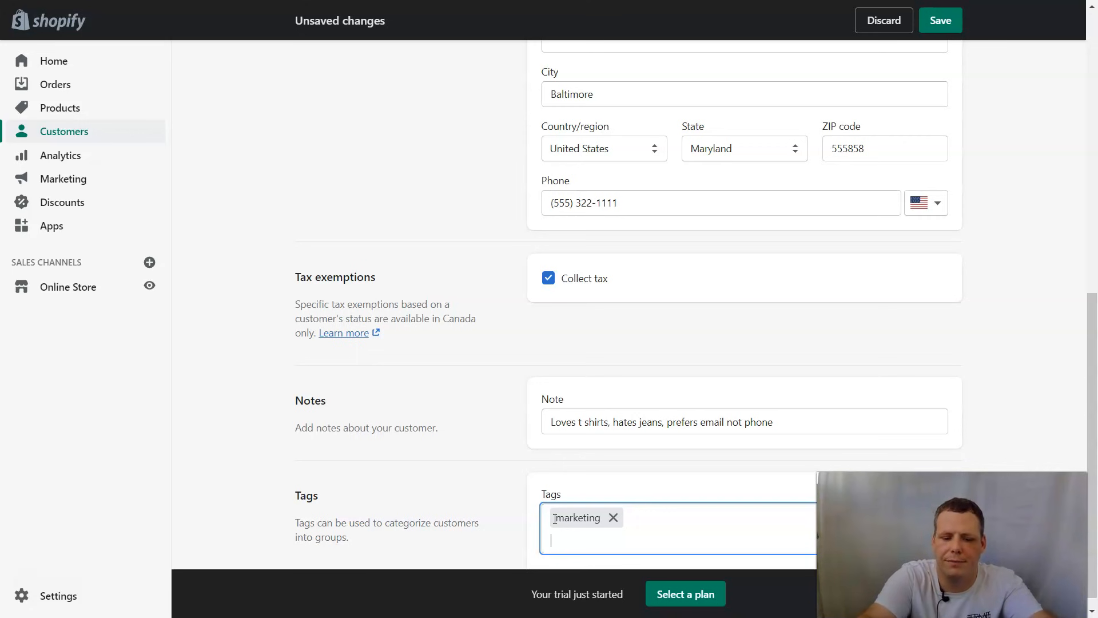
pyautogui.write('email')
pyautogui.press('Return')
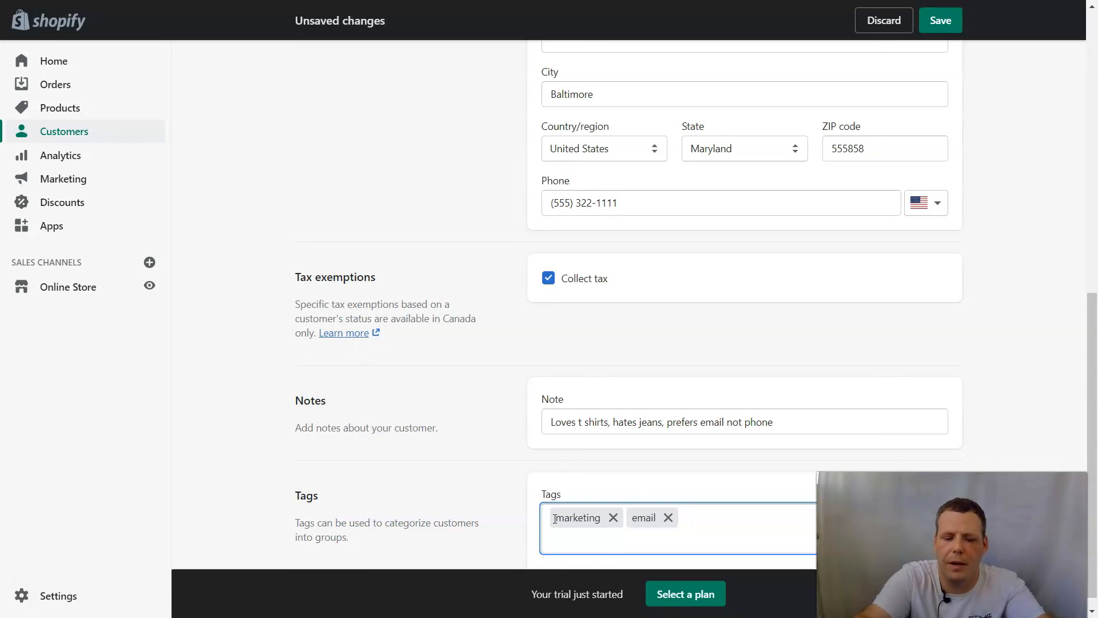
# - Add the discount tag, dismissing the browser's autofill suggestions
pyautogui.click(568, 540)
pyautogui.click(739, 471)
pyautogui.click(713, 517)
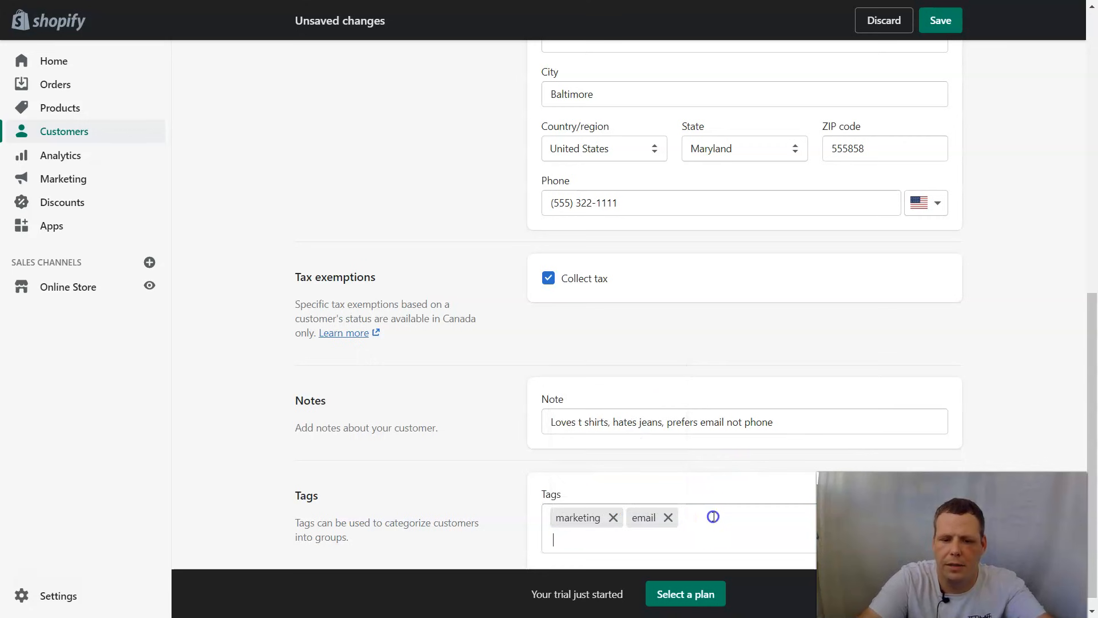
pyautogui.write('du')
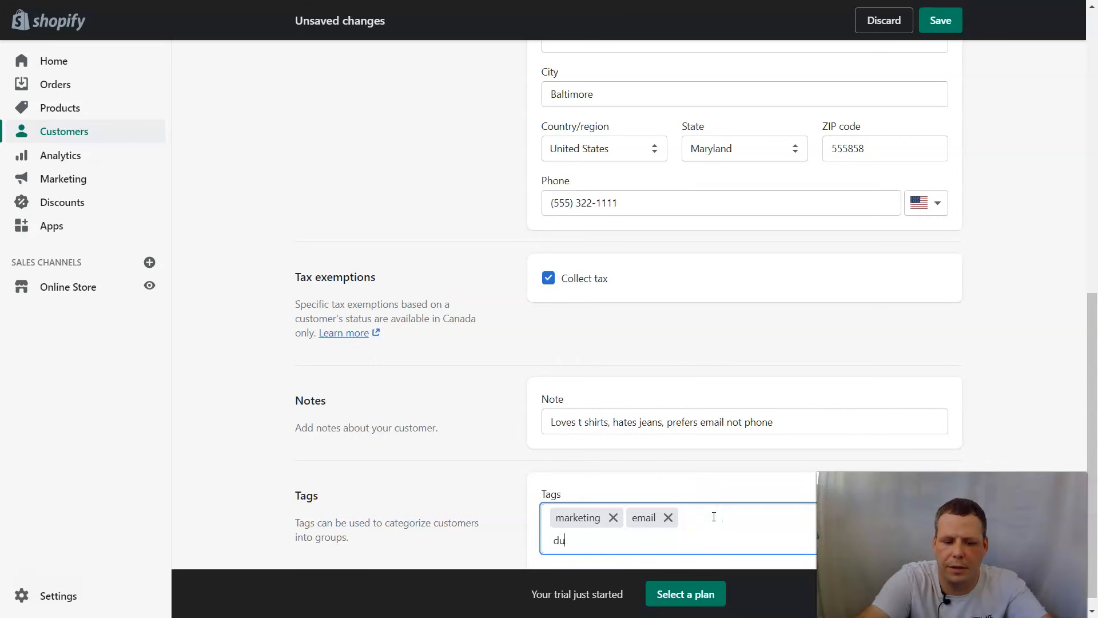
pyautogui.press('BackSpace')
pyautogui.write('isco')
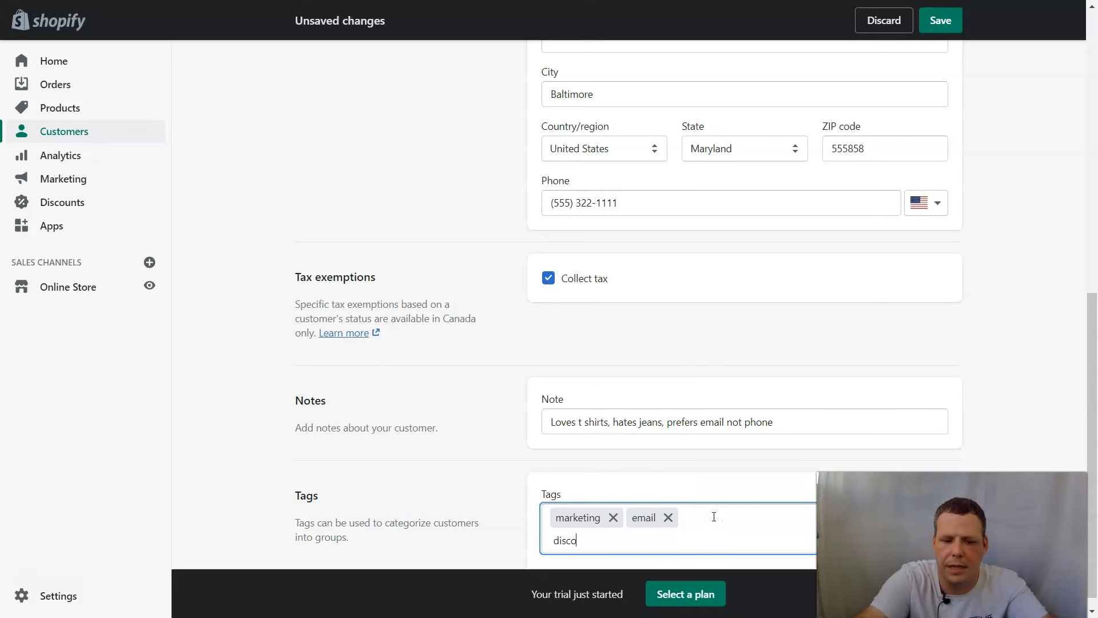
pyautogui.write('unt')
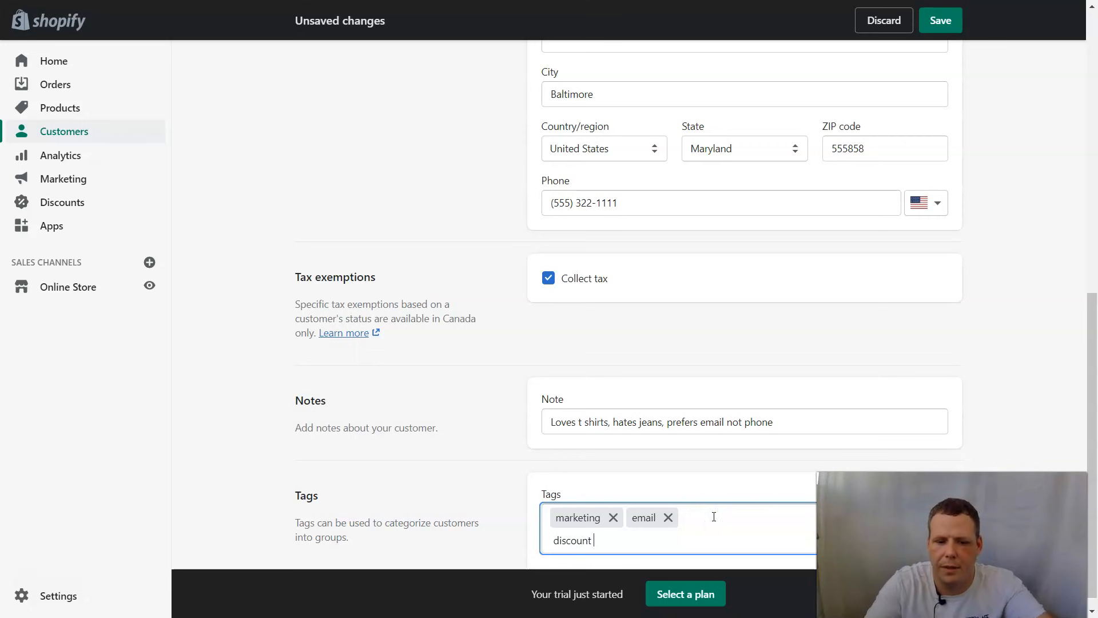
pyautogui.press('Return')
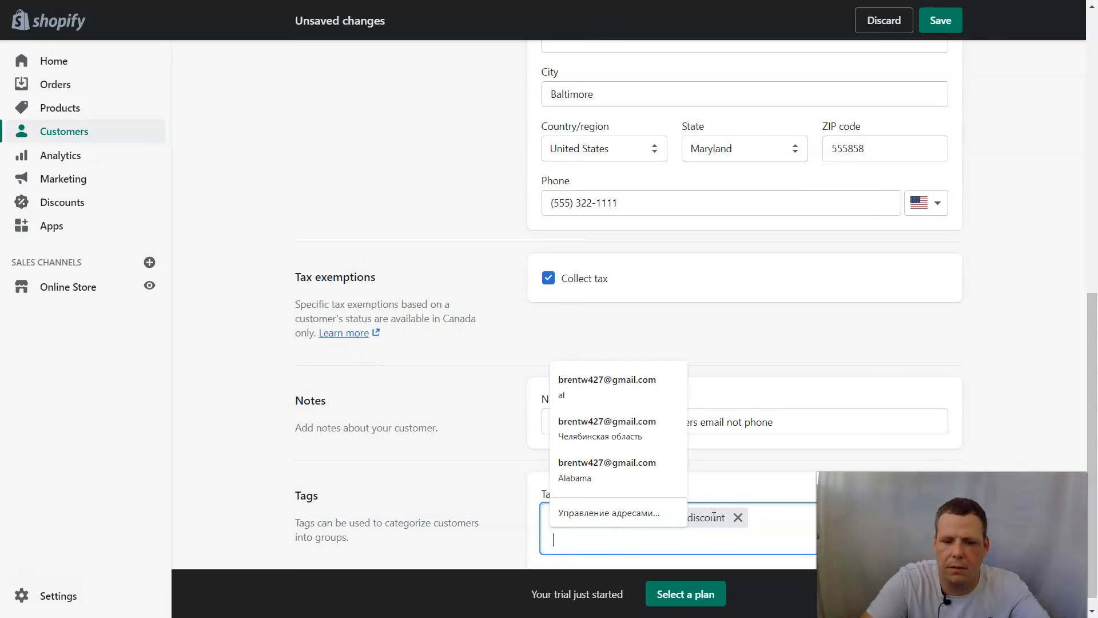
pyautogui.click(775, 523)
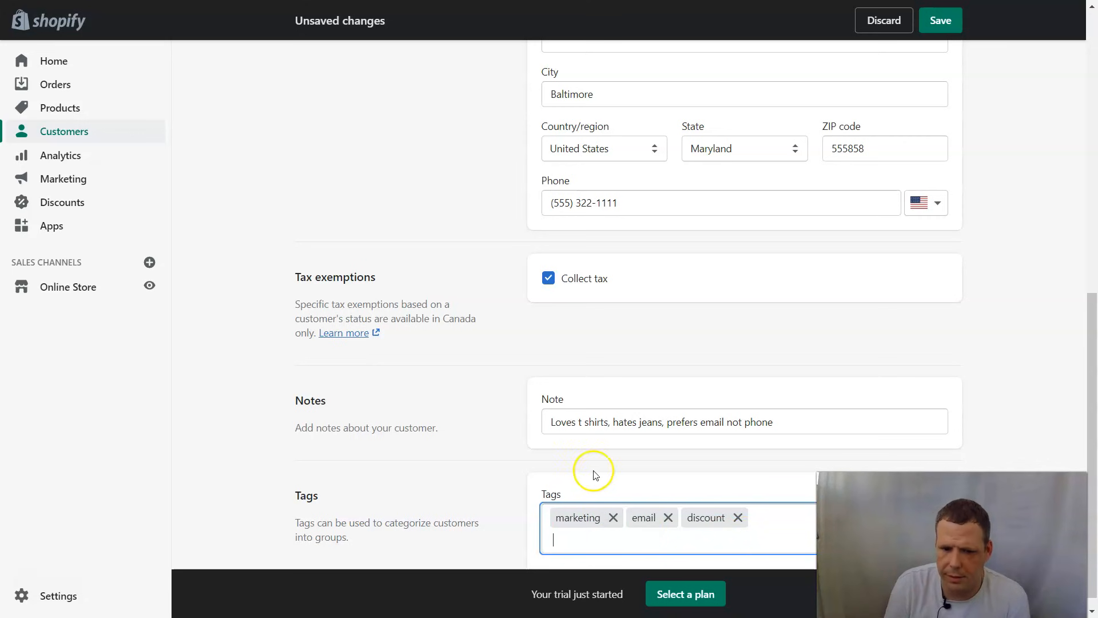
pyautogui.scroll(-1, 709, 503)
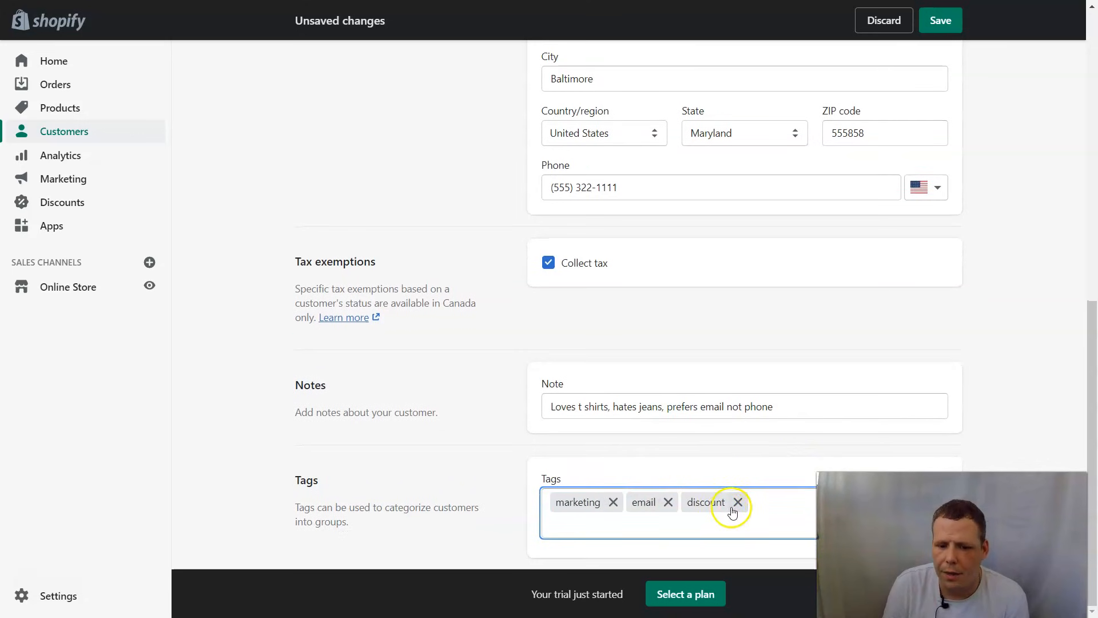
pyautogui.scroll(5, 743, 481)
pyautogui.scroll(5, 761, 453)
# - Attempt to save the customer, adding a +1 prefix after the 'Phone is invalid' error
pyautogui.click(939, 23)
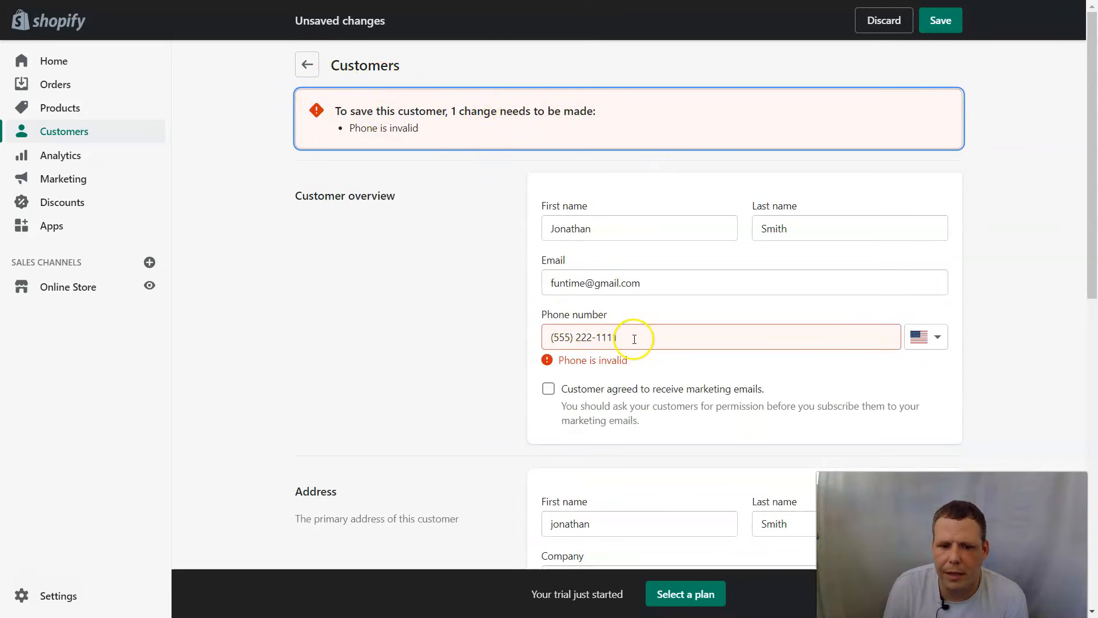
pyautogui.click(549, 336)
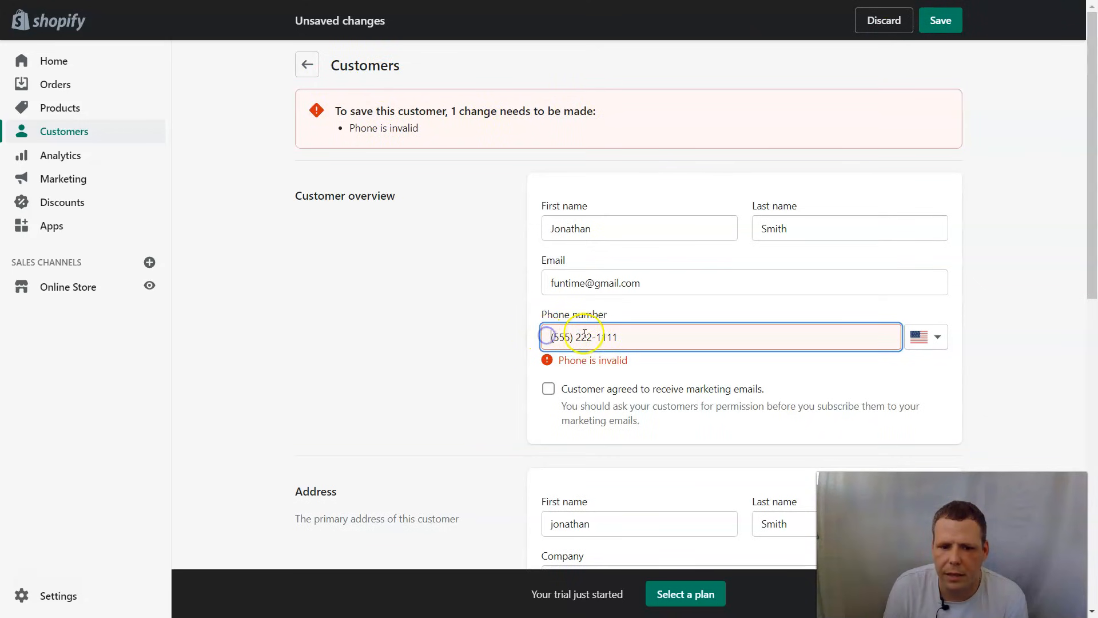
pyautogui.write('+1')
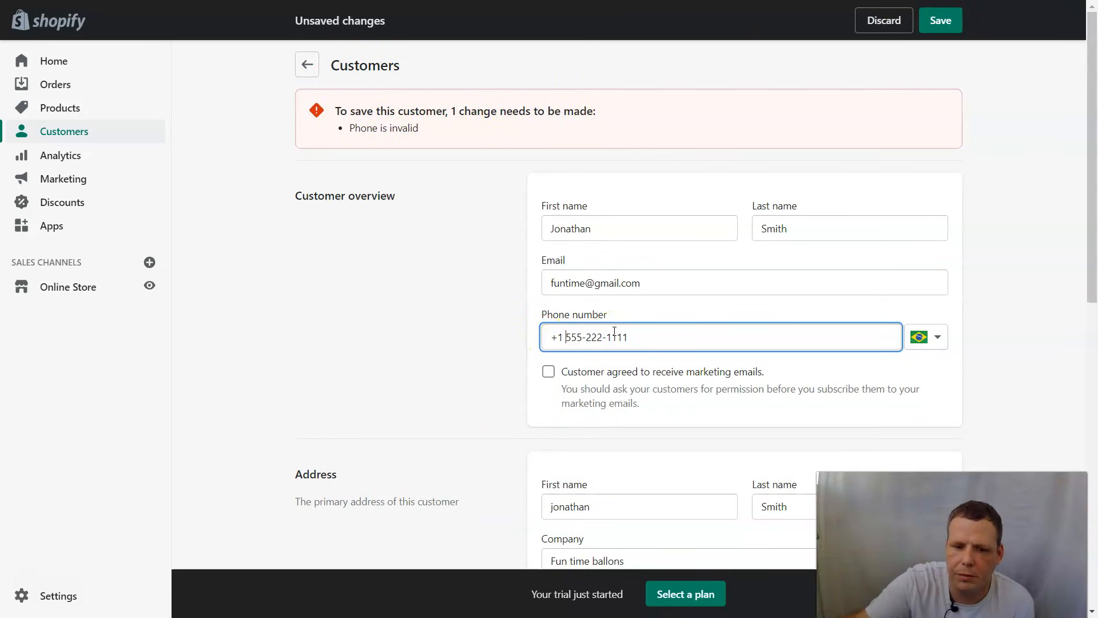
pyautogui.scroll(-2, 458, 186)
pyautogui.click(941, 21)
pyautogui.click(939, 21)
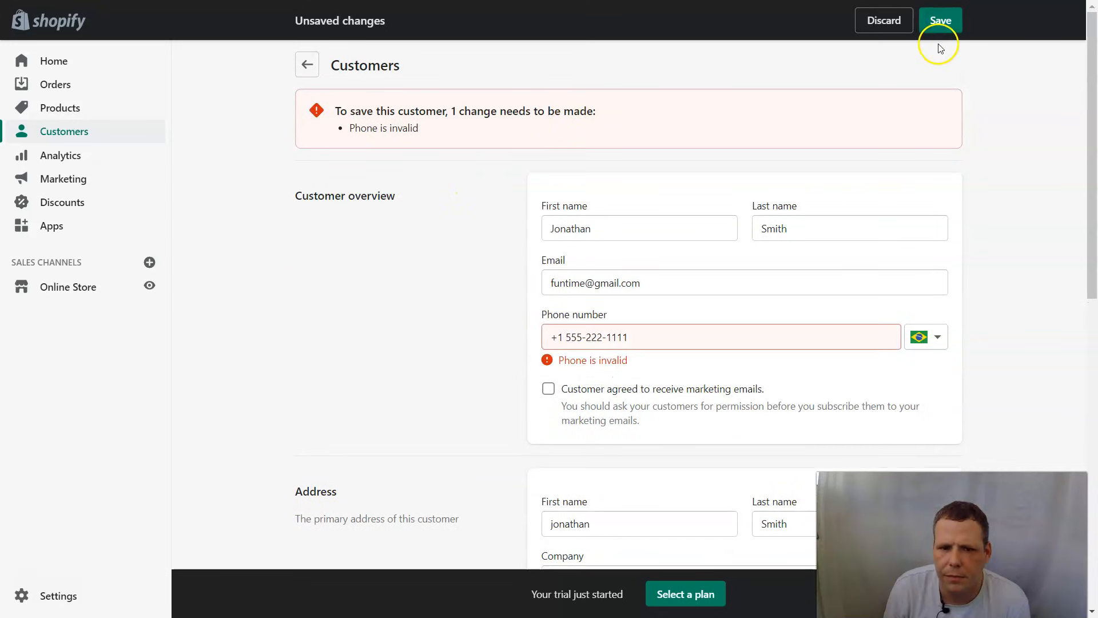
# - Replace the customer's phone with a valid US number and save the customer
pyautogui.click(702, 333)
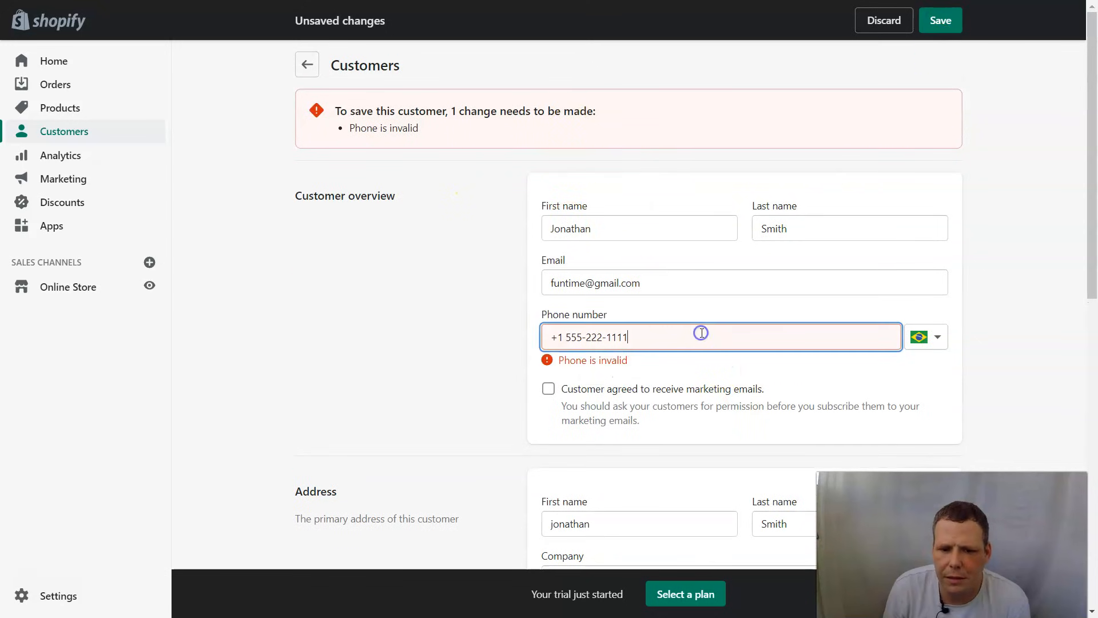
pyautogui.press('BackSpace')
pyautogui.press('BackSpace')
pyautogui.press('BackSpace')
pyautogui.press('BackSpace')
pyautogui.press('BackSpace')
pyautogui.press('BackSpace')
pyautogui.press('BackSpace')
pyautogui.press('BackSpace')
pyautogui.press('BackSpace')
pyautogui.press('BackSpace')
pyautogui.press('BackSpace')
pyautogui.press('BackSpace')
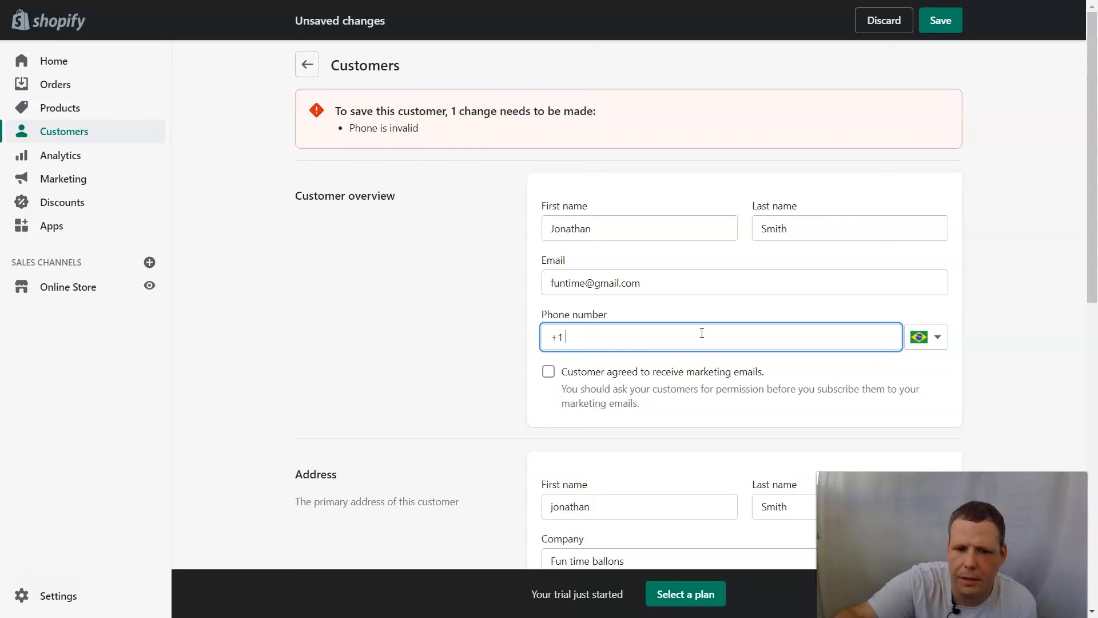
pyautogui.click(653, 391)
pyautogui.click(949, 22)
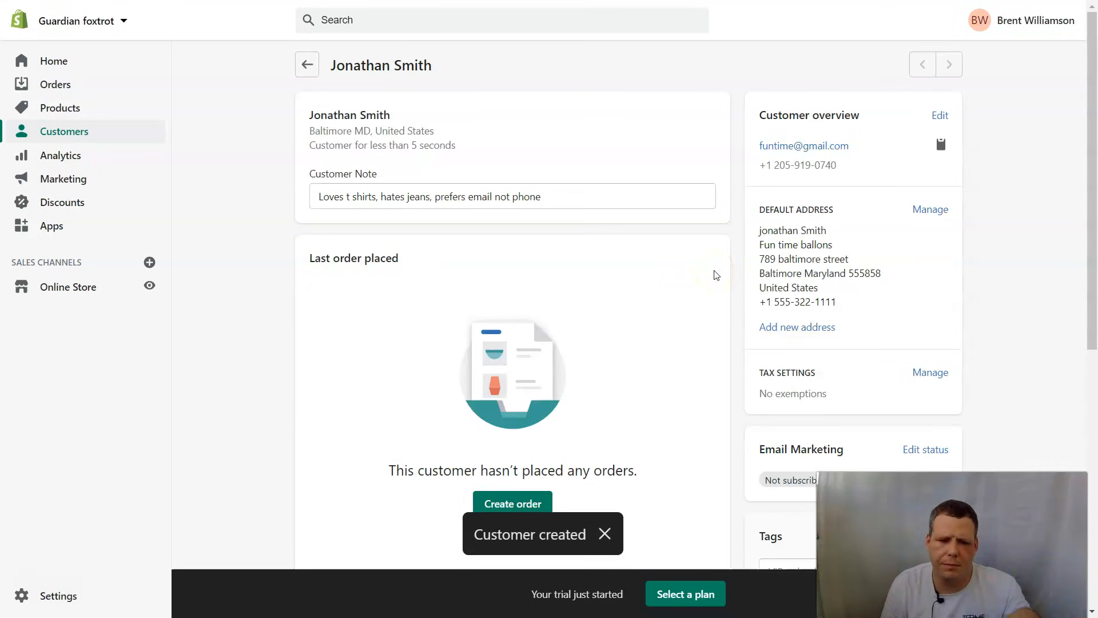
pyautogui.click(604, 535)
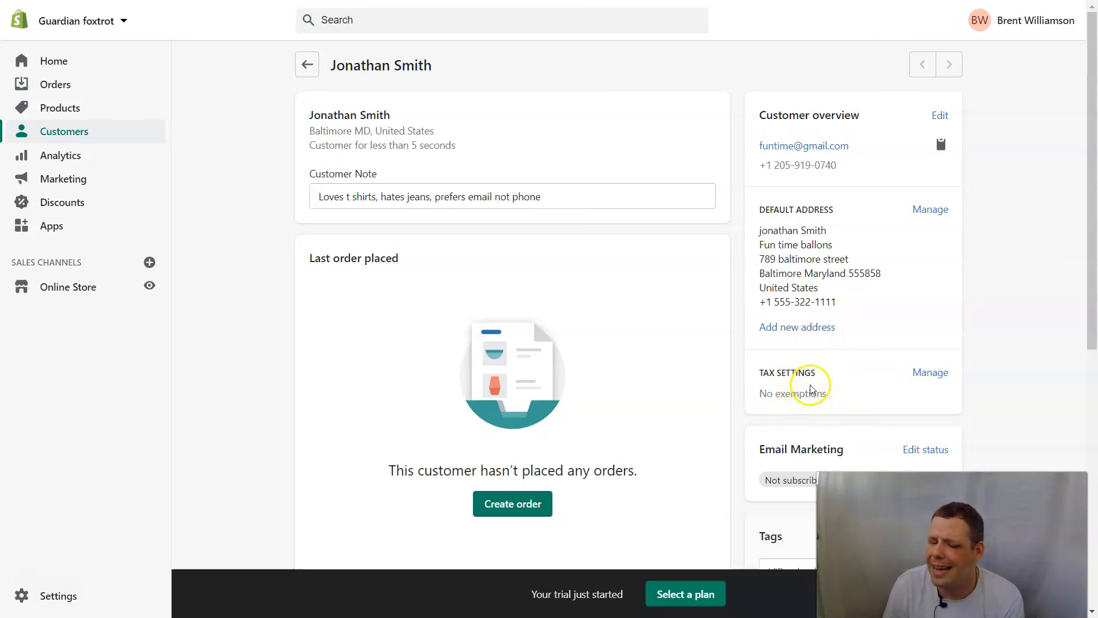
pyautogui.scroll(-6, 812, 389)
pyautogui.scroll(2, 821, 360)
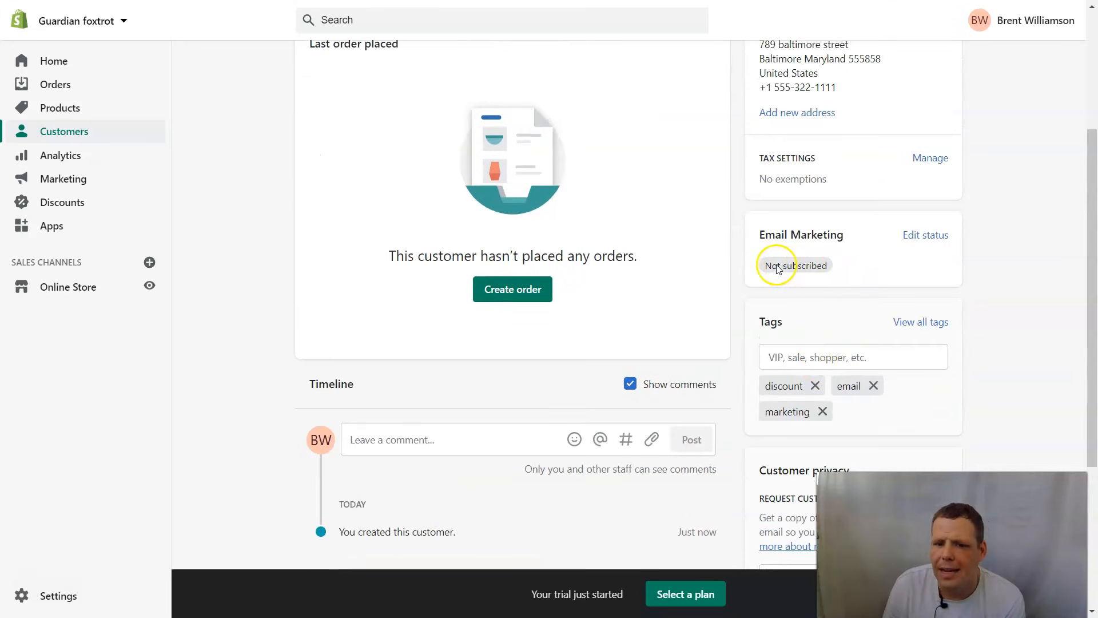
pyautogui.scroll(-1, 813, 264)
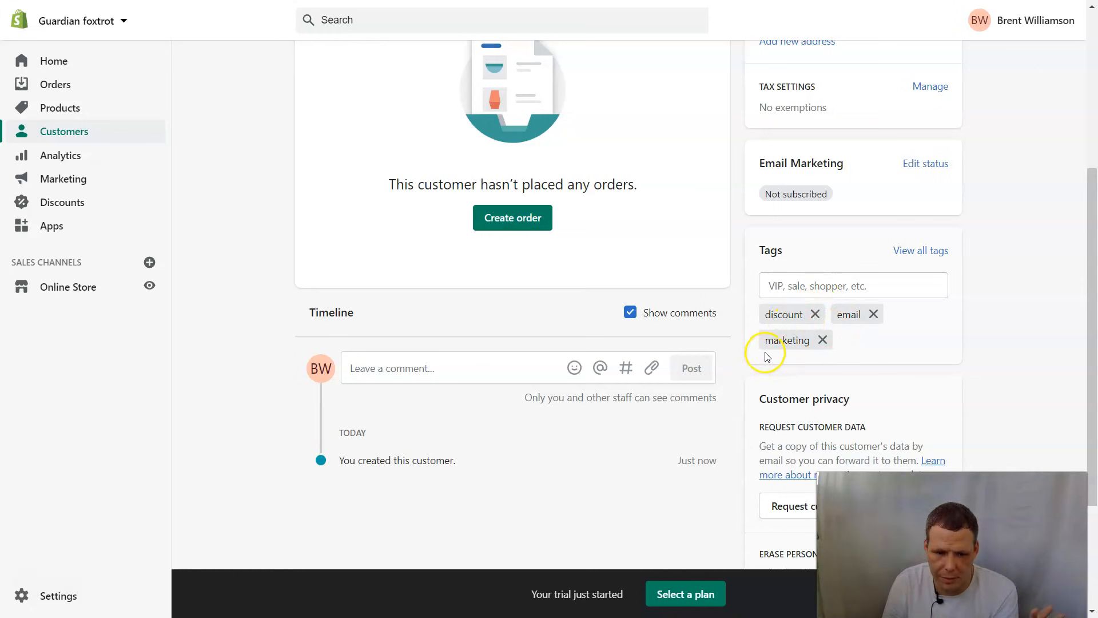
pyautogui.scroll(-1, 772, 330)
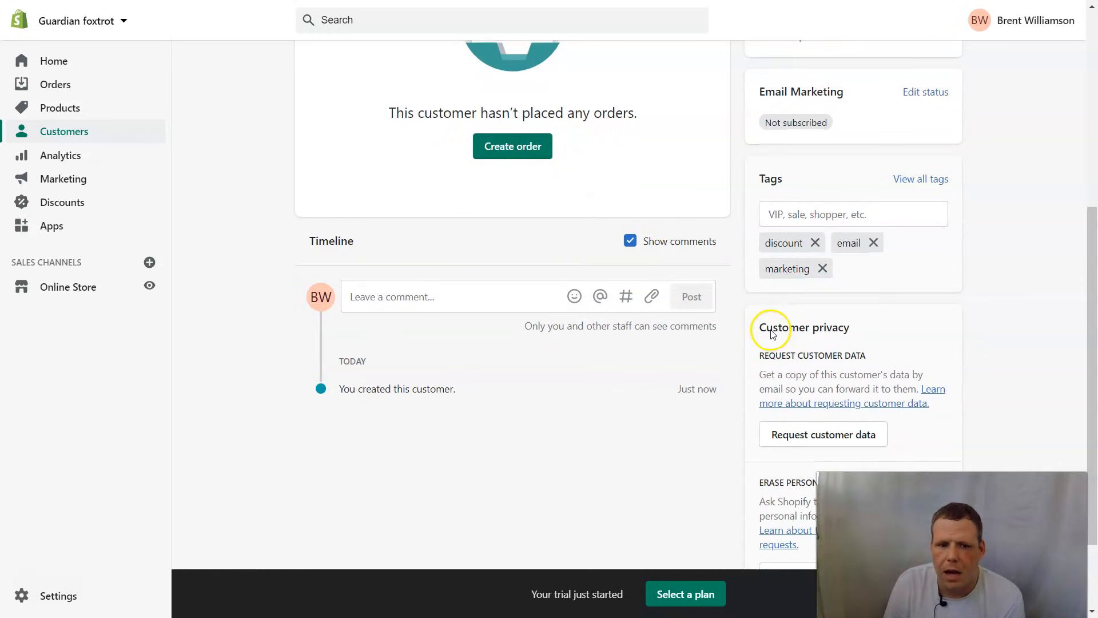
pyautogui.scroll(-1, 800, 337)
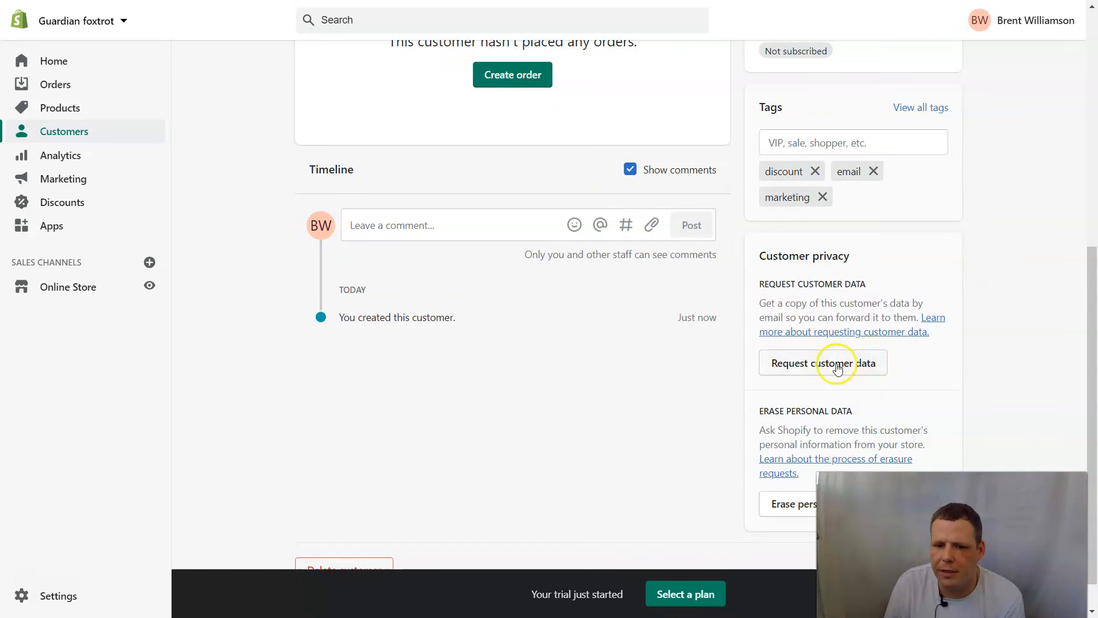
# - Request a copy of the customer's data
pyautogui.click(842, 366)
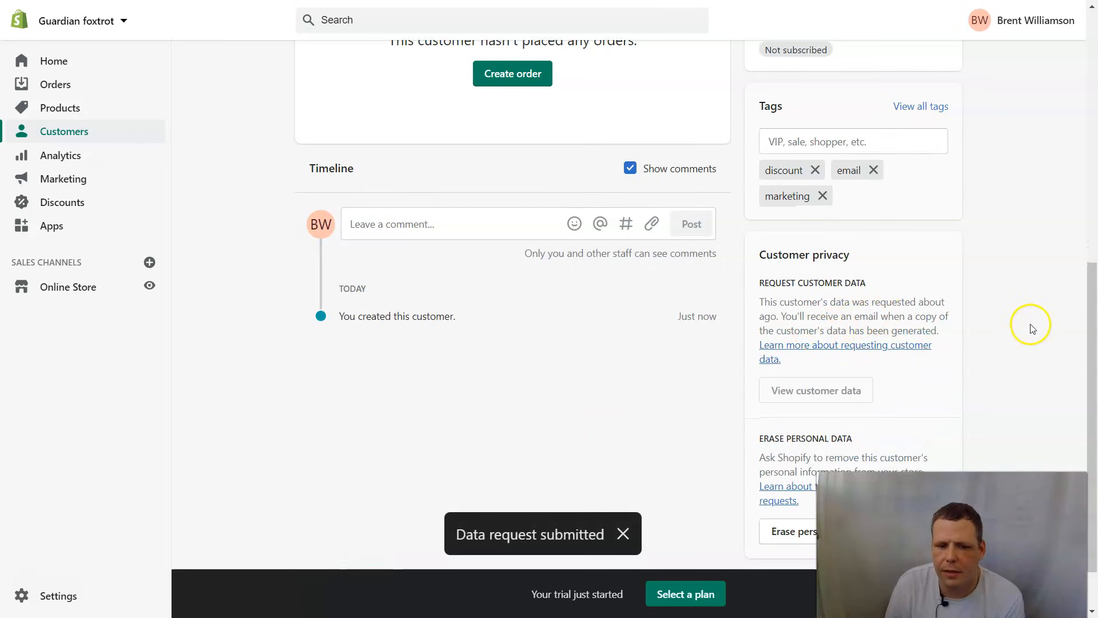
pyautogui.scroll(-1, 1018, 329)
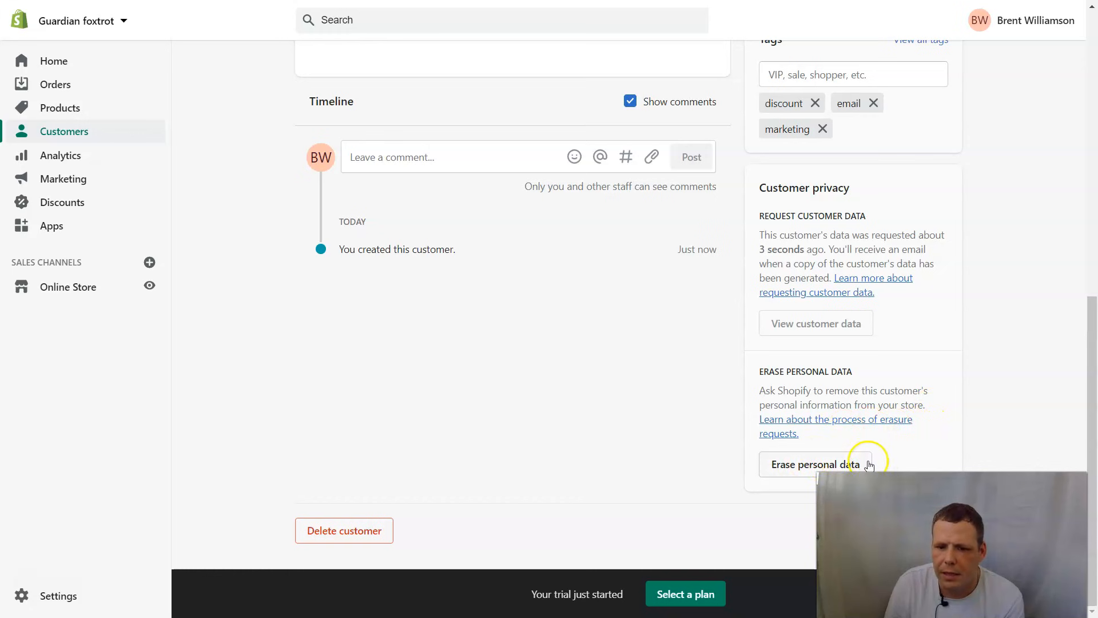
pyautogui.scroll(5, 497, 284)
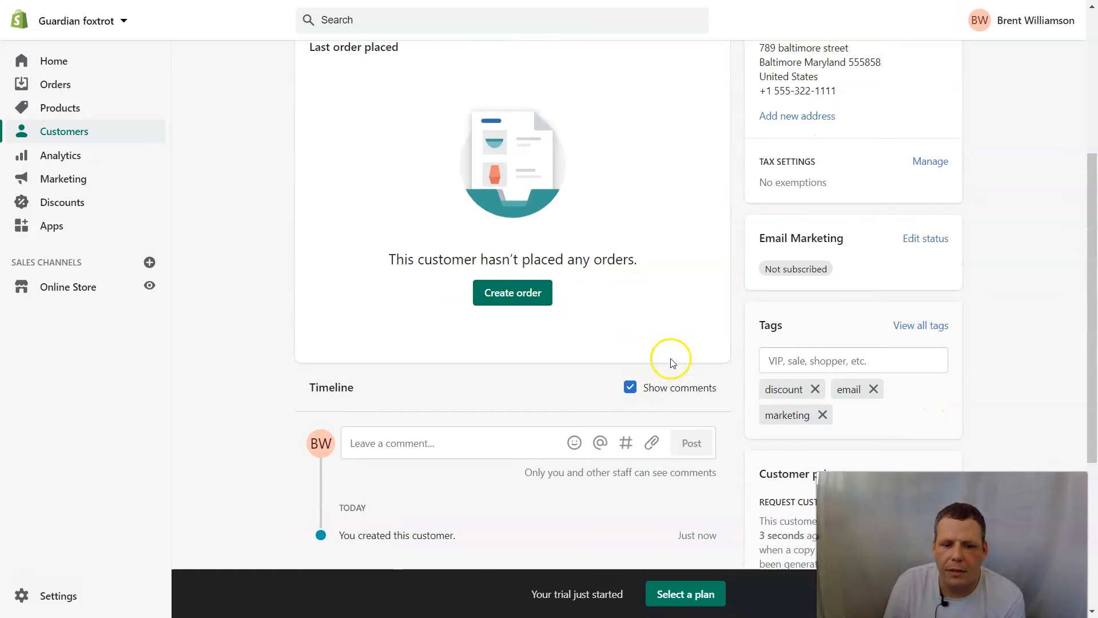
# - Post a 'Welcome!!' comment on the customer timeline with Show comments re-enabled
pyautogui.click(630, 387)
pyautogui.click(460, 439)
pyautogui.write('W')
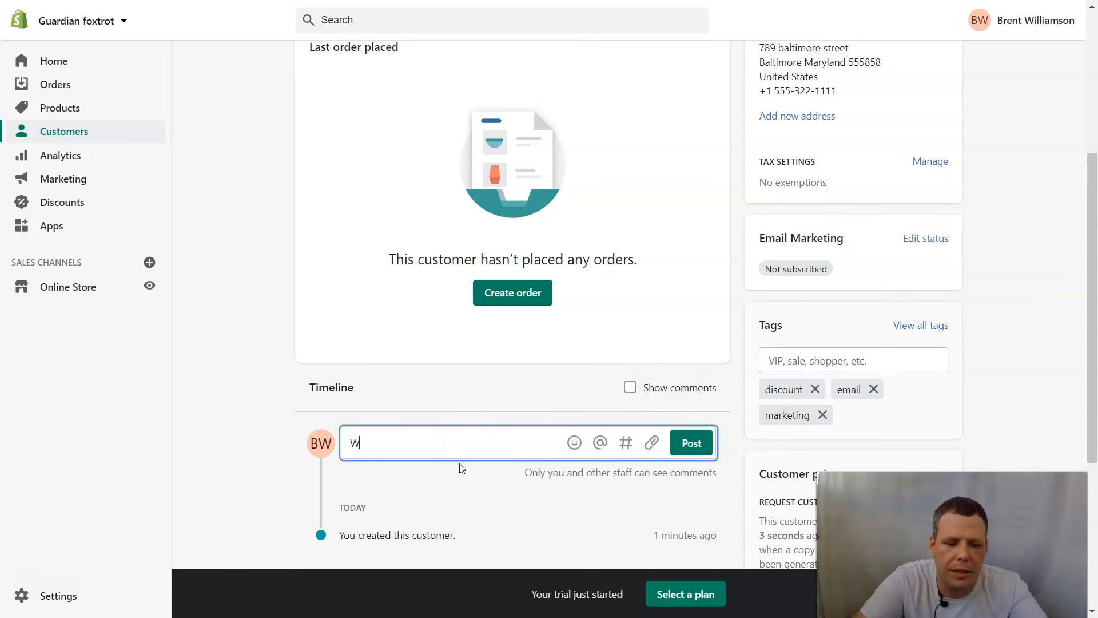
pyautogui.write('elcome!!')
pyautogui.click(693, 443)
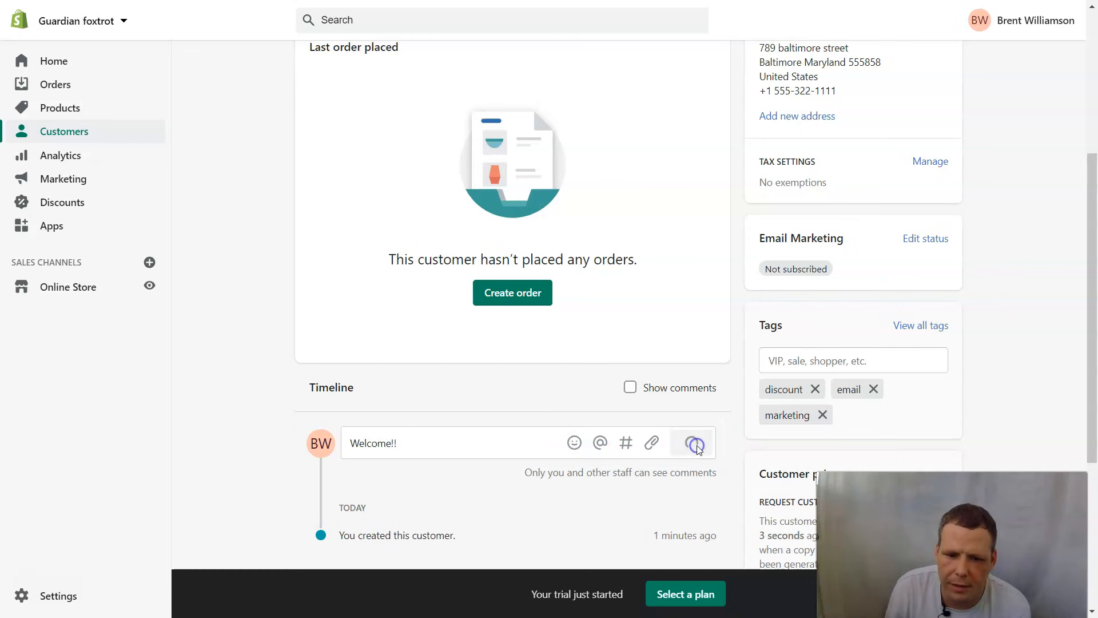
pyautogui.scroll(-1, 652, 429)
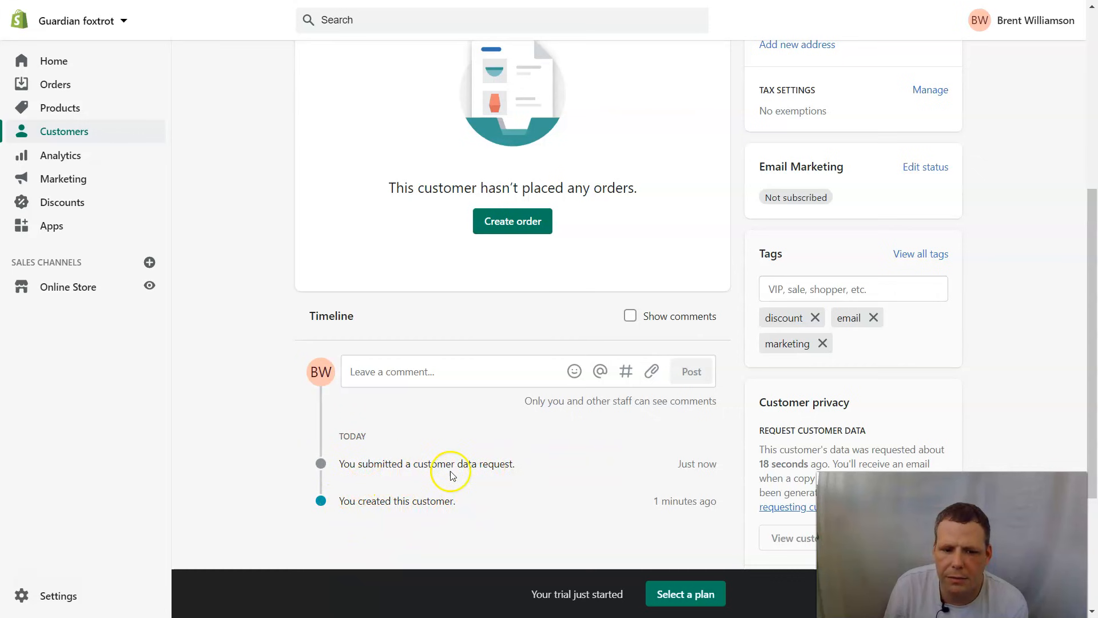
pyautogui.click(629, 316)
pyautogui.scroll(-1, 537, 436)
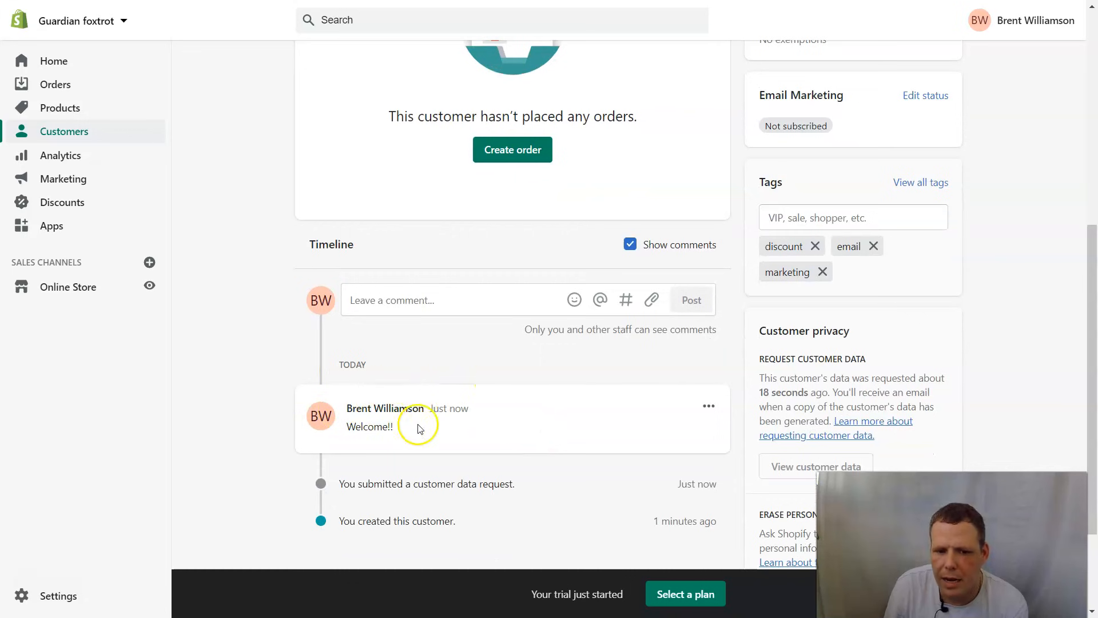
pyautogui.click(715, 407)
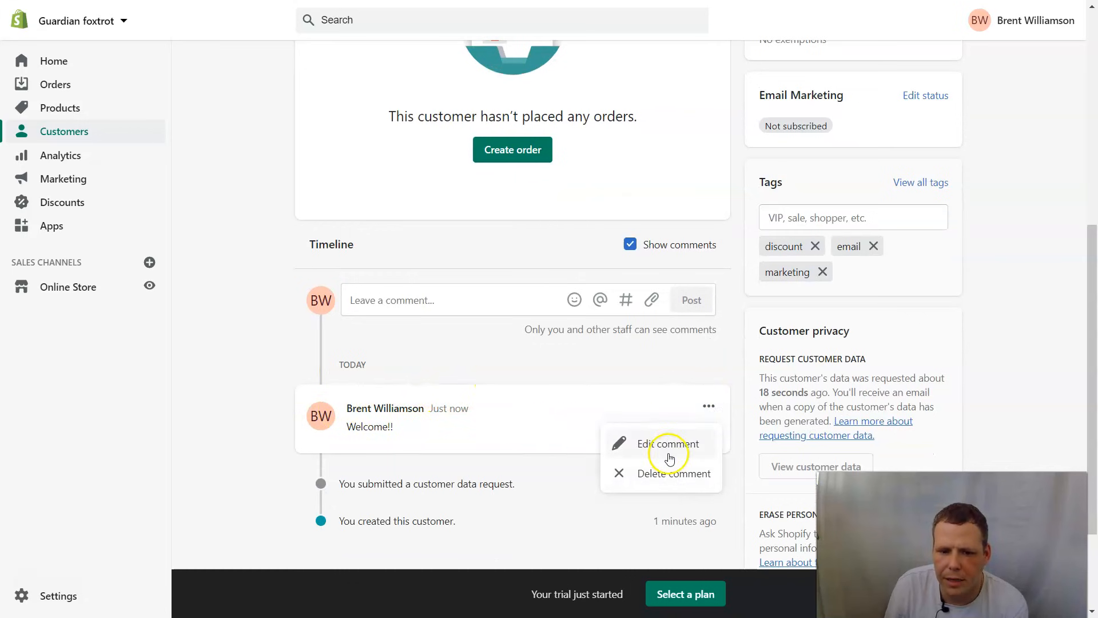
pyautogui.scroll(-2, 666, 471)
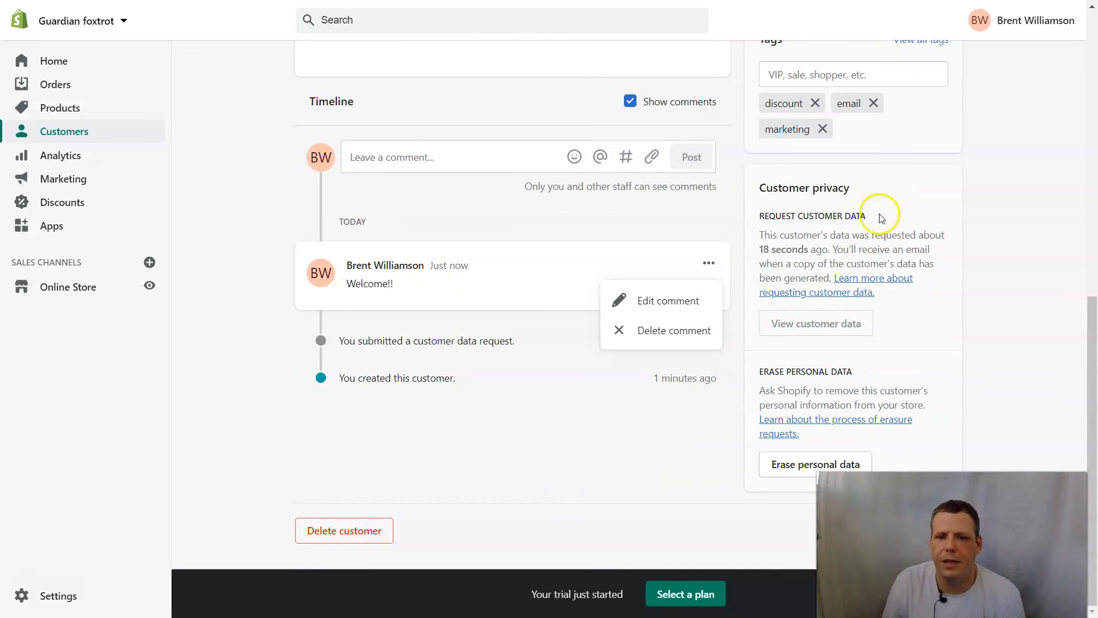
pyautogui.scroll(10, 1071, 201)
pyautogui.scroll(-2, 812, 332)
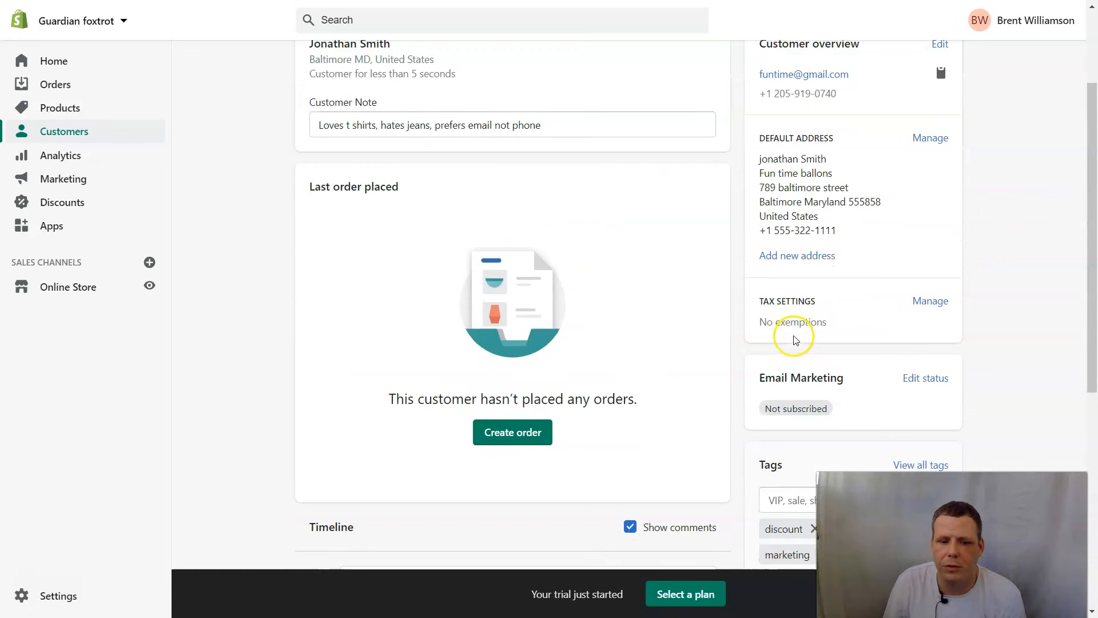
# - Create an order for the customer with a custom 'tshirt' item at $25.00 requiring 1 kg shipping
pyautogui.click(542, 438)
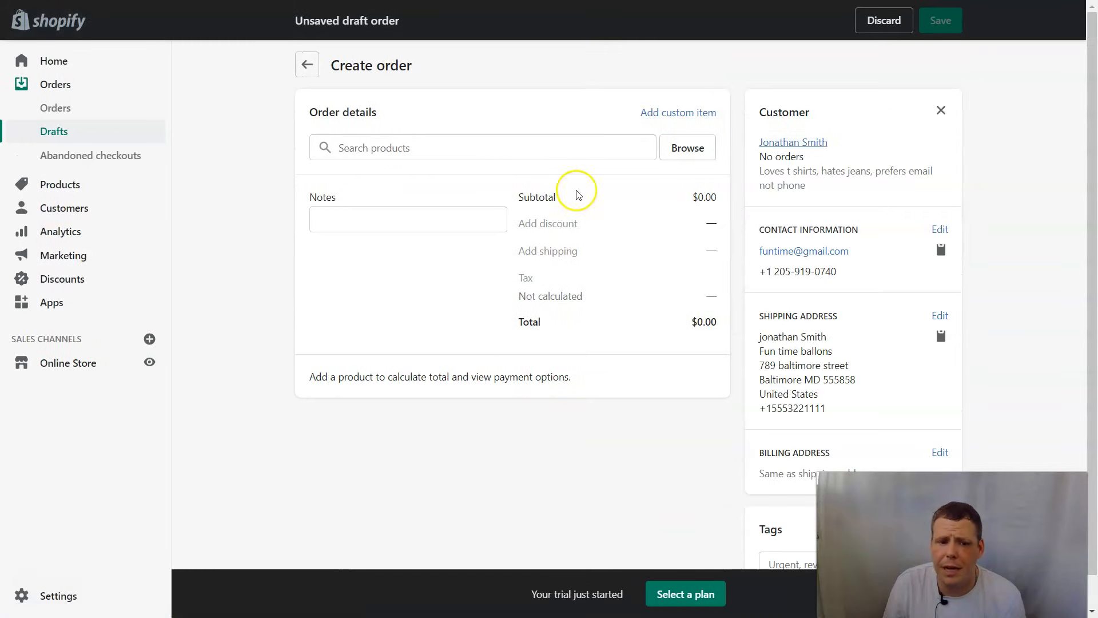
pyautogui.click(544, 150)
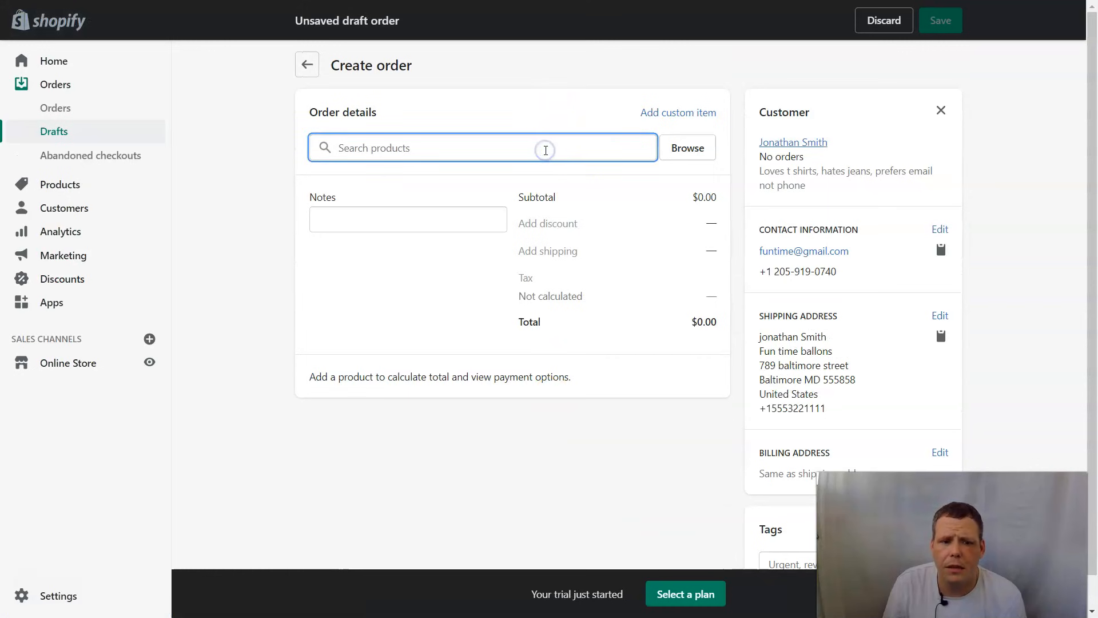
pyautogui.click(686, 113)
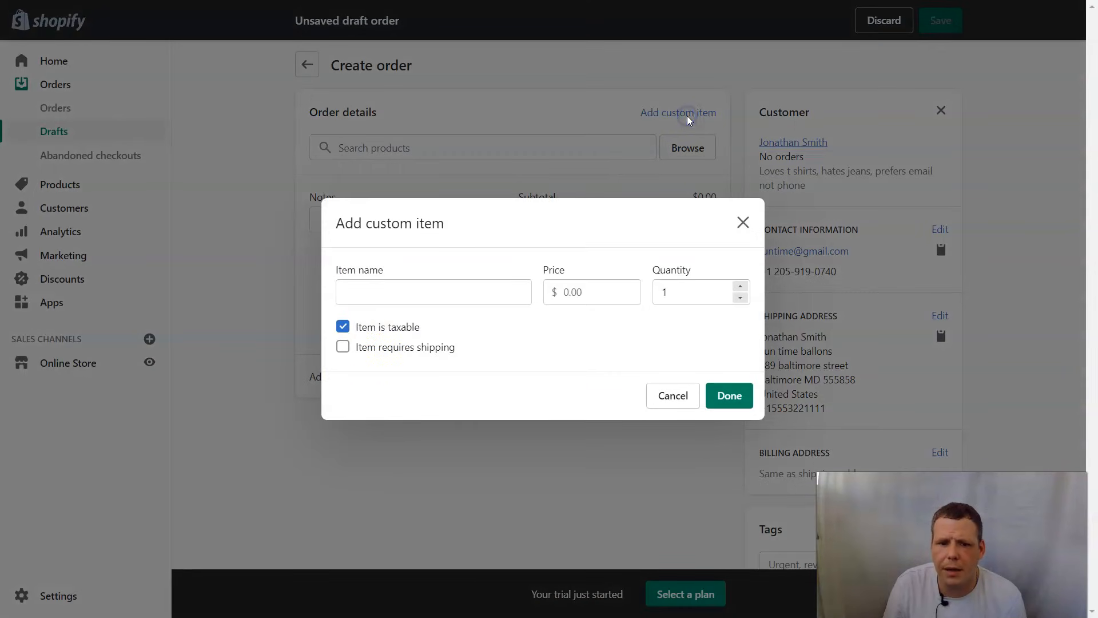
pyautogui.click(395, 295)
pyautogui.write('tshirt')
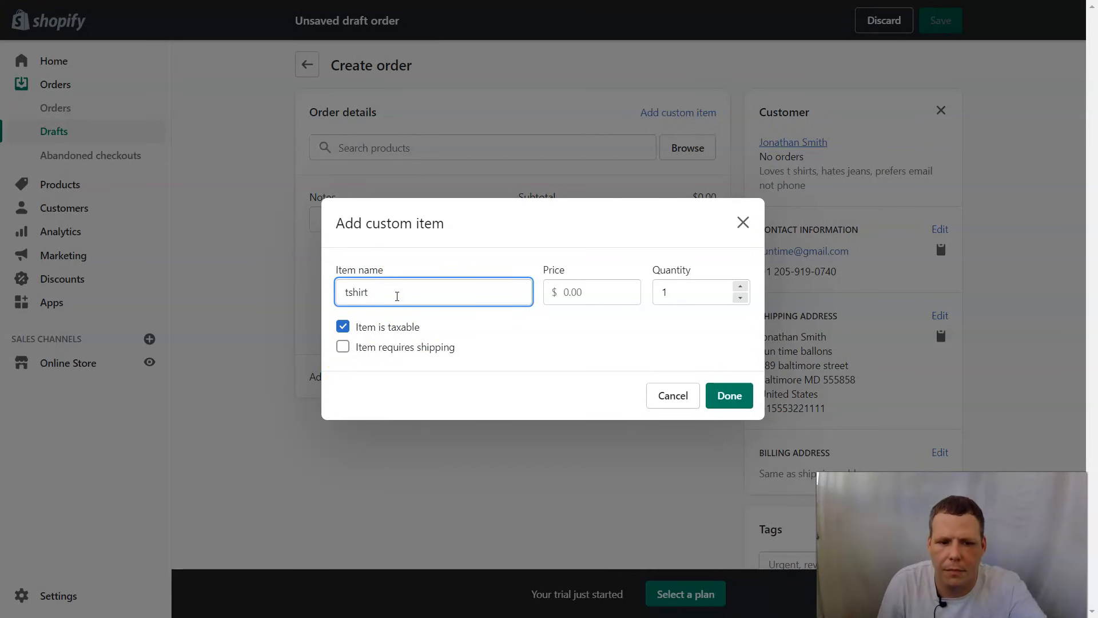
pyautogui.click(597, 288)
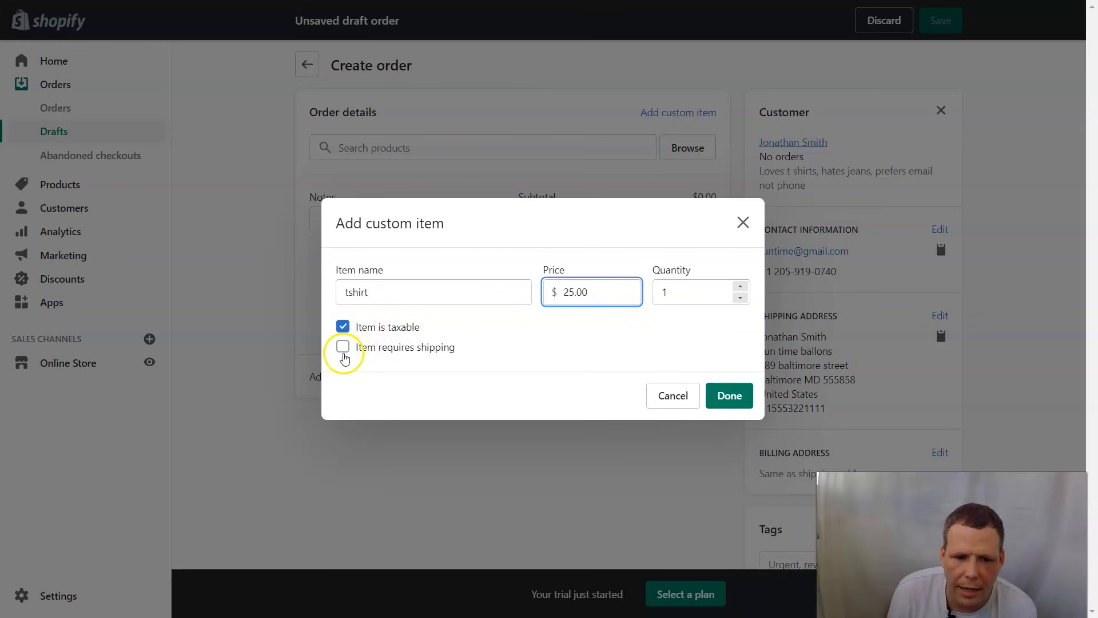
pyautogui.click(343, 347)
pyautogui.click(421, 357)
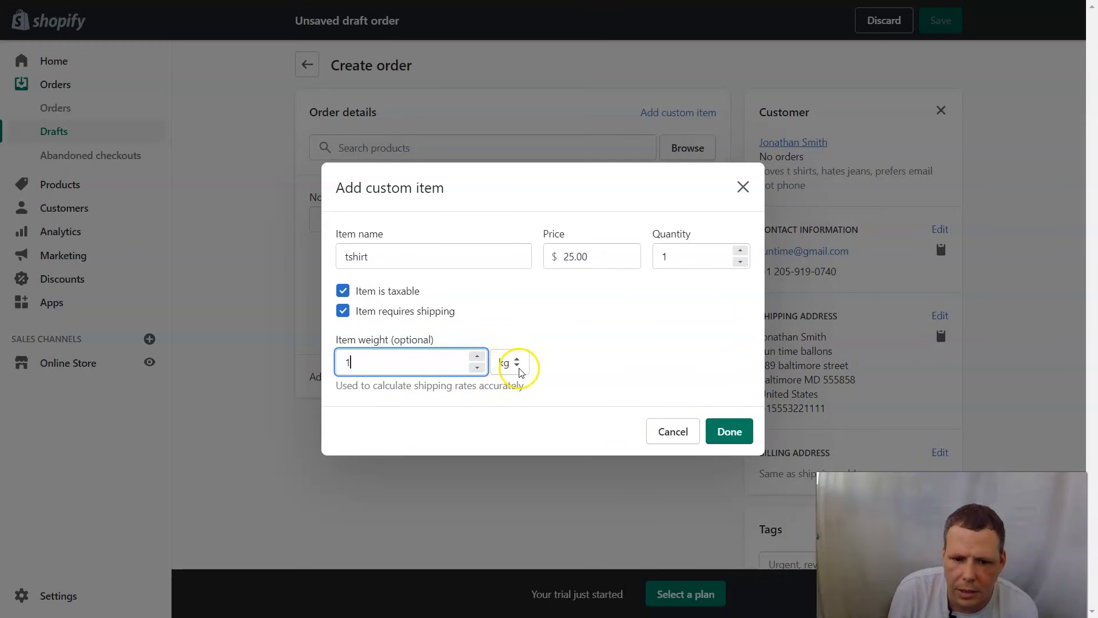
pyautogui.click(716, 436)
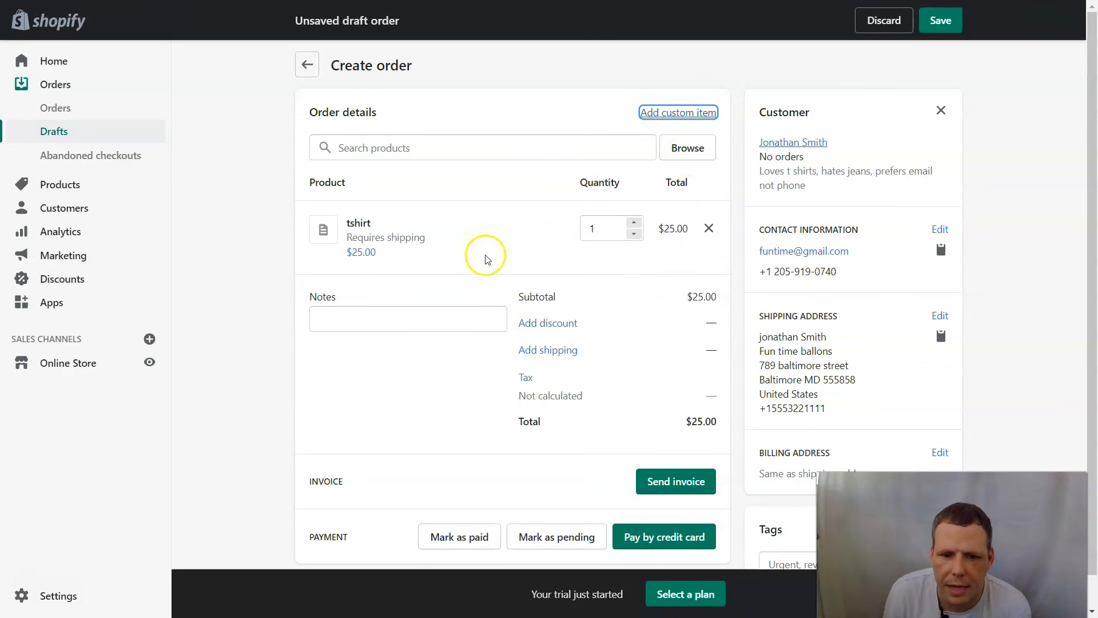
pyautogui.scroll(-1, 658, 389)
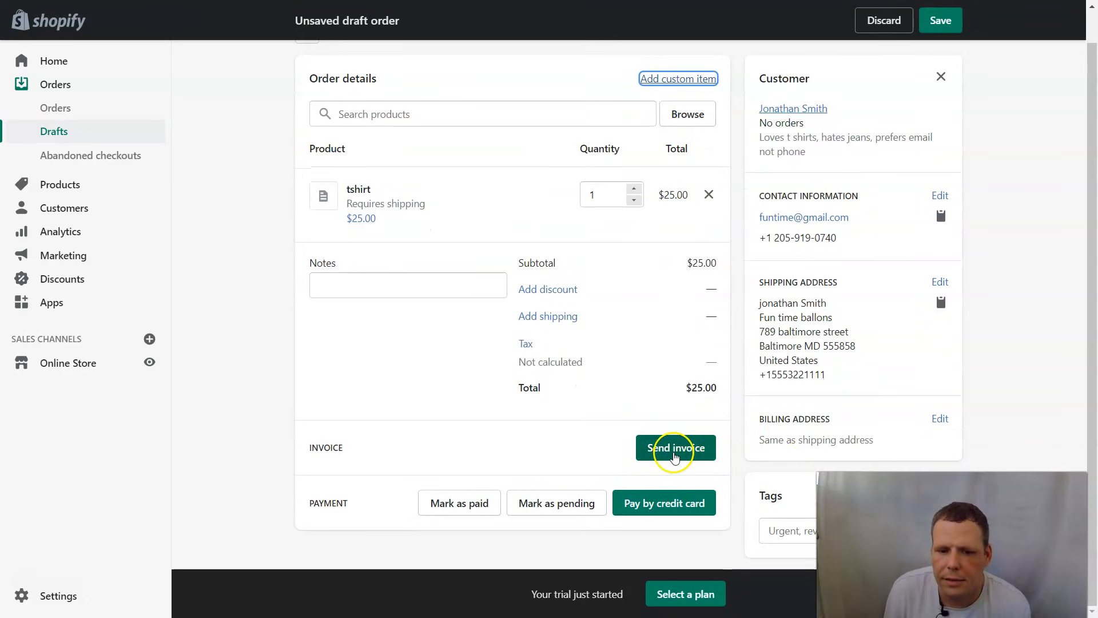
pyautogui.click(663, 447)
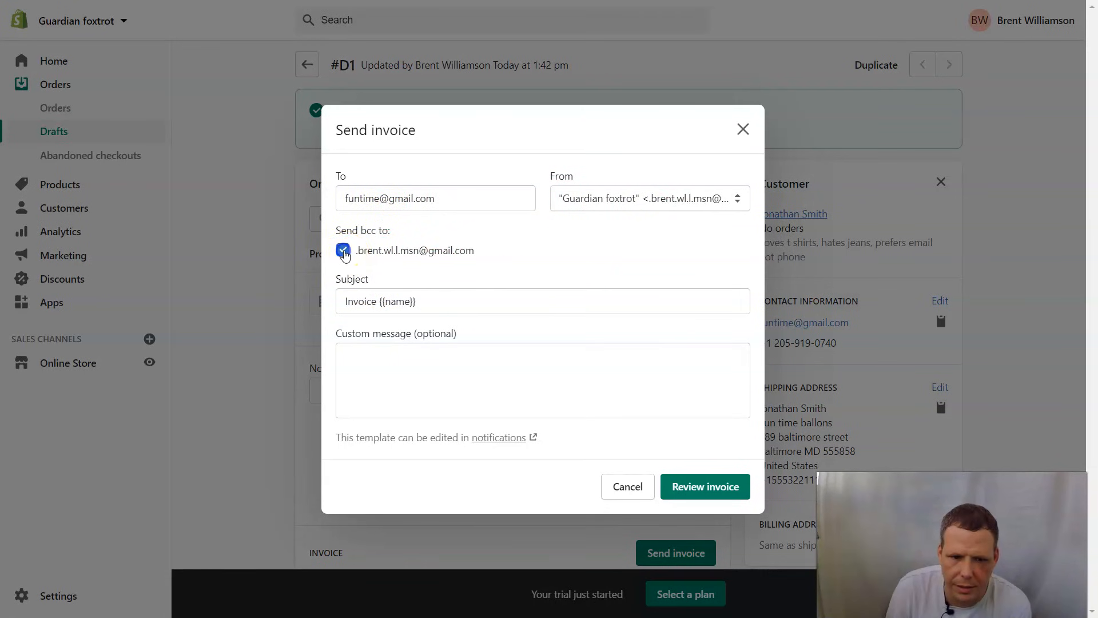
# - Add a custom invoice message, drop the bcc copy, attempt the review, then close the invoice unsent
pyautogui.click(406, 364)
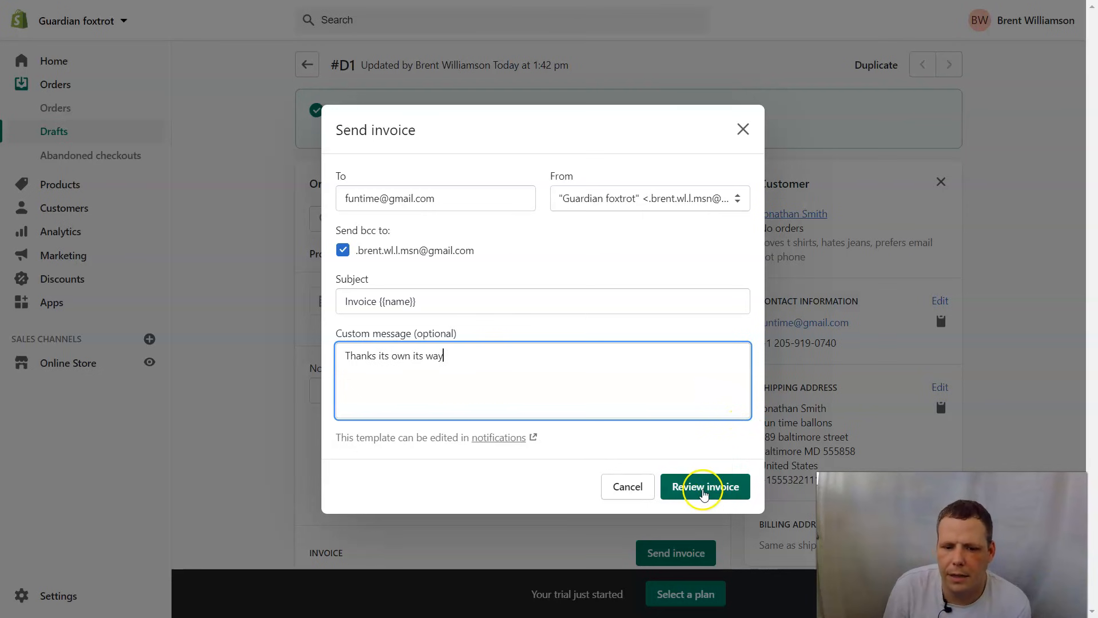
pyautogui.click(701, 495)
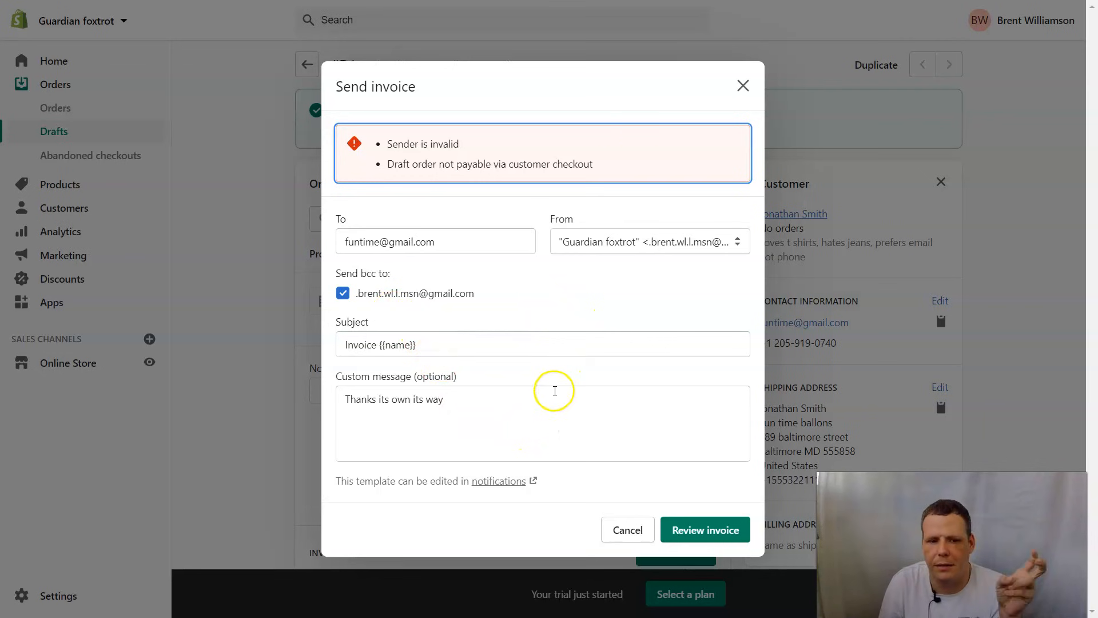
pyautogui.click(346, 292)
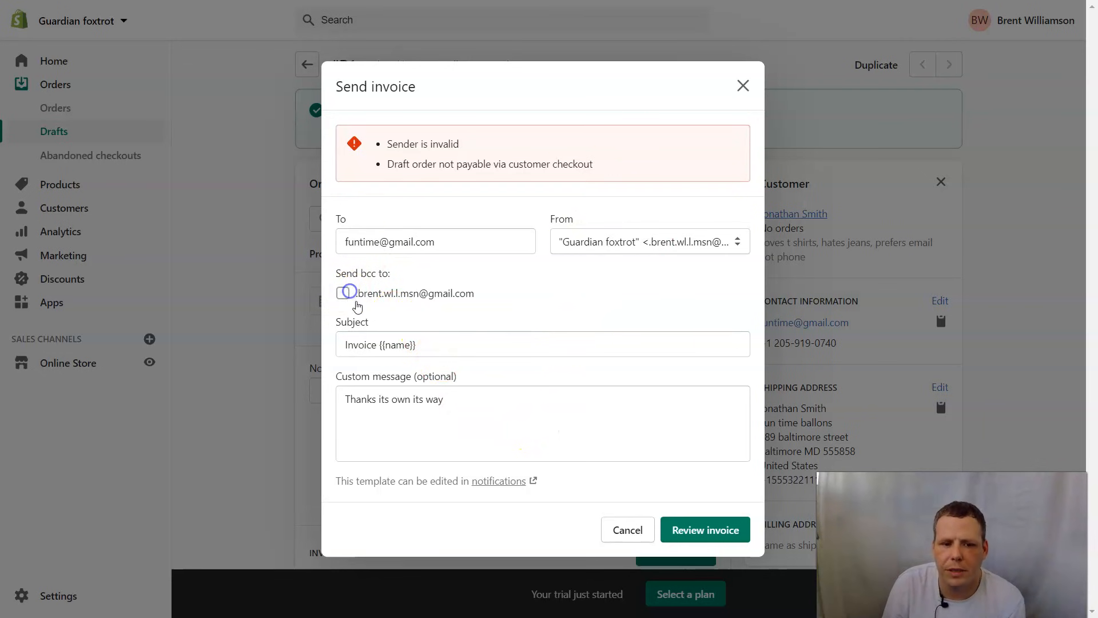
pyautogui.click(683, 530)
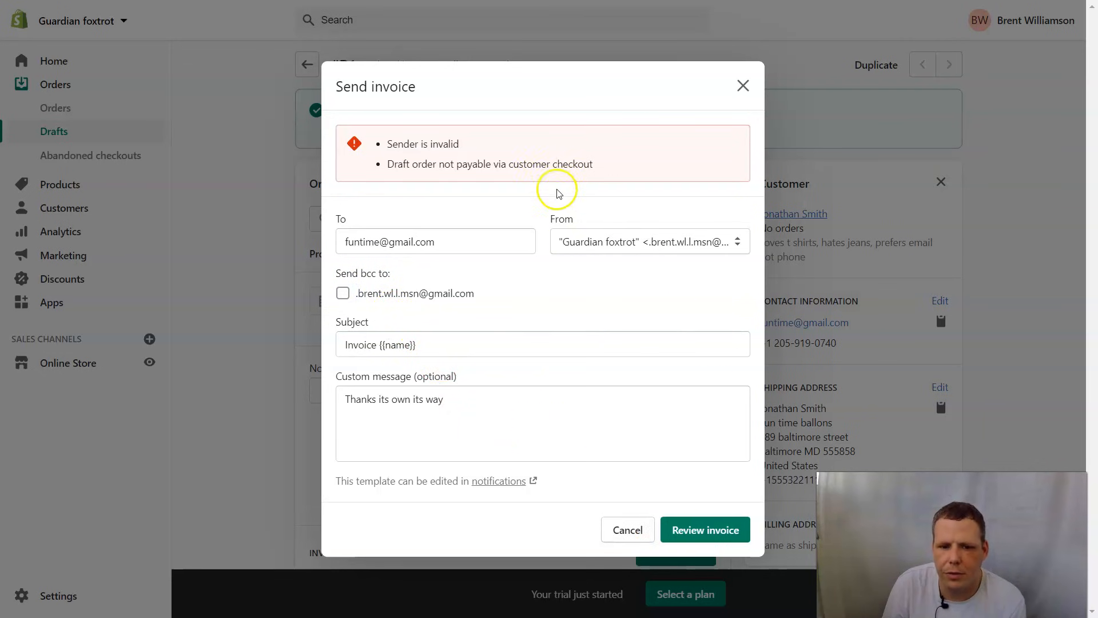
pyautogui.click(709, 531)
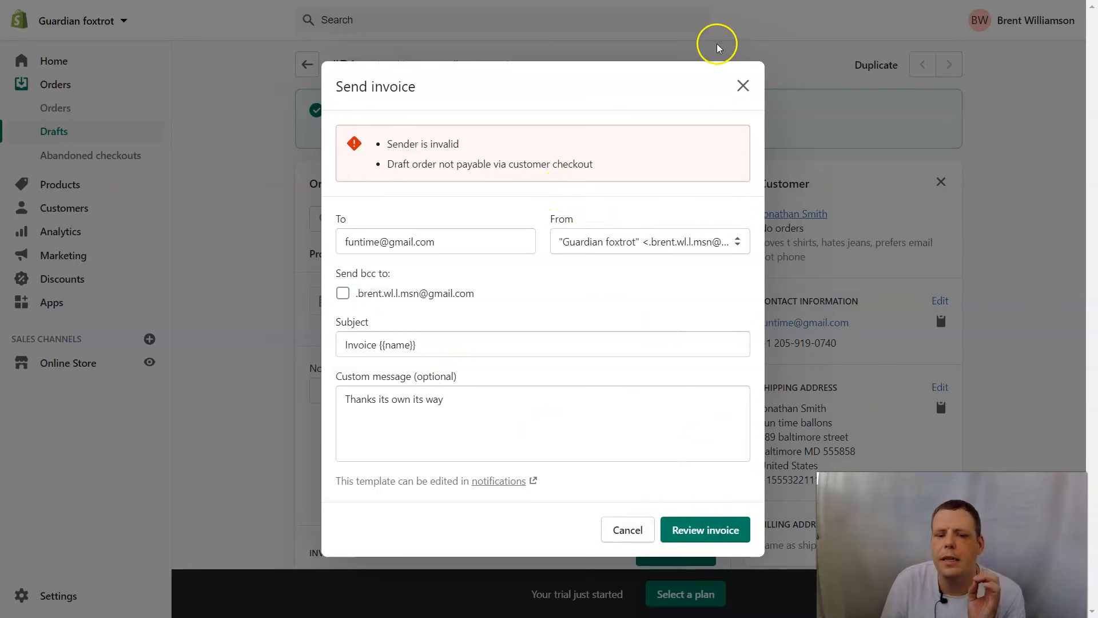
pyautogui.click(749, 88)
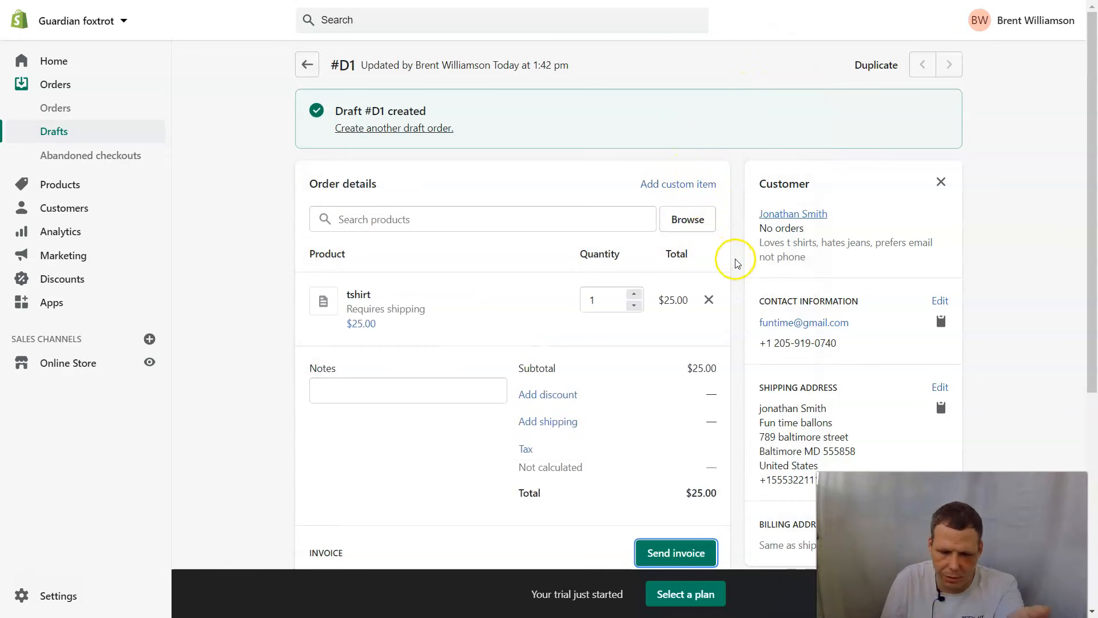
# - Mark draft order #D1 as payment pending and confirm Create order; a plan change is required first
pyautogui.scroll(-3, 703, 375)
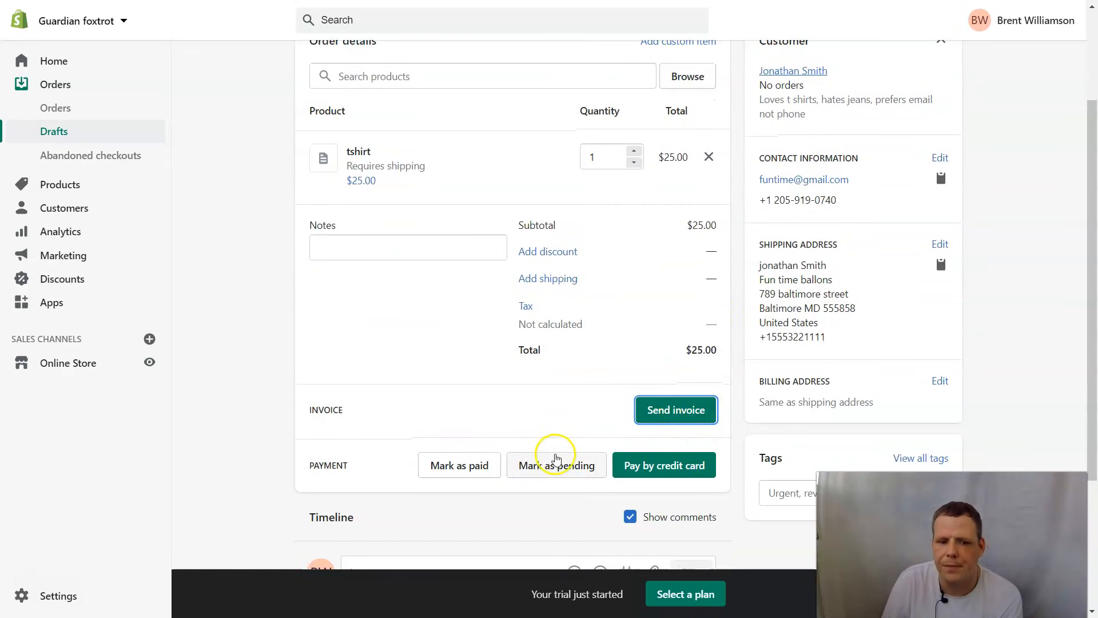
pyautogui.click(558, 469)
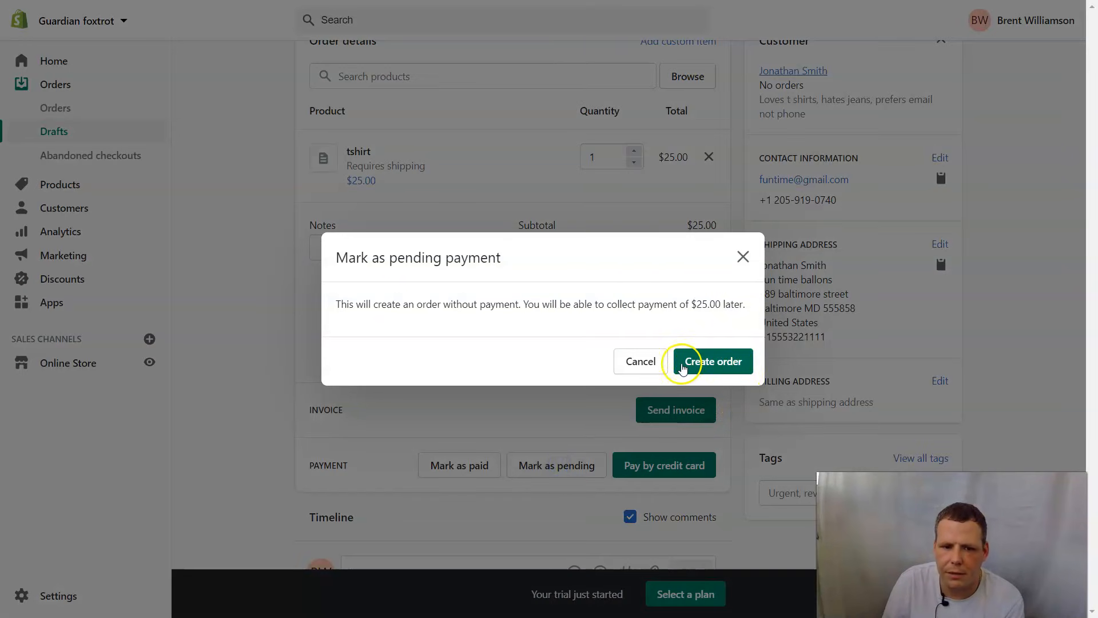
pyautogui.click(711, 367)
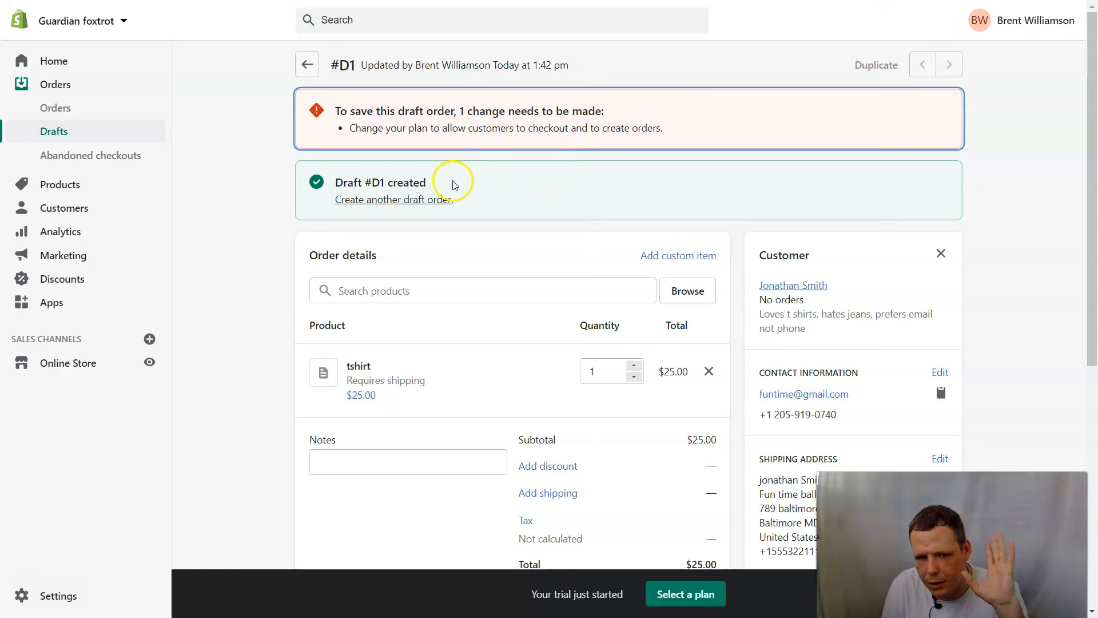
pyautogui.scroll(-7, 490, 181)
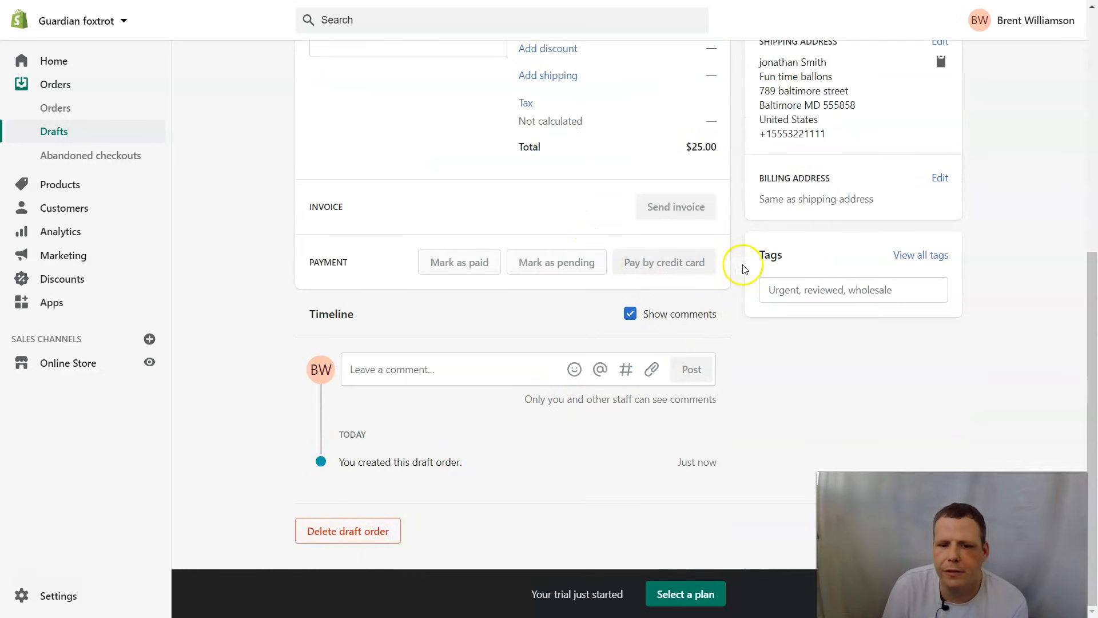
pyautogui.scroll(7, 740, 264)
# - Return to Drafts and cycle through the Open and invoice sent, Open, Invoice sent, Completed and All filters
pyautogui.click(307, 66)
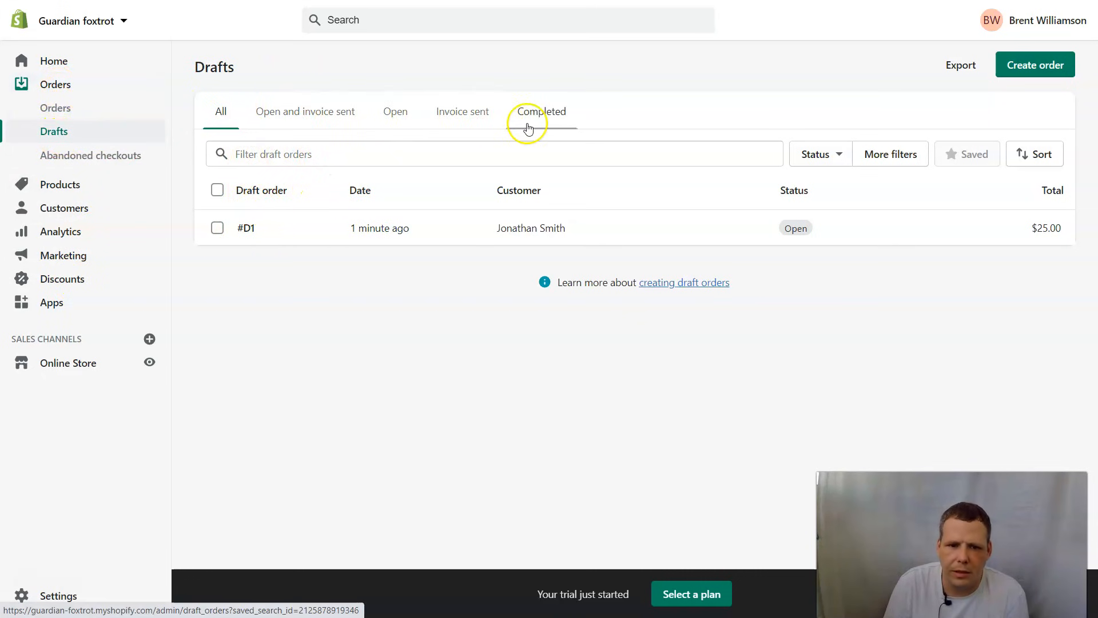
pyautogui.click(343, 109)
pyautogui.click(393, 111)
pyautogui.click(450, 109)
pyautogui.click(528, 113)
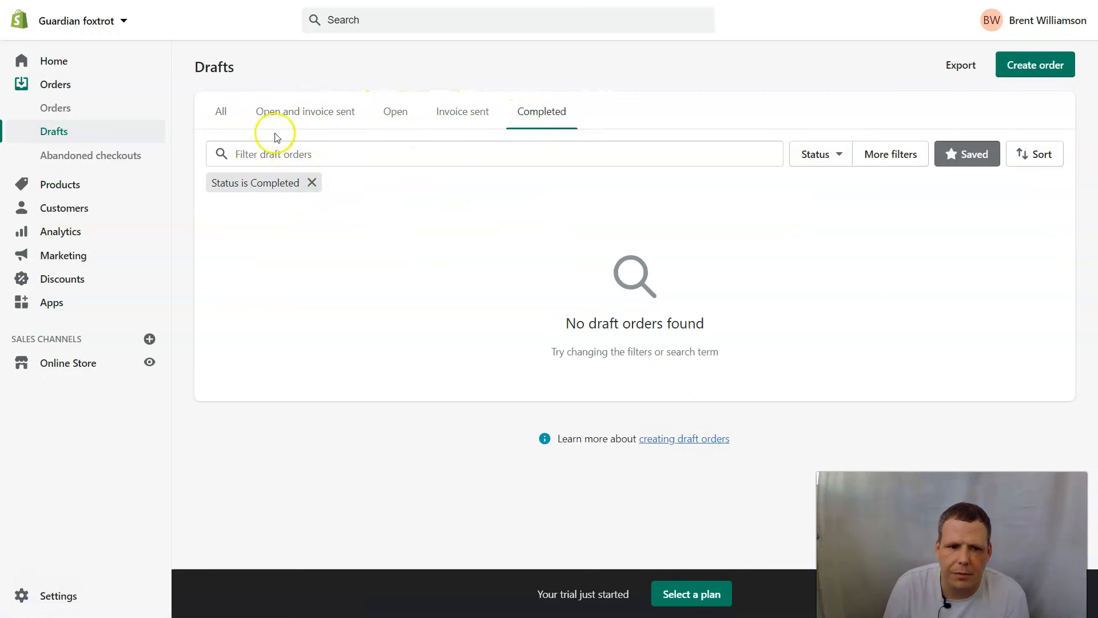
pyautogui.click(219, 109)
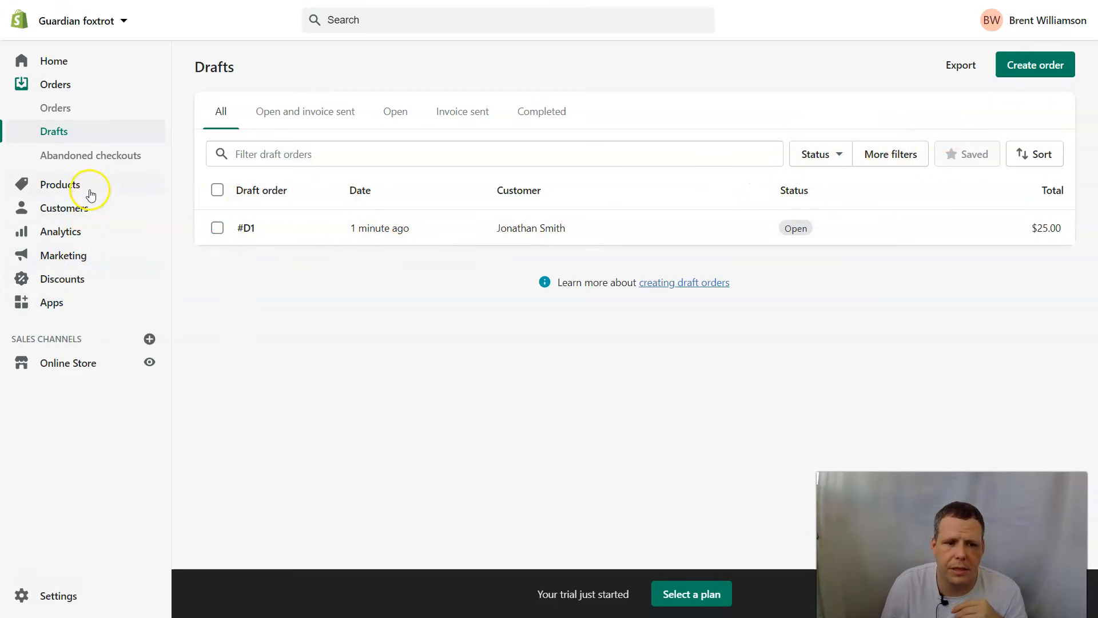
# - View the customer list, then review the Analytics overview showing $0.00 sales, 0 sessions and 0 orders
pyautogui.click(78, 207)
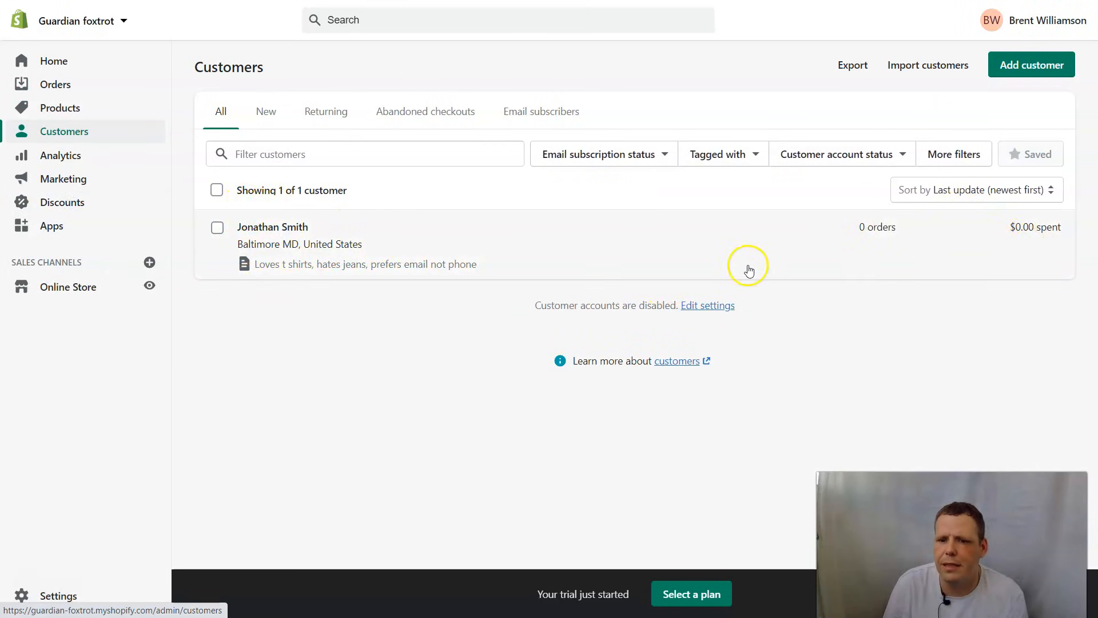
pyautogui.click(88, 164)
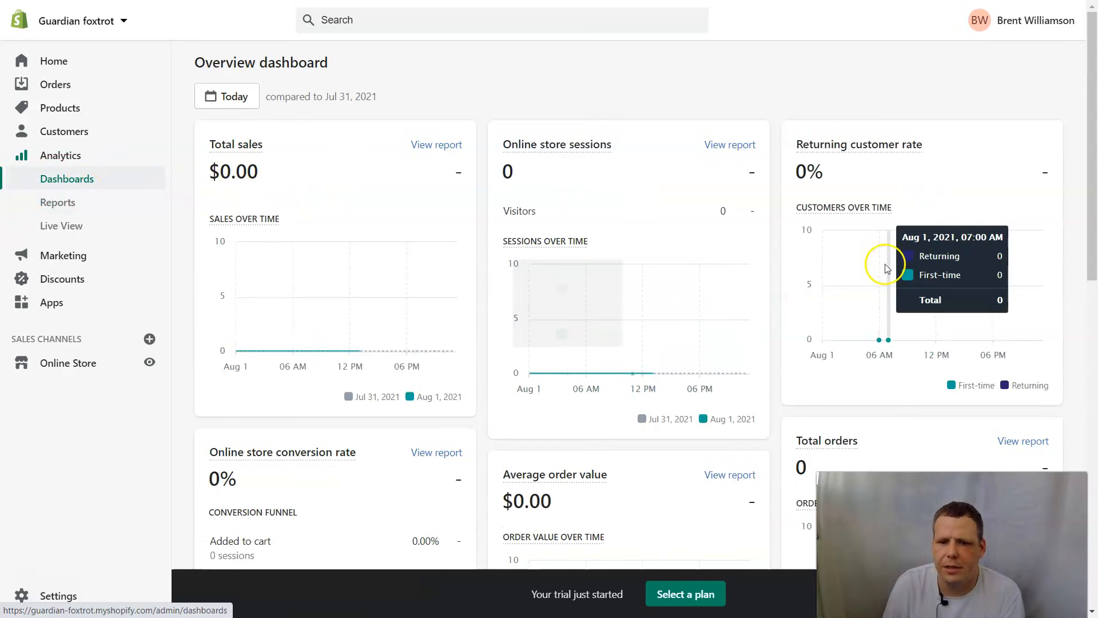
pyautogui.scroll(-4, 728, 363)
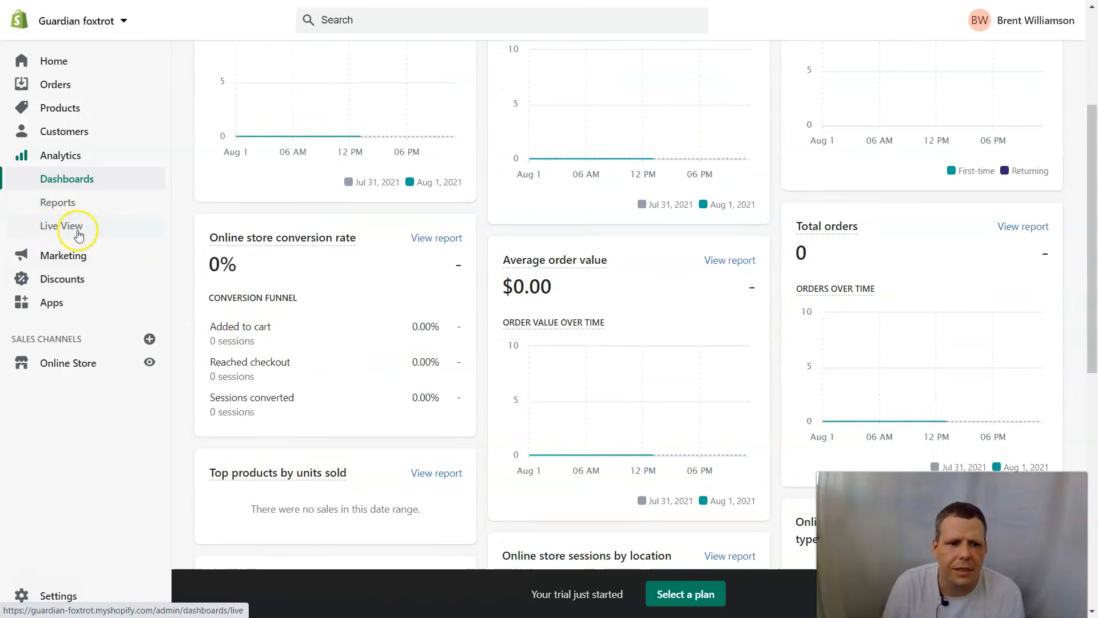
pyautogui.scroll(-11, 689, 352)
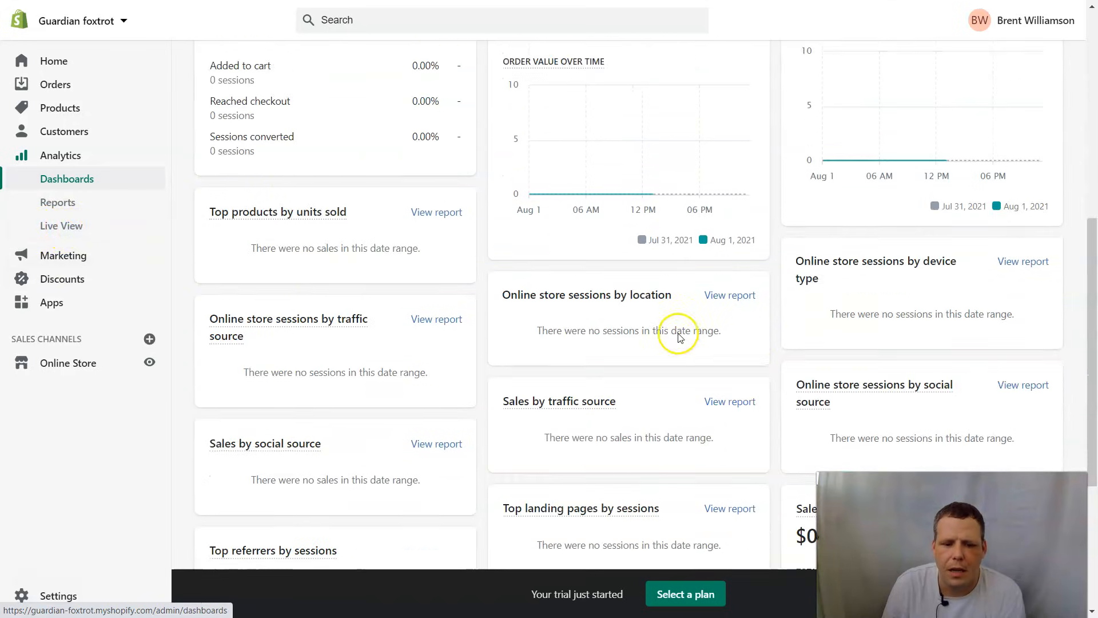
pyautogui.scroll(12, 678, 317)
pyautogui.scroll(3, 672, 303)
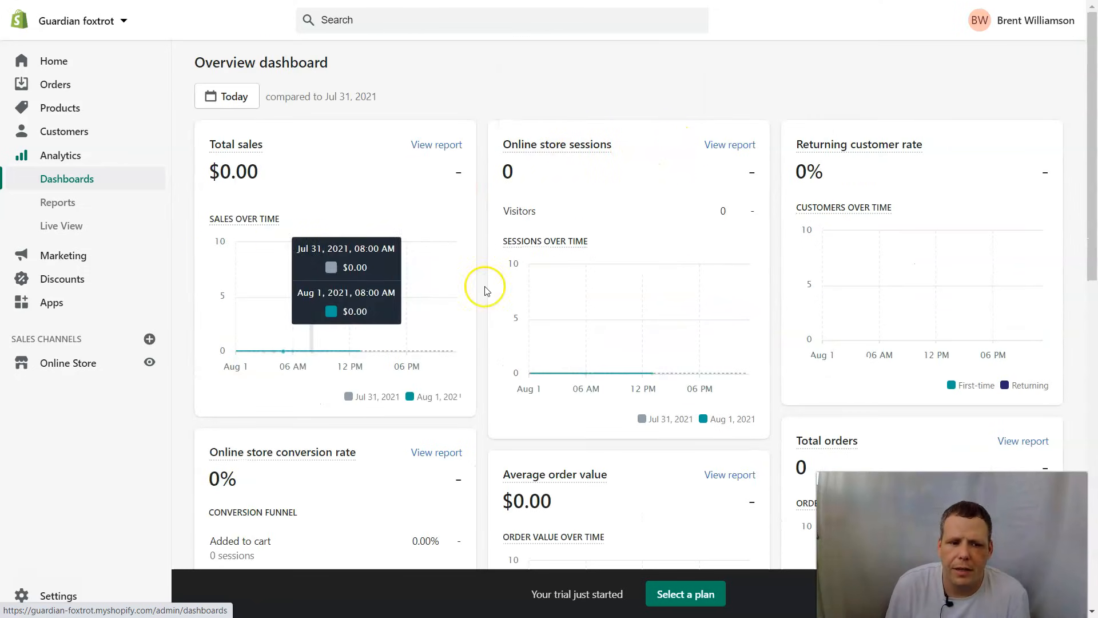
pyautogui.moveTo(613, 284)
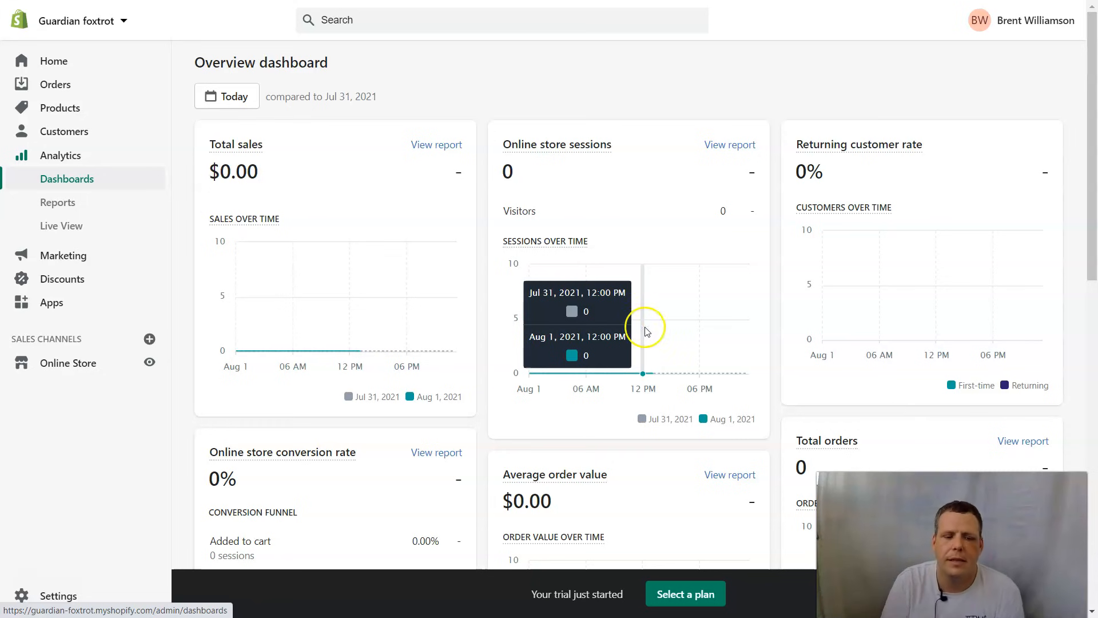
# - Go to the Discounts page, which has no discount codes yet
pyautogui.click(87, 285)
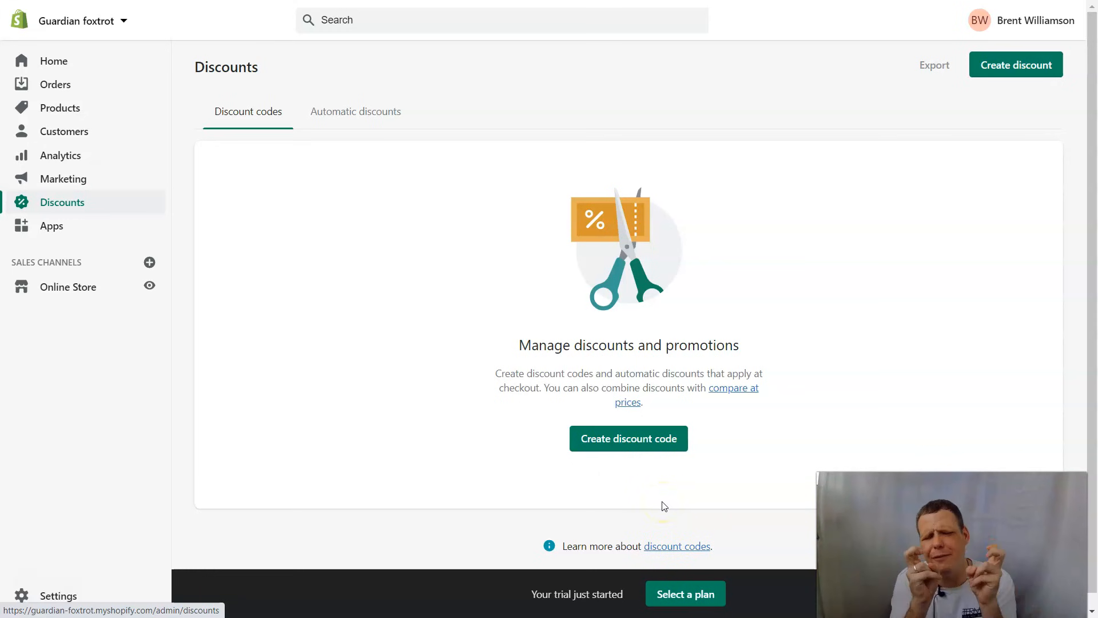
# - Create a new discount code, try several generated codes, then replace them with 'spc 4 u'
pyautogui.click(628, 438)
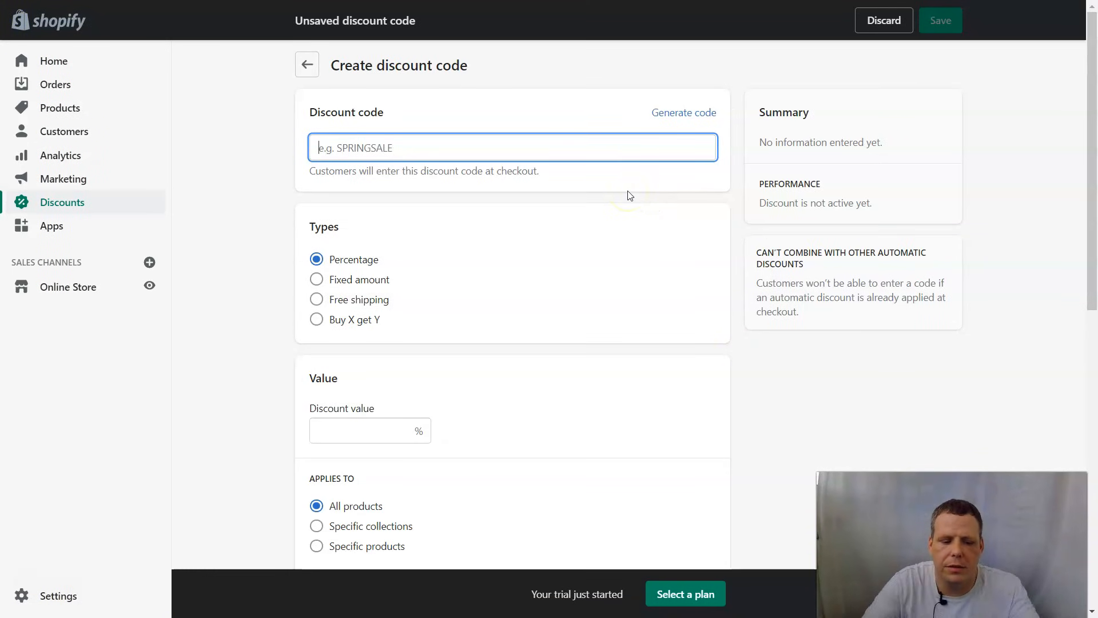
pyautogui.write('Spc 4 U')
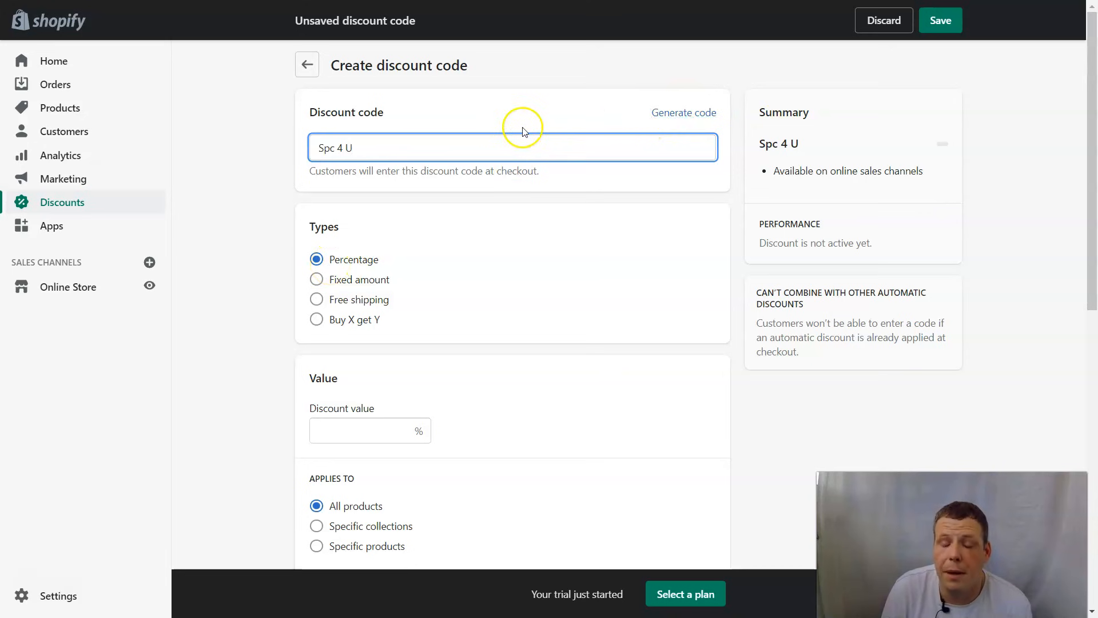
pyautogui.click(404, 183)
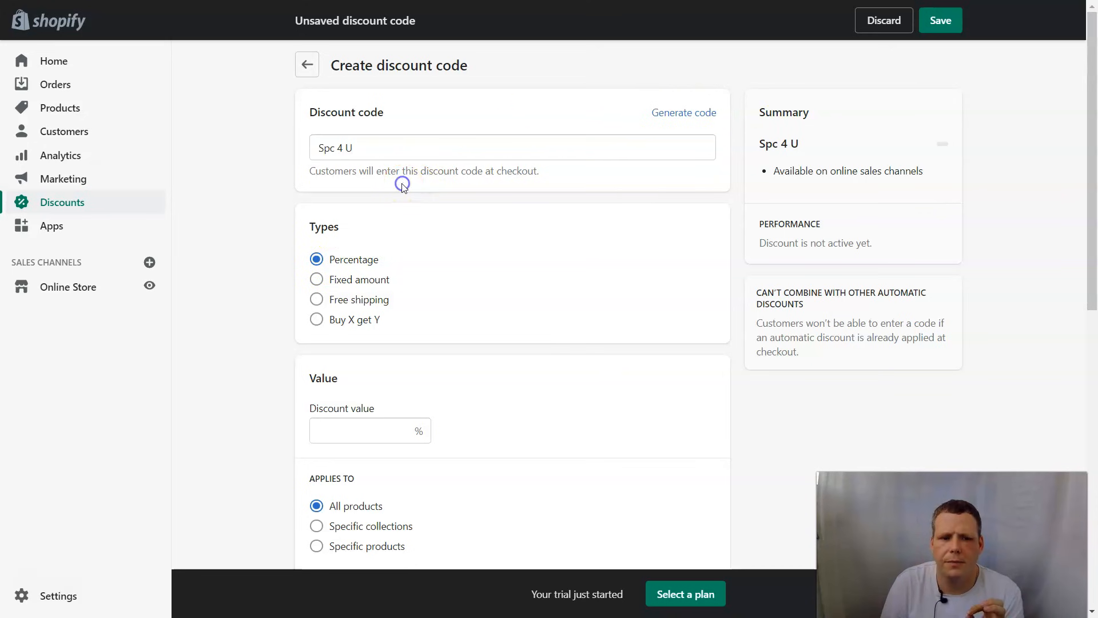
pyautogui.click(659, 112)
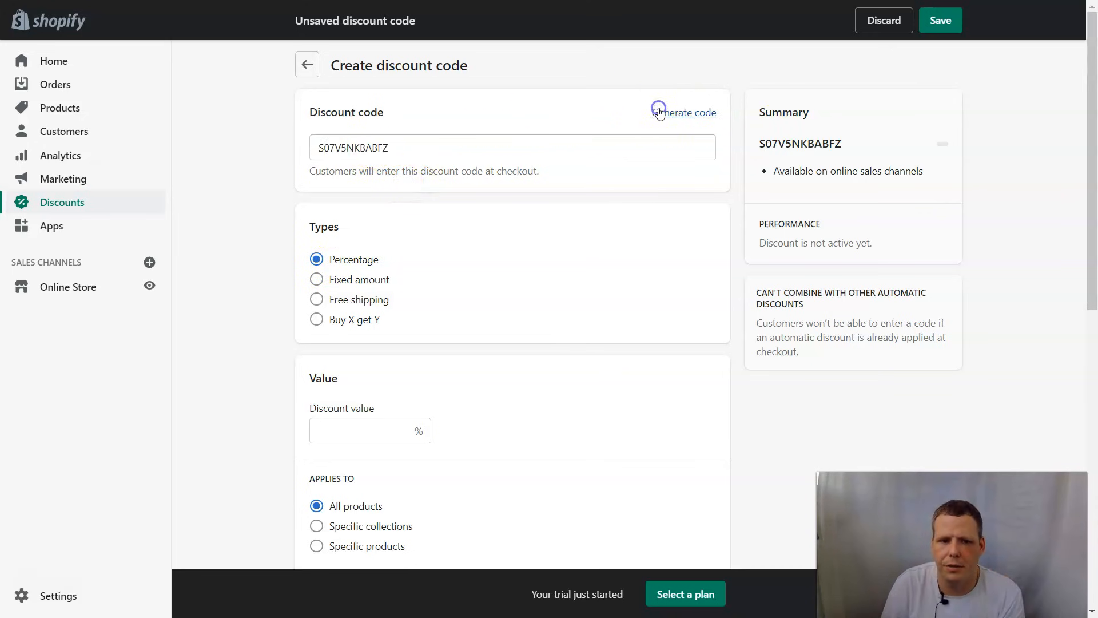
pyautogui.click(699, 114)
pyautogui.click(700, 114)
pyautogui.click(699, 114)
pyautogui.click(700, 113)
pyautogui.click(700, 113)
pyautogui.moveTo(498, 147); pyautogui.dragTo(179, 147)
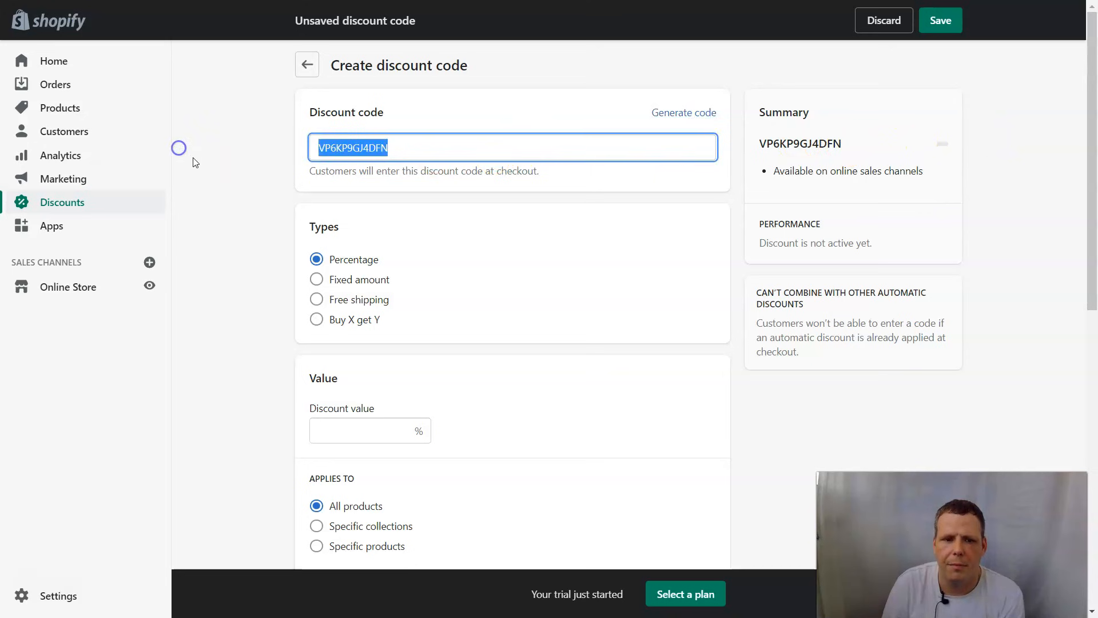
pyautogui.press('BackSpace')
pyautogui.write('spc 4 u')
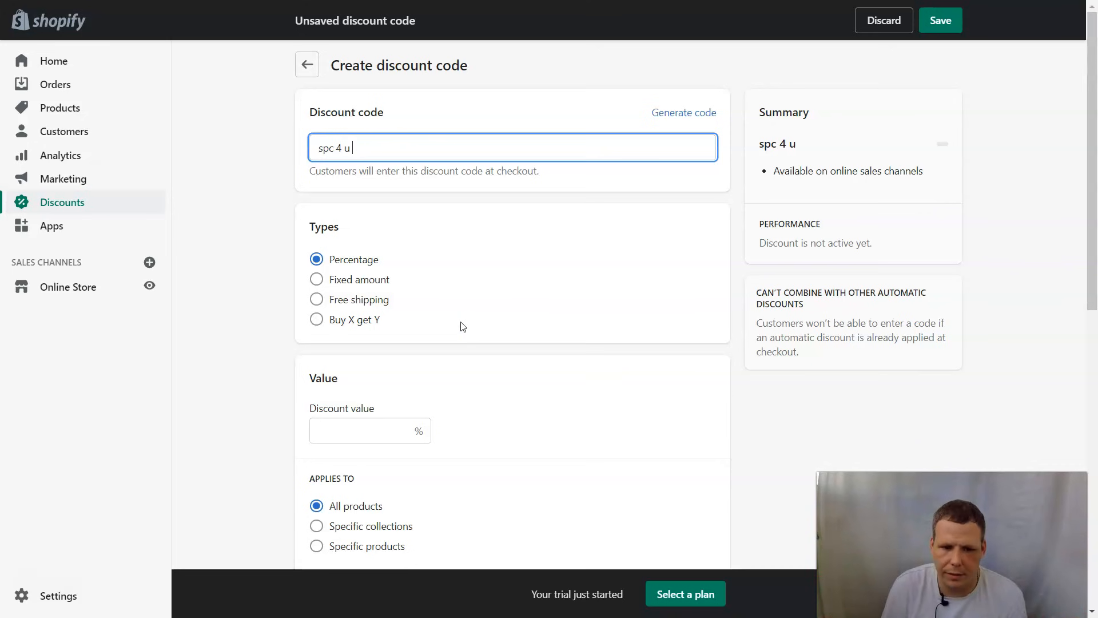
# - Make the discount a Fixed amount with a value of $50.00
pyautogui.click(316, 280)
pyautogui.click(318, 260)
pyautogui.scroll(-1, 483, 314)
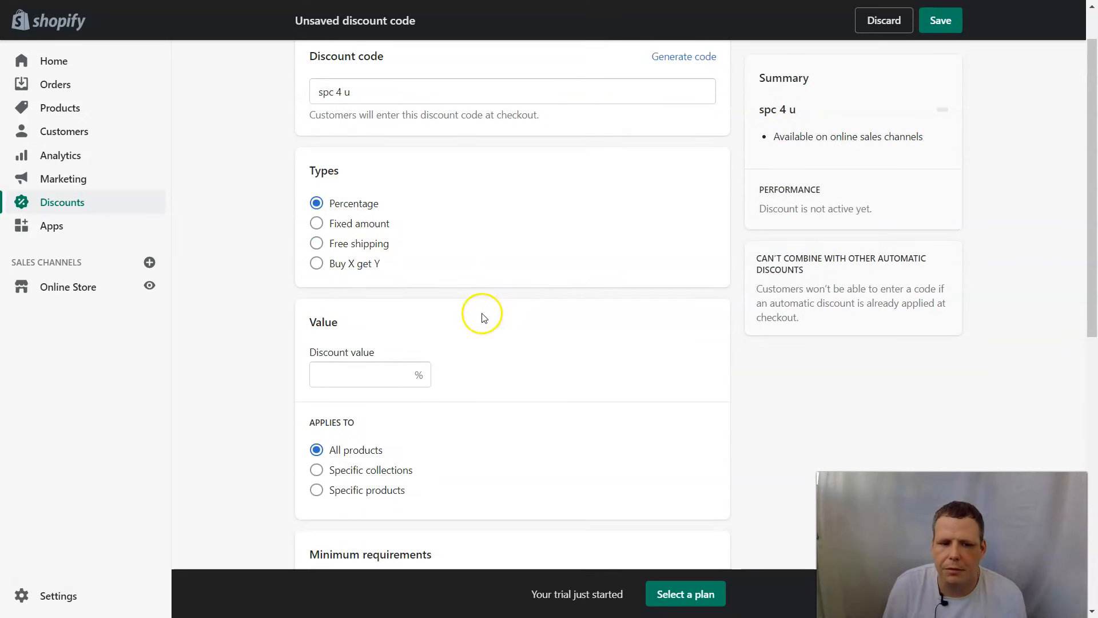
pyautogui.click(381, 359)
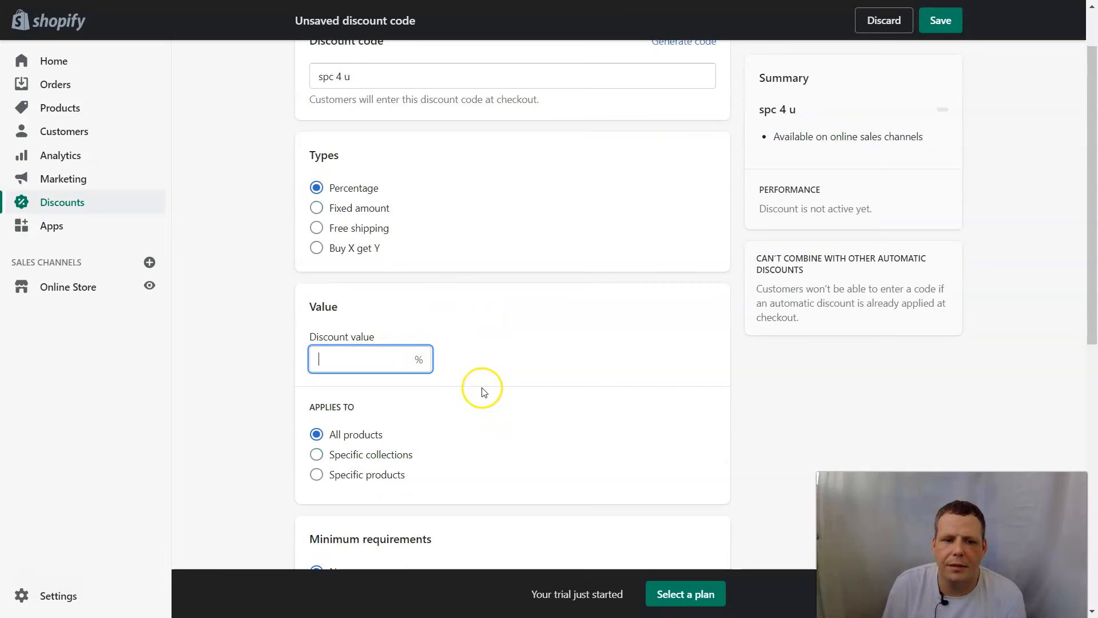
pyautogui.write('5')
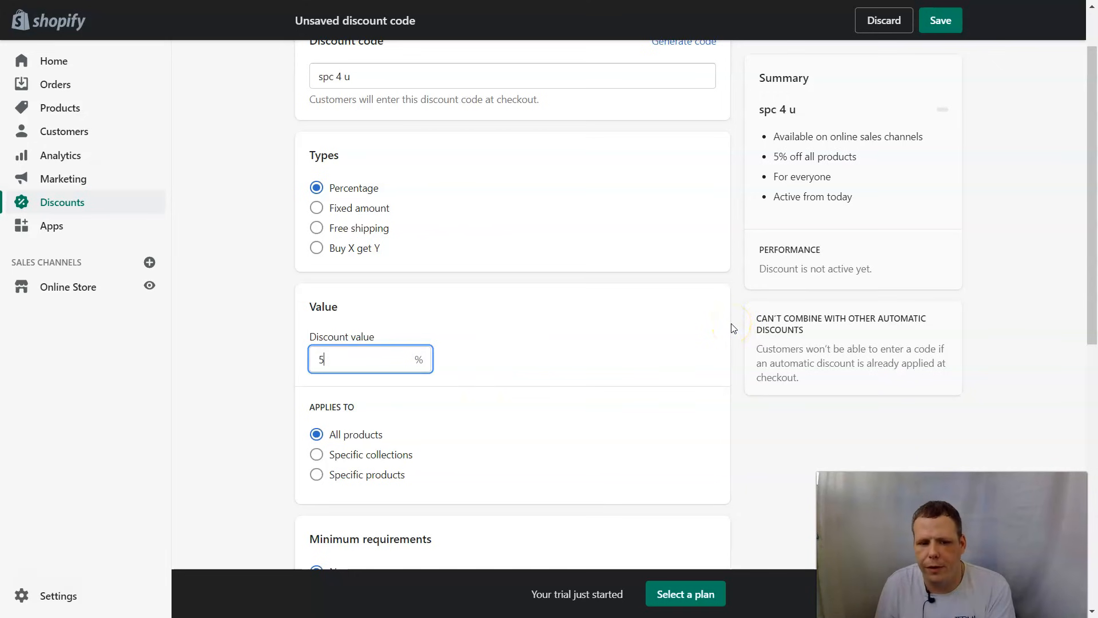
pyautogui.scroll(1, 692, 315)
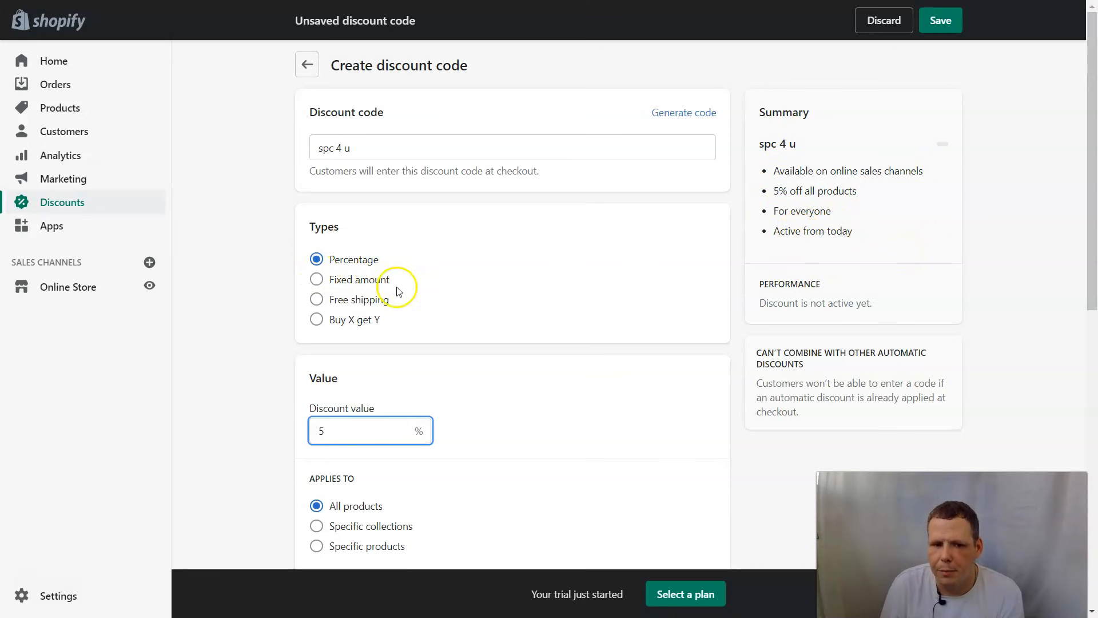
pyautogui.click(324, 283)
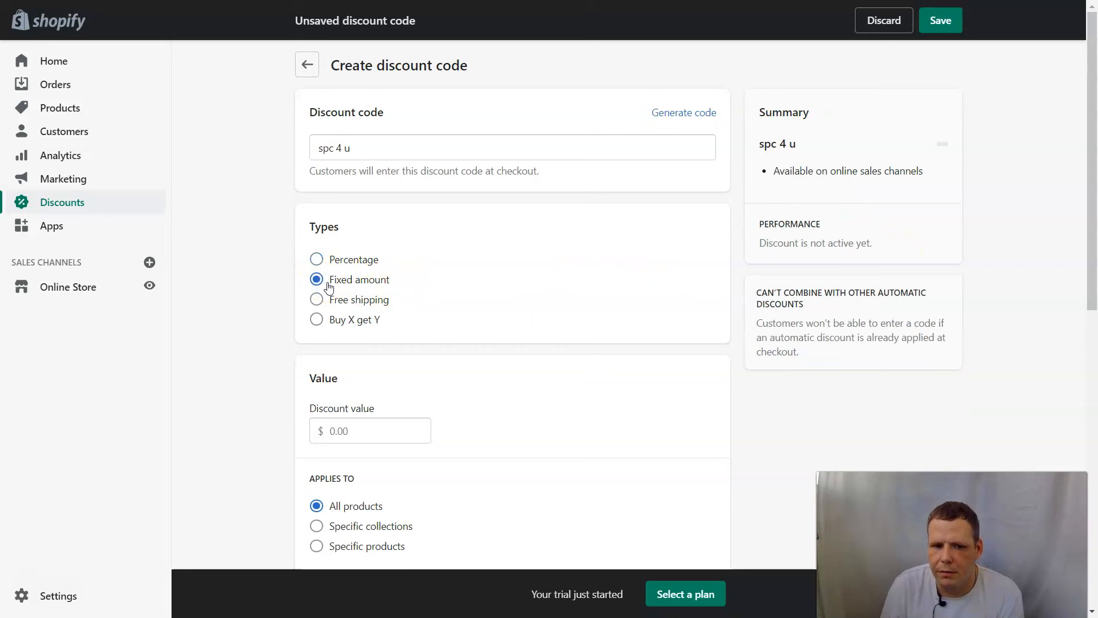
pyautogui.click(371, 414)
pyautogui.write('5')
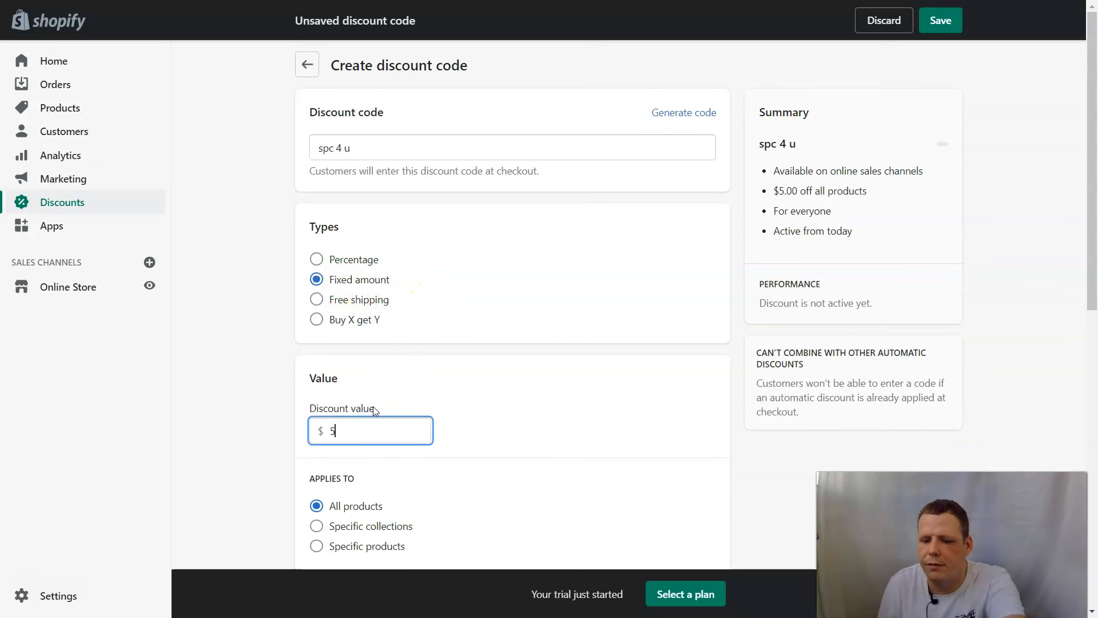
pyautogui.write('00')
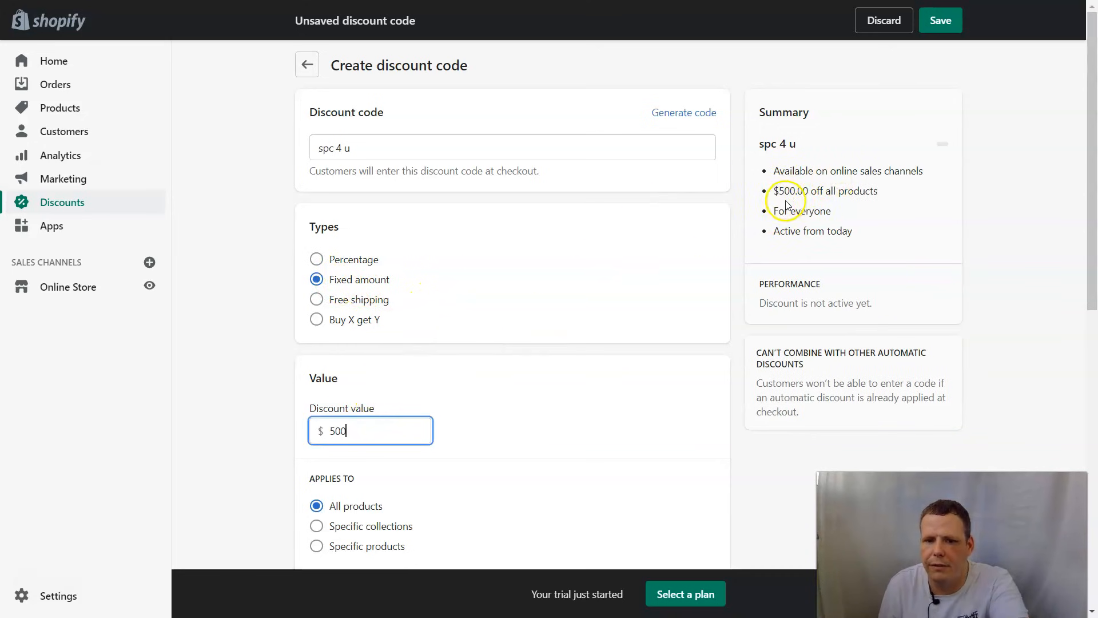
pyautogui.press('BackSpace')
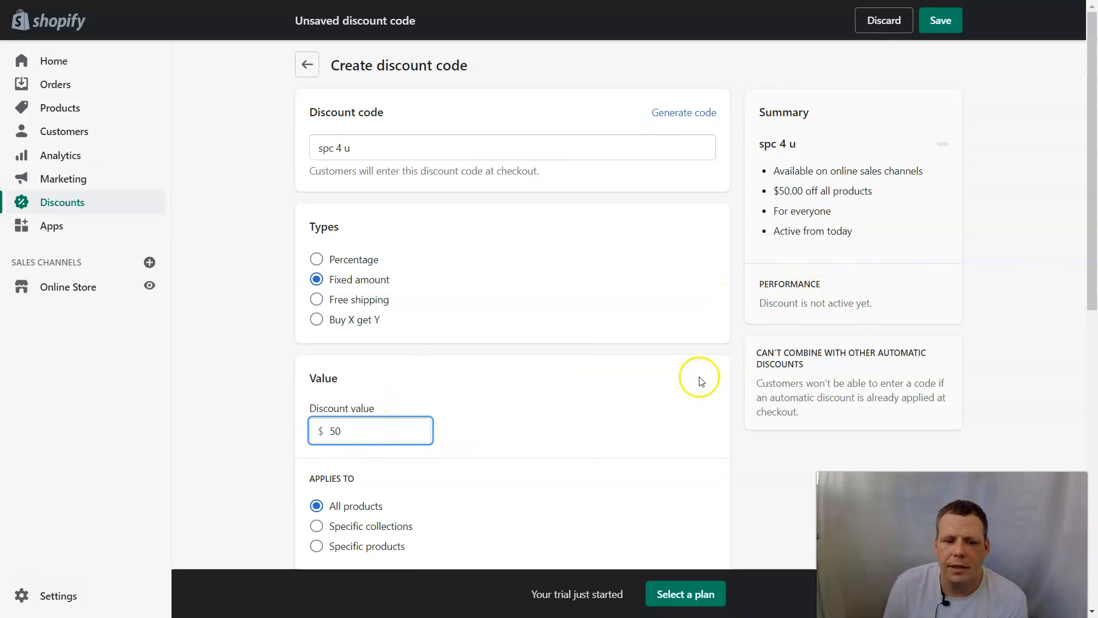
# - Set Applies to Specific products instead of Specific collections
pyautogui.scroll(-3, 579, 351)
pyautogui.click(340, 387)
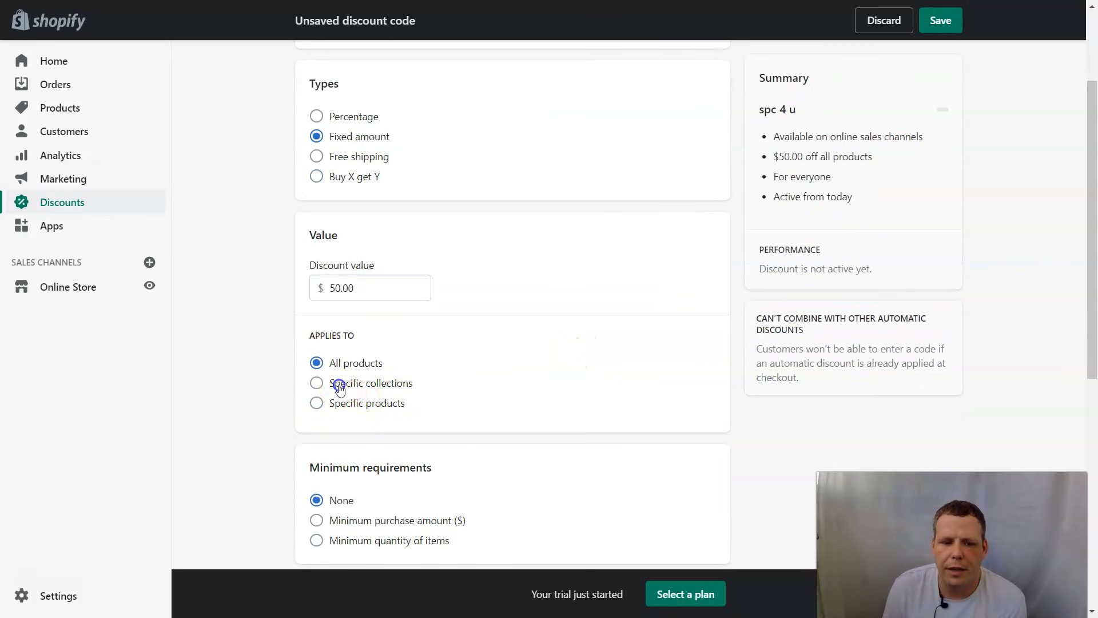
pyautogui.click(427, 435)
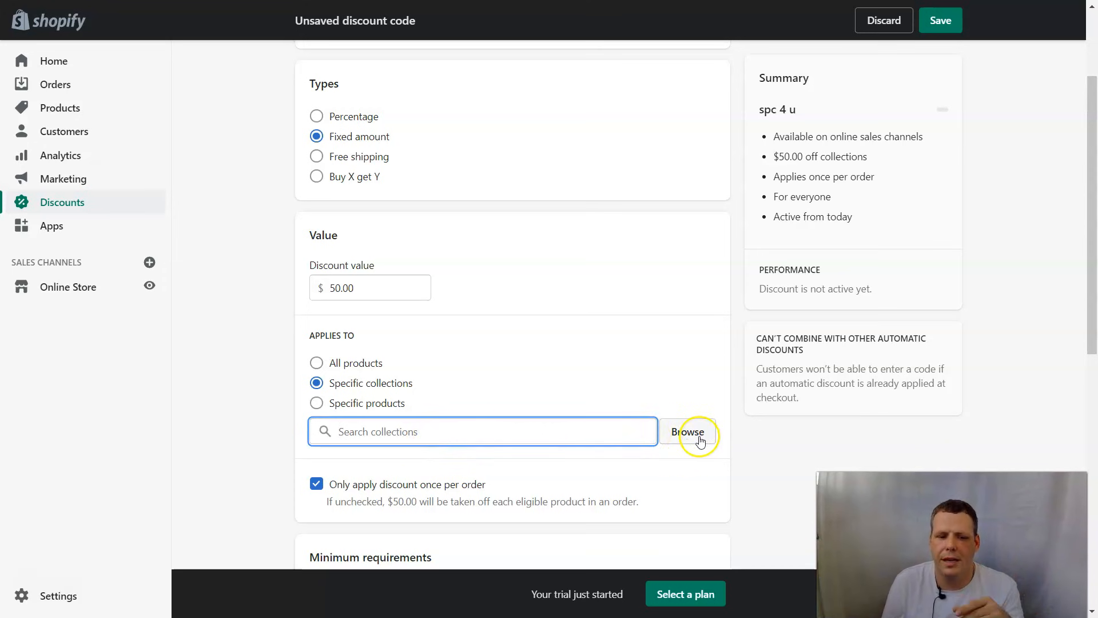
pyautogui.click(355, 409)
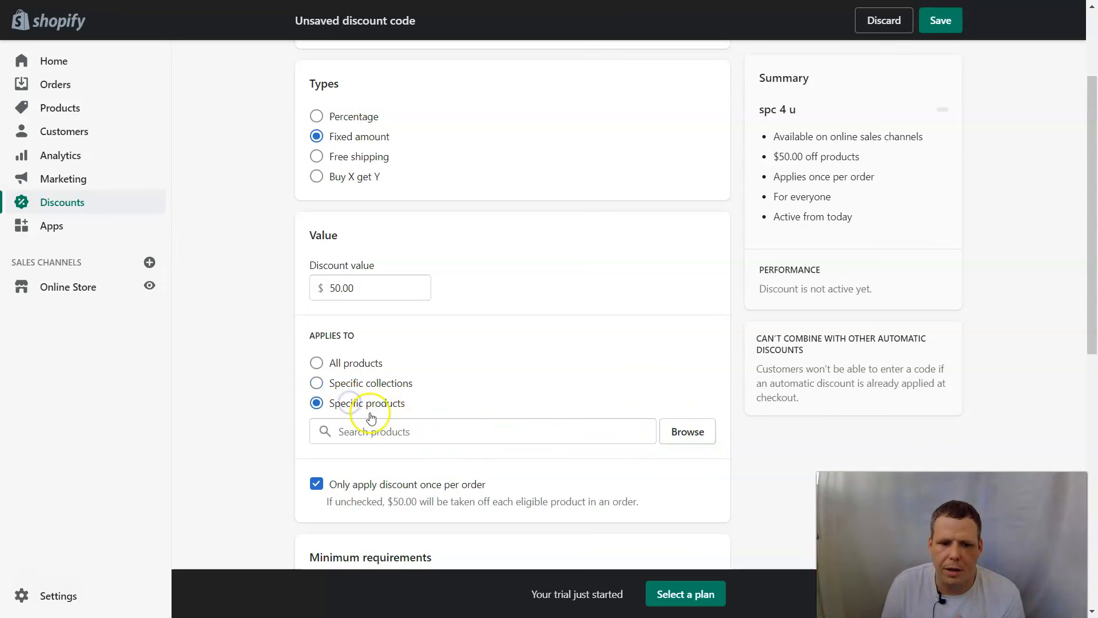
# - Browse the products and add the T shirt, so the summary reads '$50.00 off T shirt'
pyautogui.click(692, 438)
pyautogui.click(340, 334)
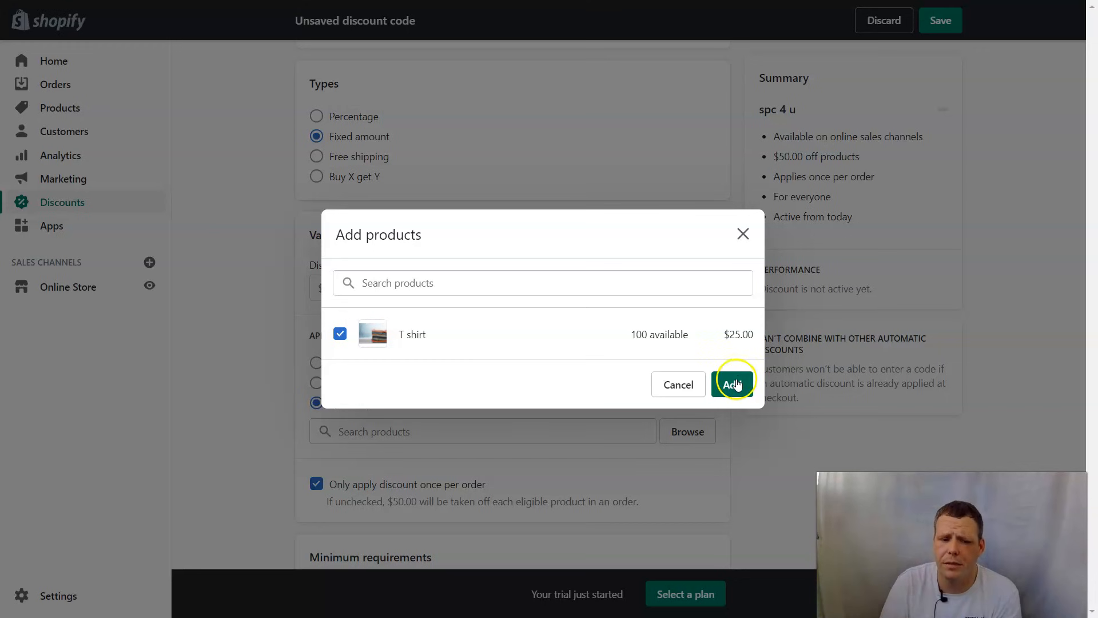
pyautogui.click(734, 384)
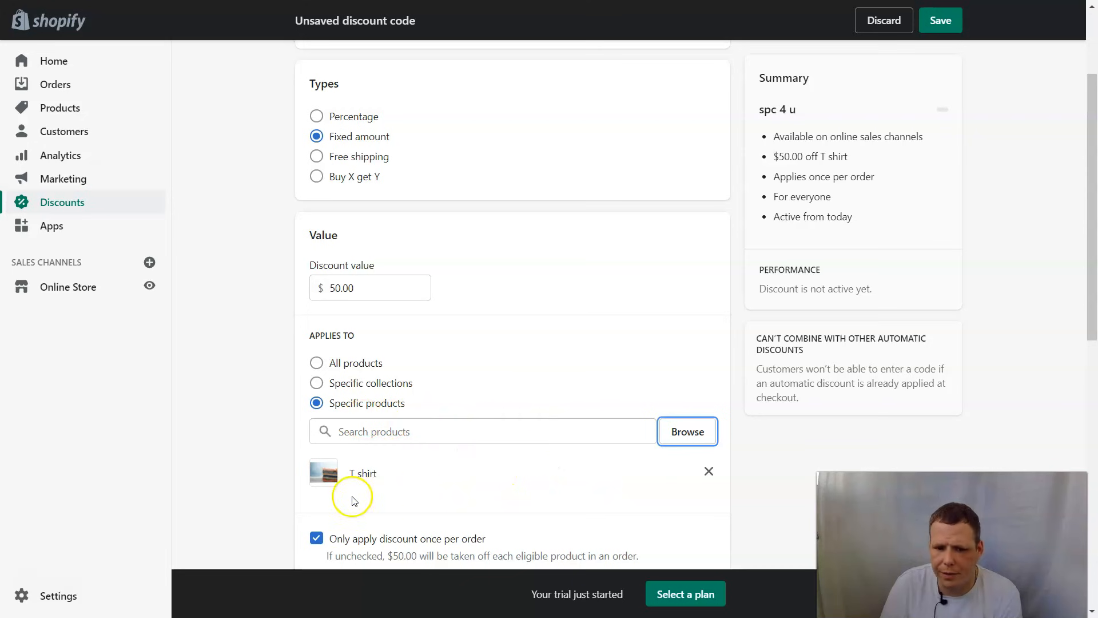
pyautogui.scroll(-2, 687, 361)
pyautogui.scroll(2, 687, 362)
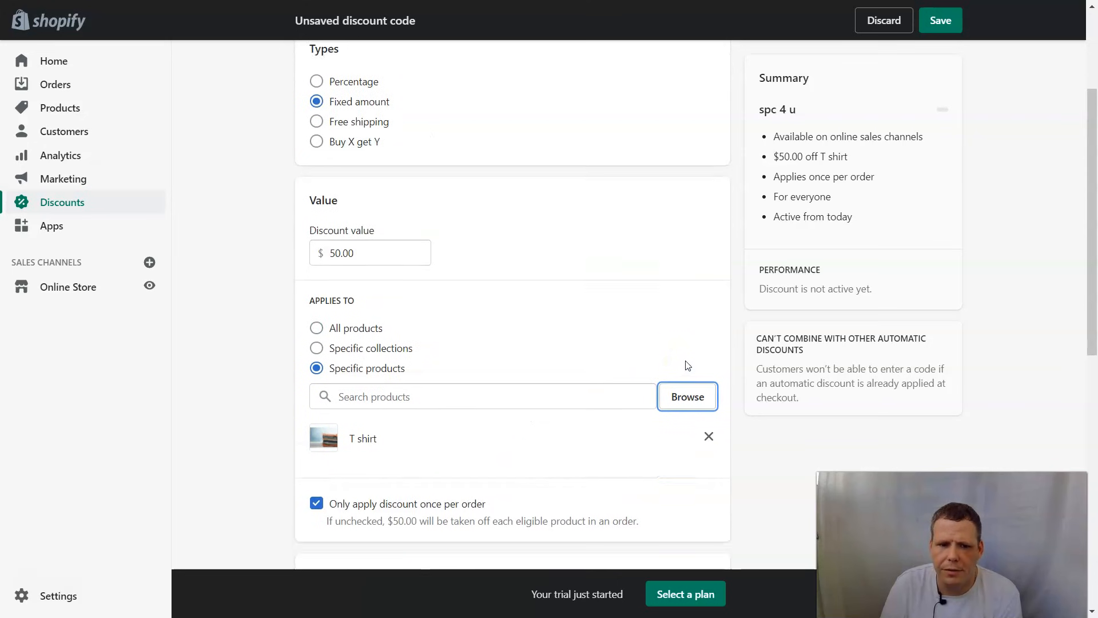
# - Change the discount value to $5.00, keeping 'Only apply discount once per order' enabled
pyautogui.click(340, 288)
pyautogui.press('BackSpace')
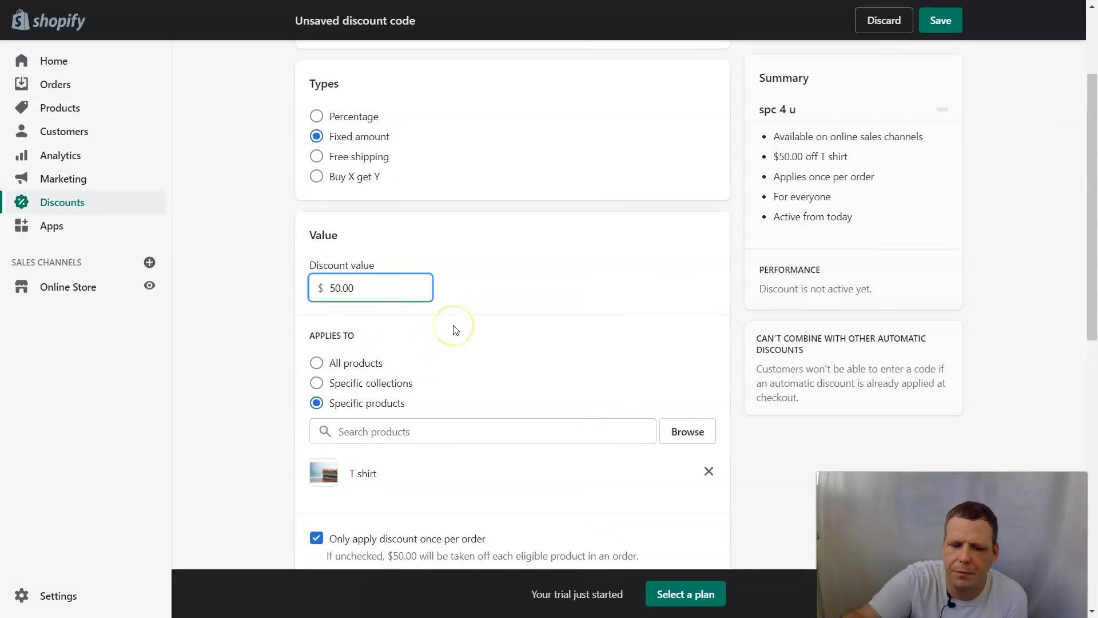
pyautogui.scroll(-2, 456, 330)
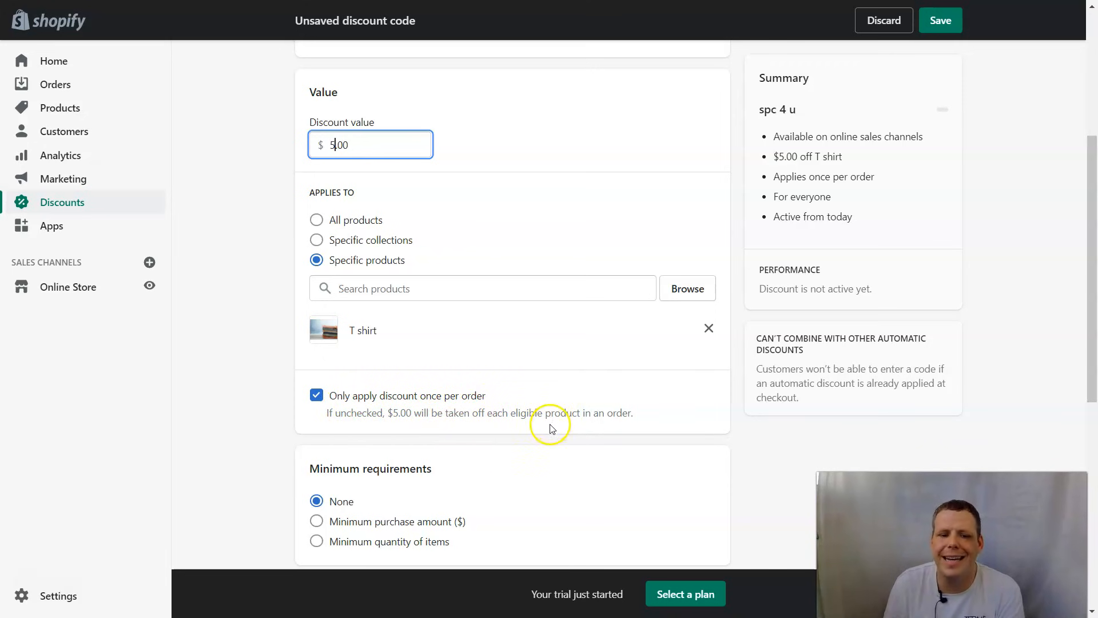
pyautogui.click(317, 396)
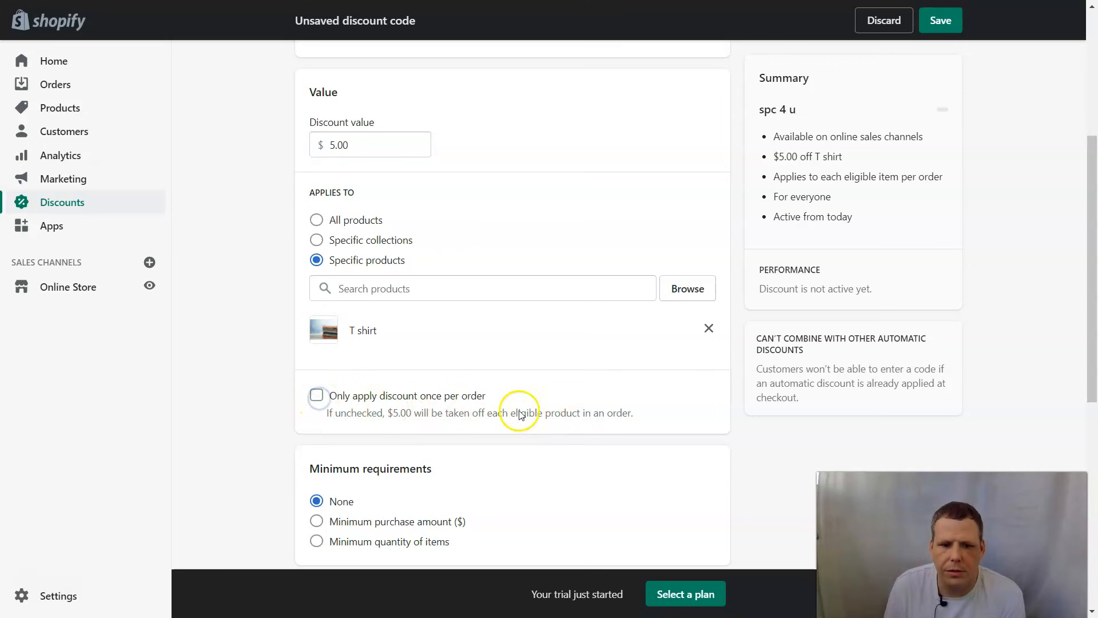
pyautogui.click(318, 395)
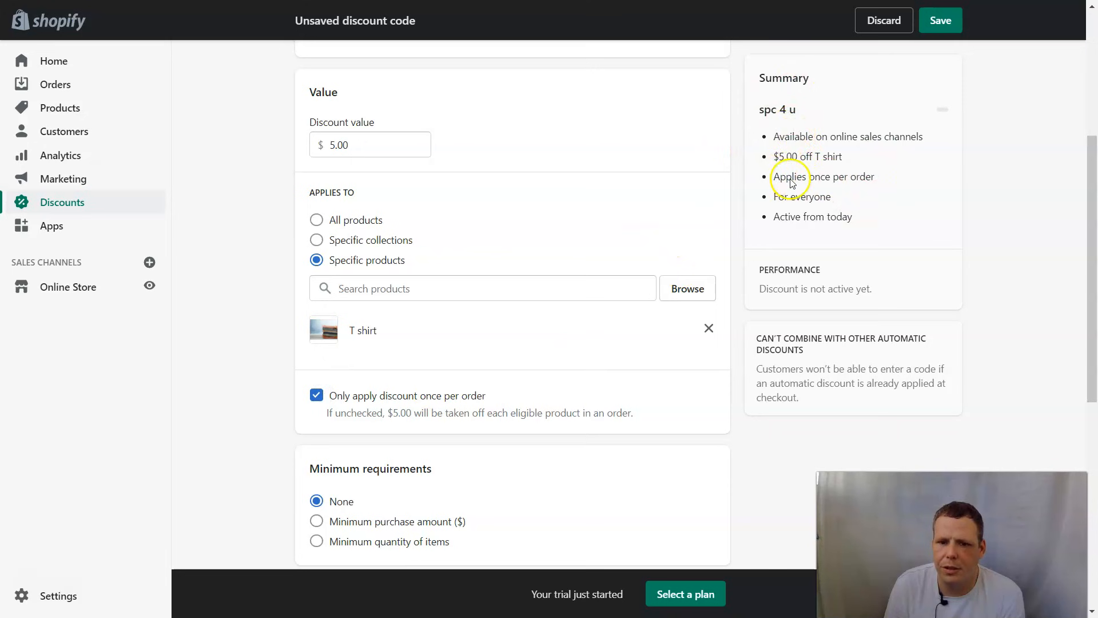
# - Under Minimum requirements, choose Minimum quantity of items and set it to 5
pyautogui.scroll(-1, 493, 478)
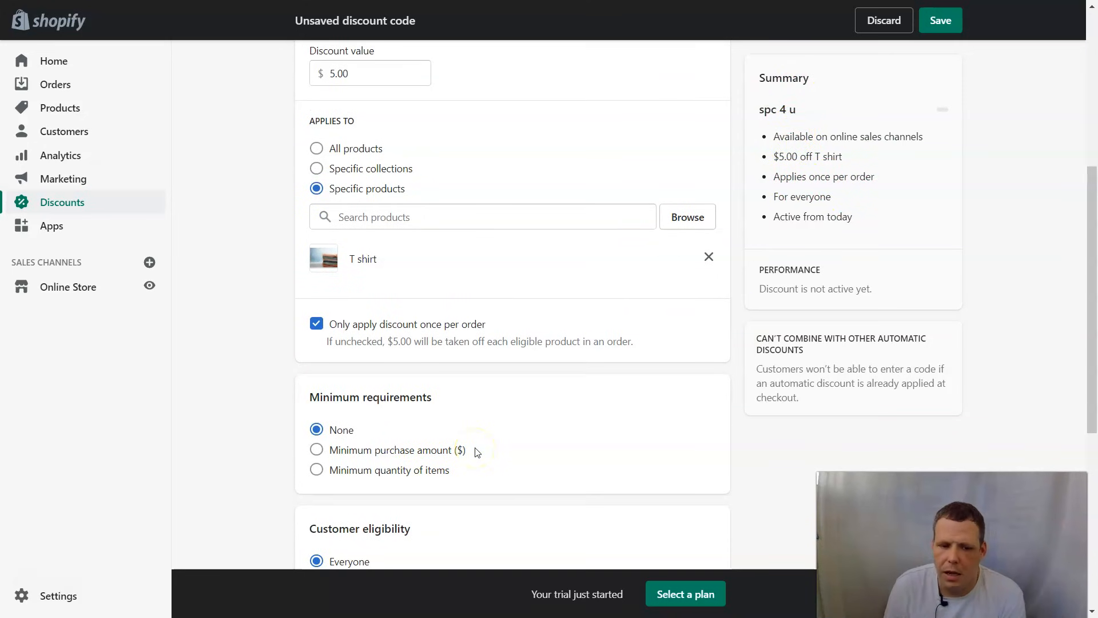
pyautogui.click(337, 451)
pyautogui.click(362, 471)
pyautogui.write('50')
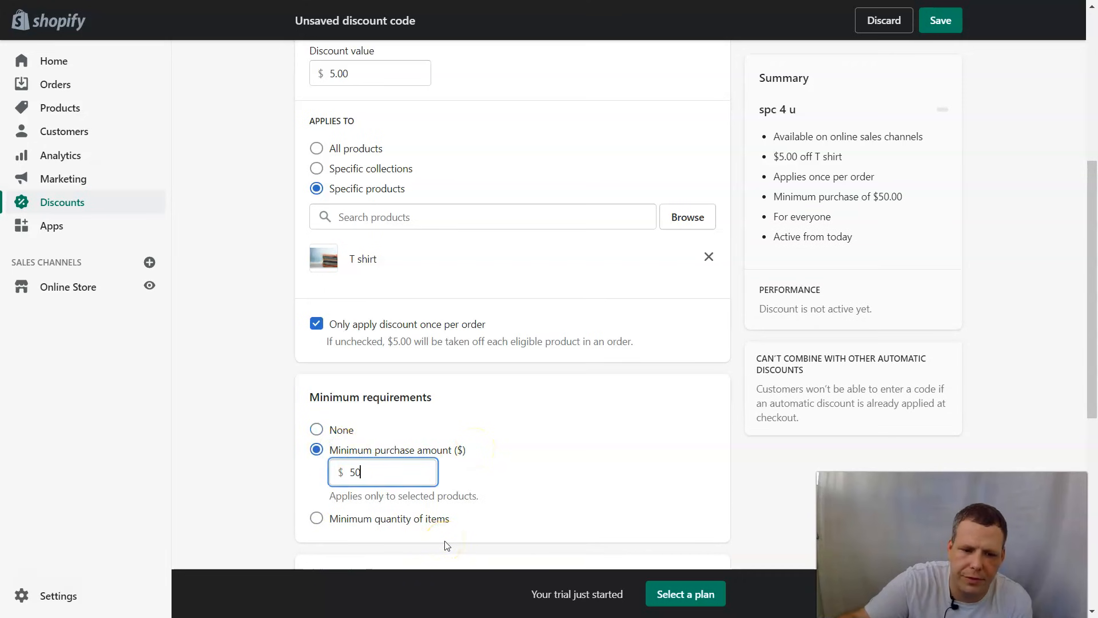
pyautogui.click(584, 491)
pyautogui.scroll(-1, 585, 486)
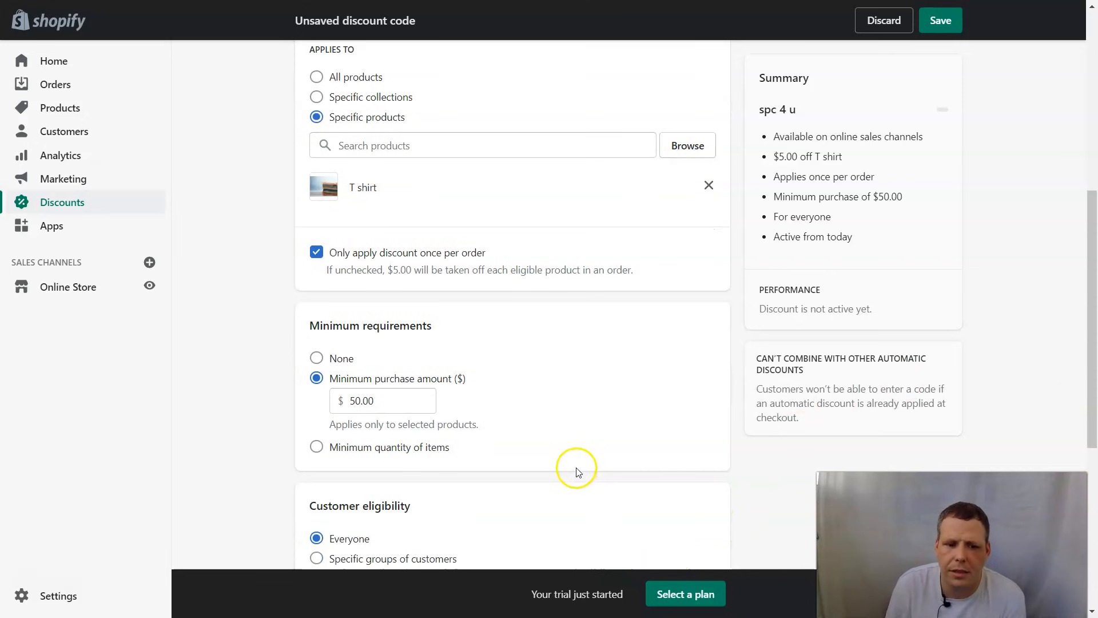
pyautogui.click(318, 449)
pyautogui.click(352, 421)
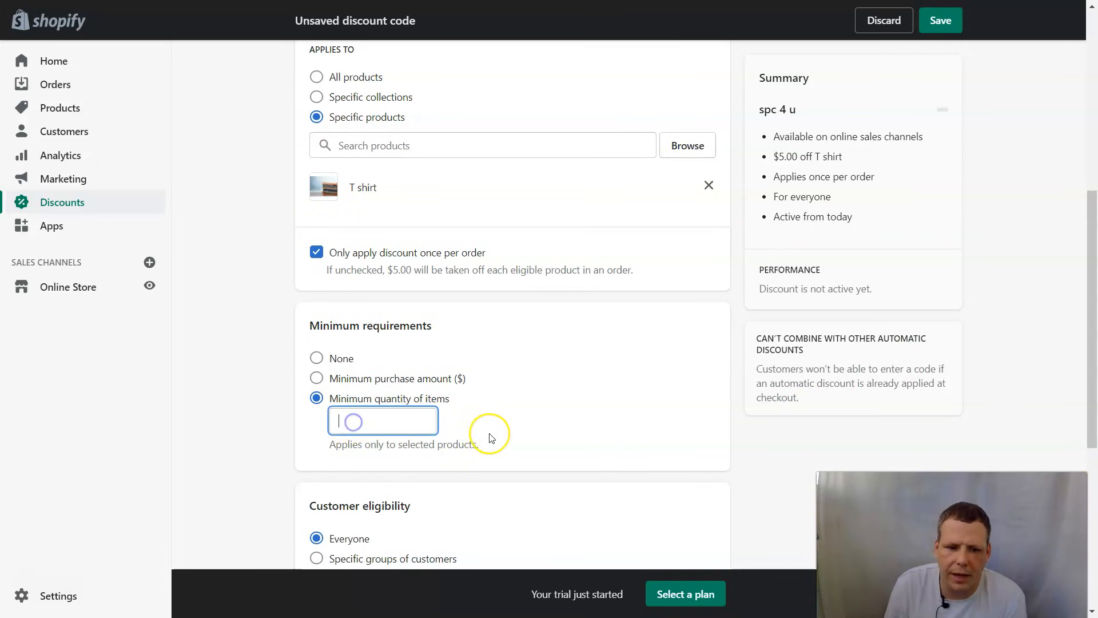
pyautogui.write('5')
pyautogui.click(595, 364)
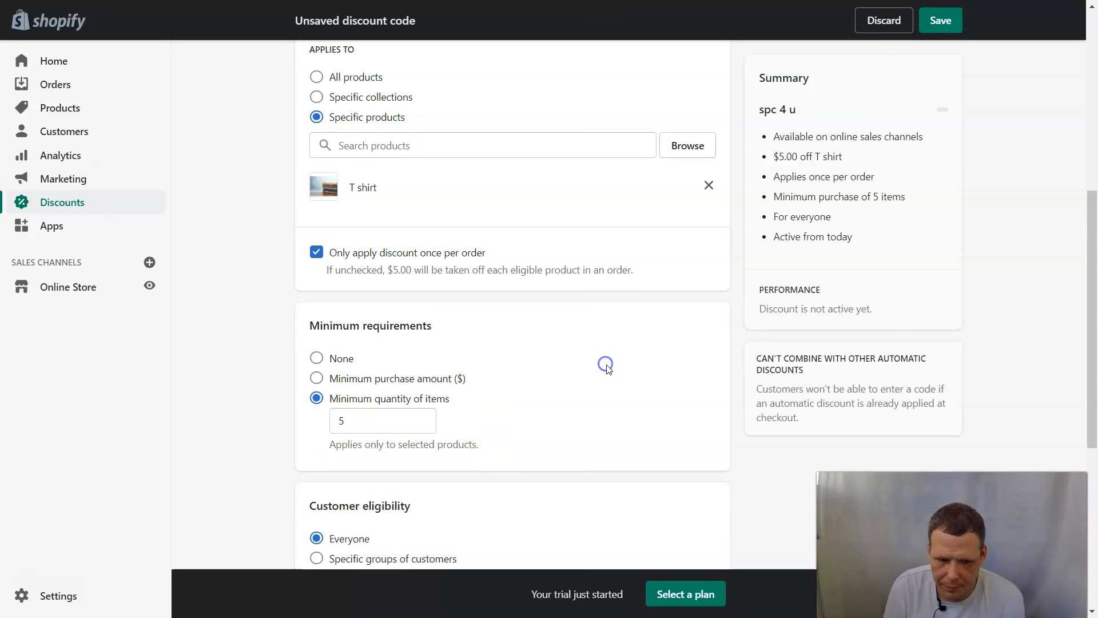
pyautogui.scroll(-2, 606, 372)
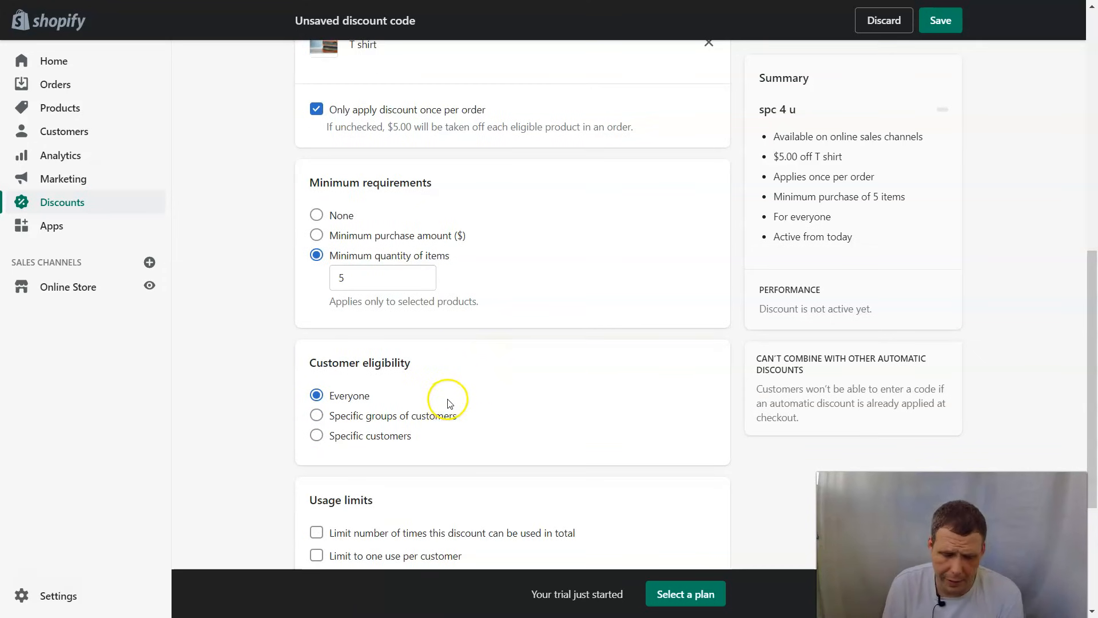
# - Set Customer eligibility to Specific customers and add the one customer from the list
pyautogui.click(332, 416)
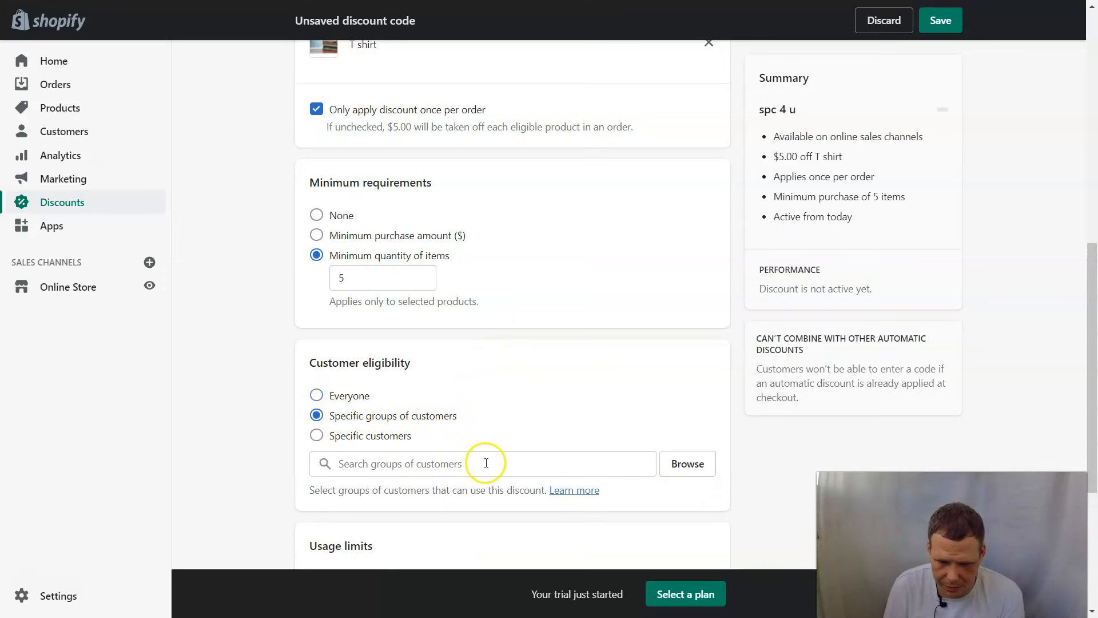
pyautogui.click(334, 437)
pyautogui.scroll(-1, 595, 400)
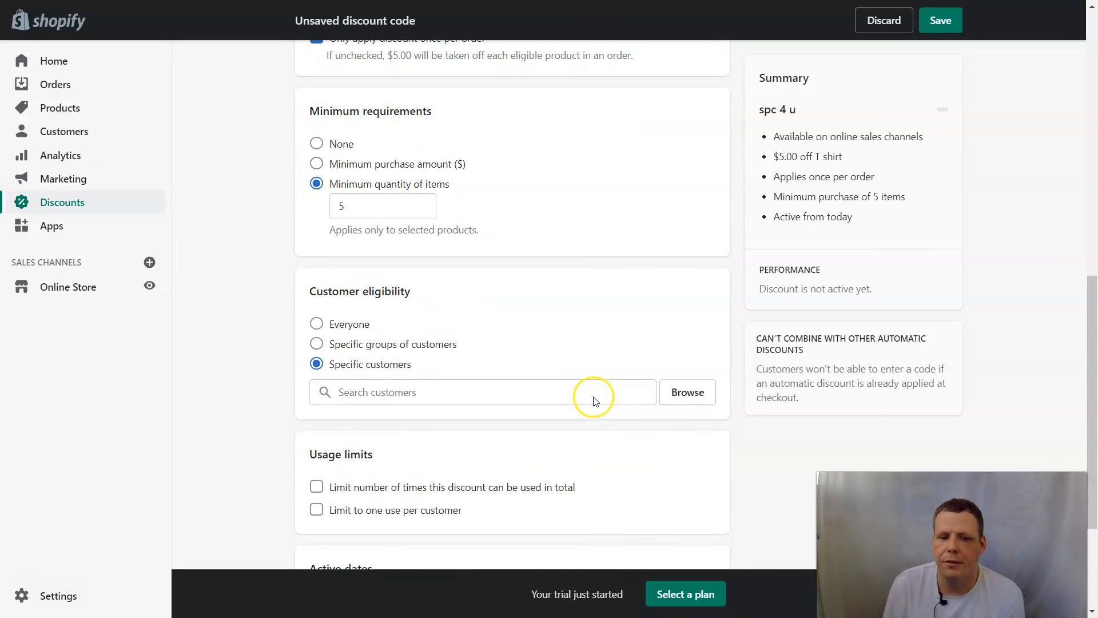
pyautogui.click(707, 392)
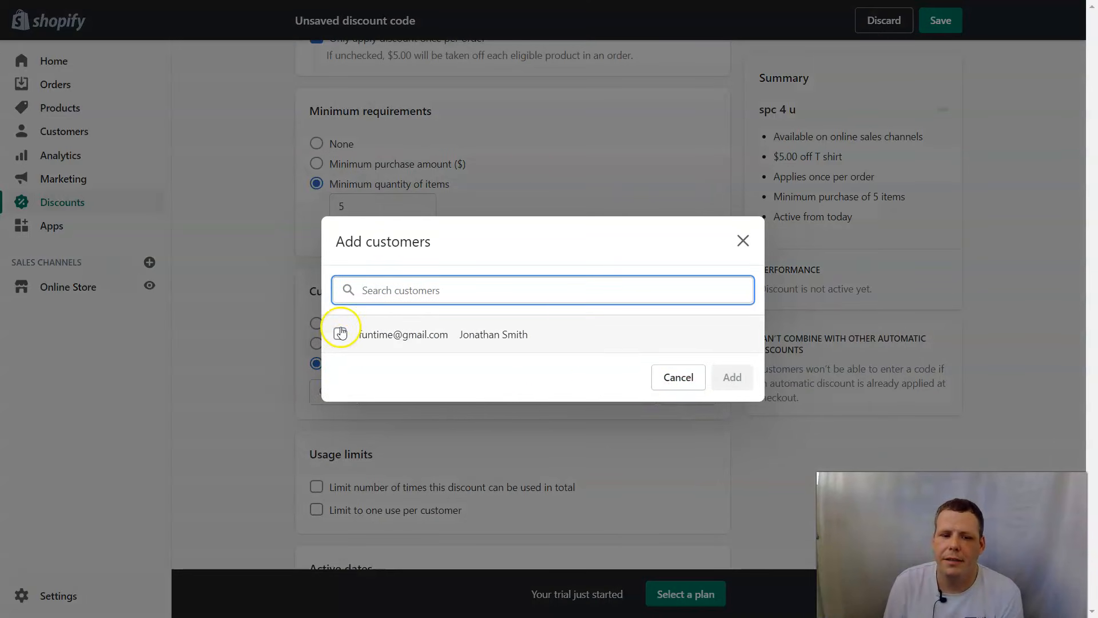
pyautogui.click(341, 332)
pyautogui.click(731, 377)
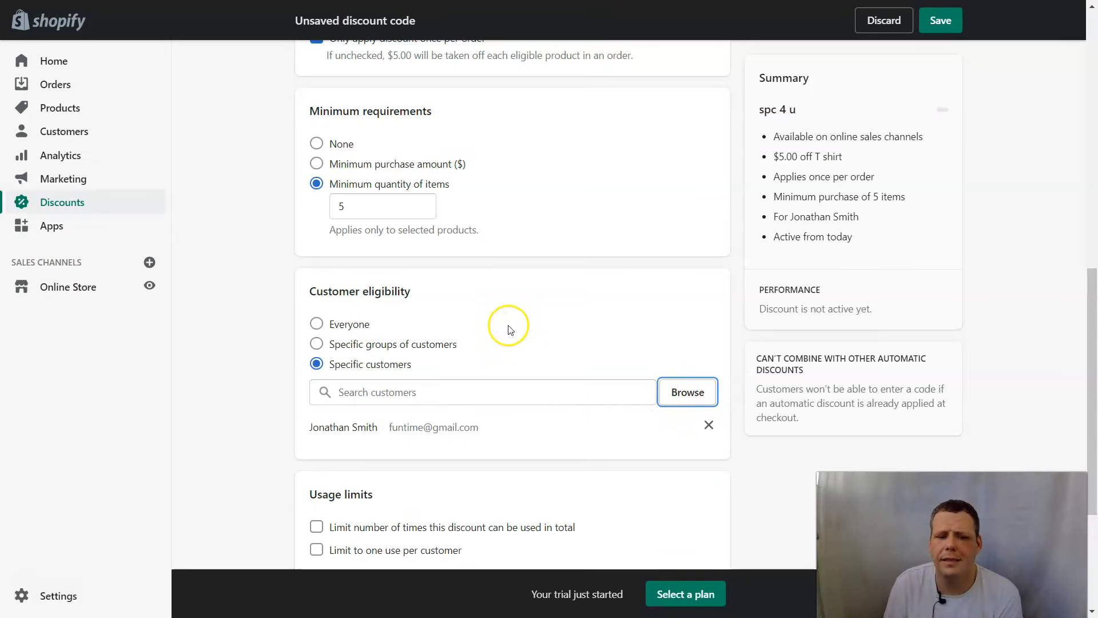
pyautogui.scroll(-4, 510, 330)
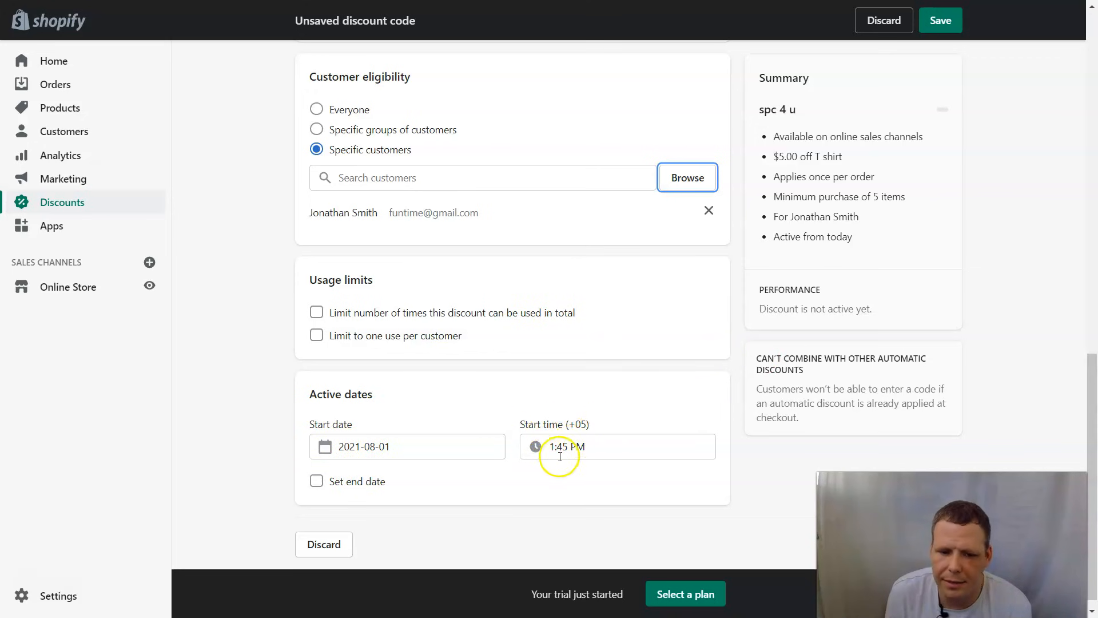
# - Give the spc 4 u discount an end date of August 17, 2021, and save it
pyautogui.click(321, 482)
pyautogui.scroll(-2, 559, 486)
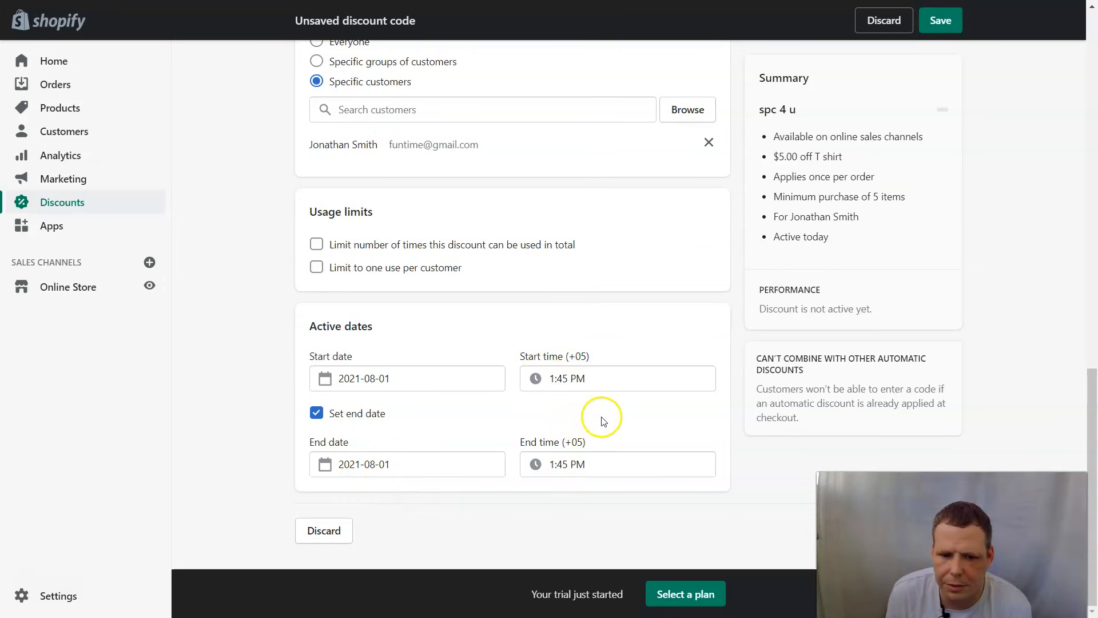
pyautogui.click(349, 465)
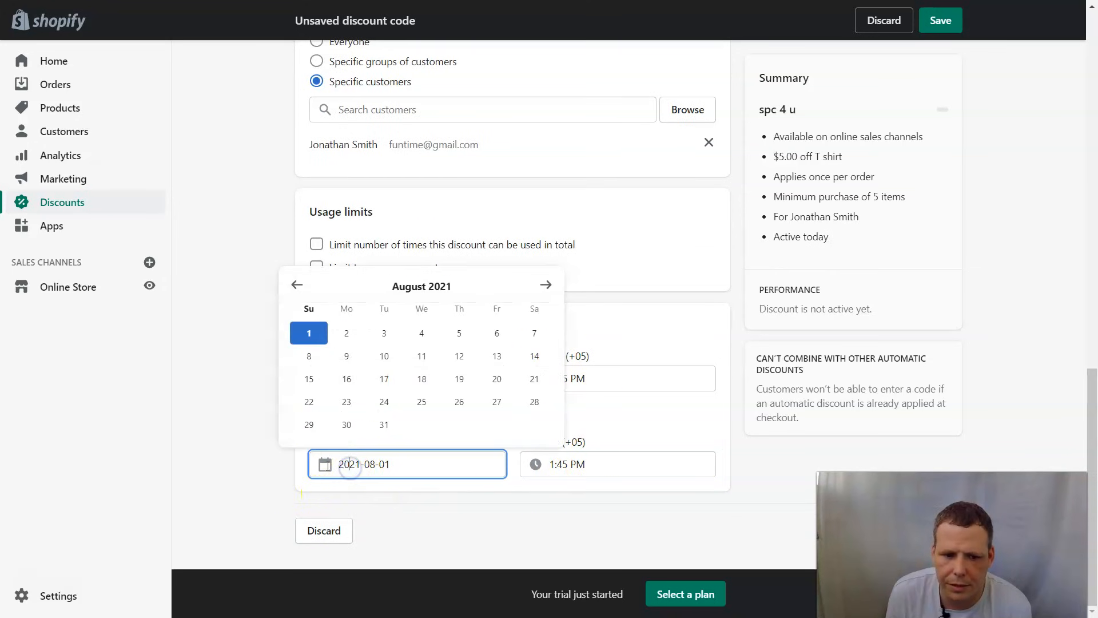
pyautogui.click(384, 378)
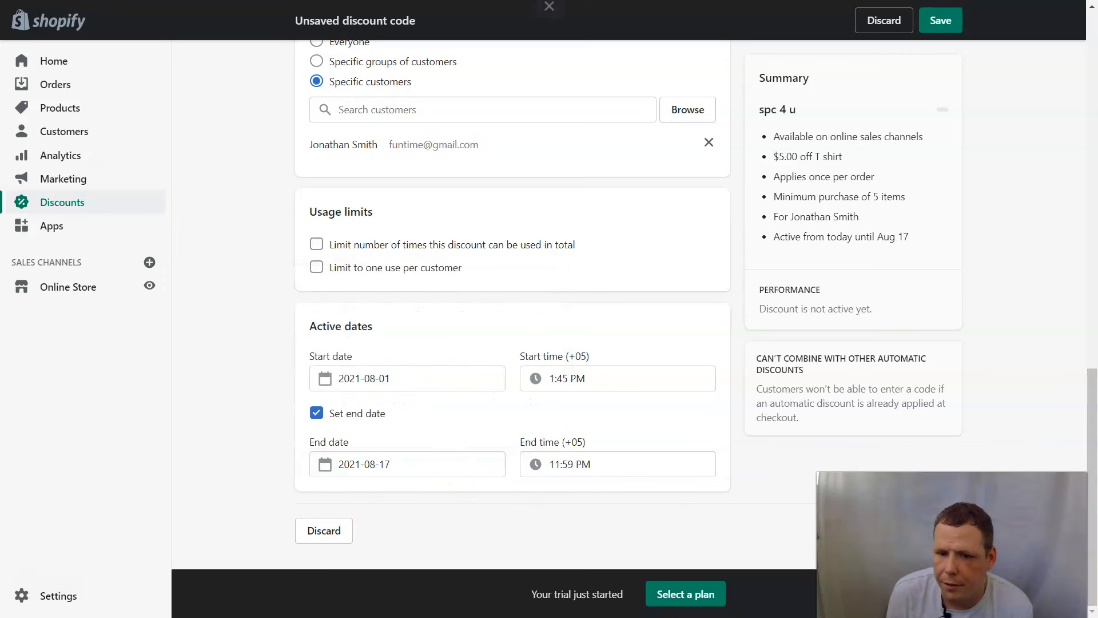
pyautogui.click(940, 21)
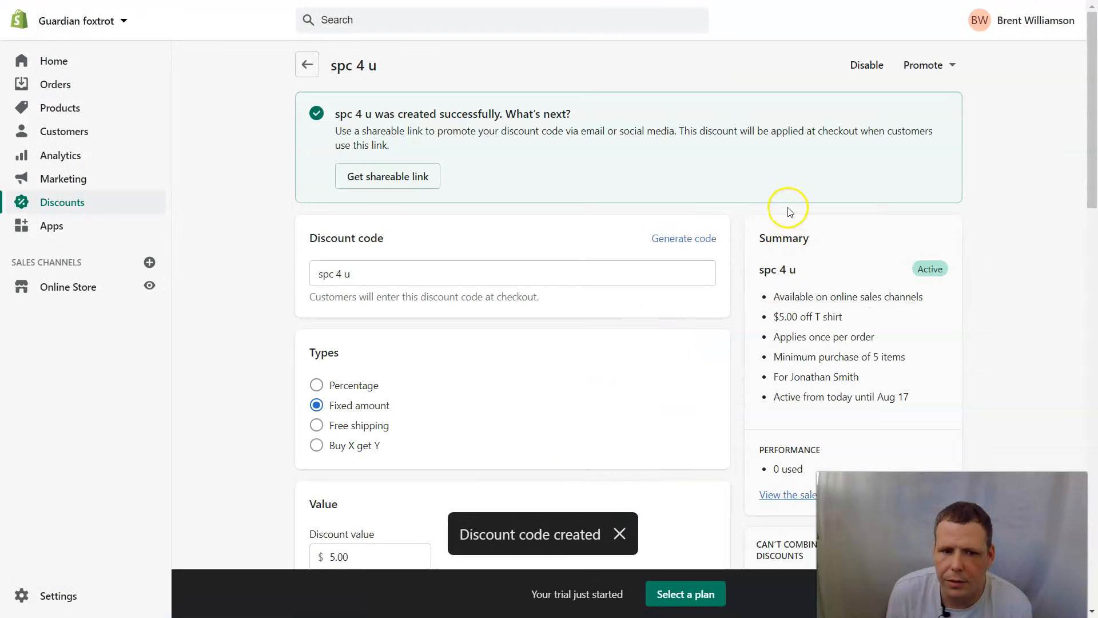
# - Copy the spc 4 u discount's shareable link to the clipboard and dismiss the notifications
pyautogui.click(386, 177)
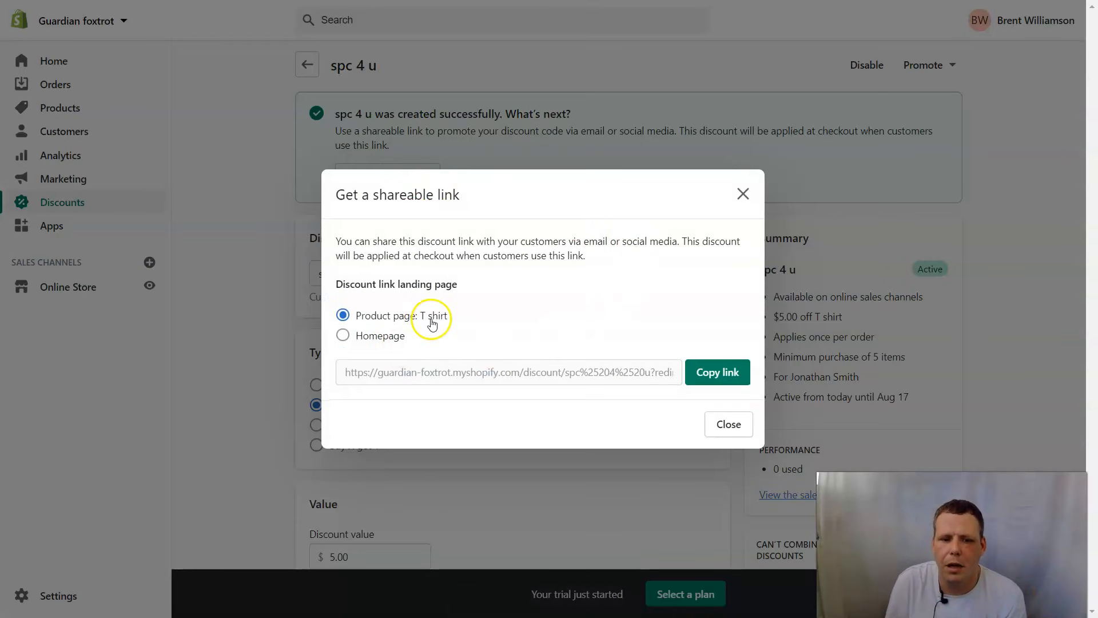
pyautogui.click(735, 373)
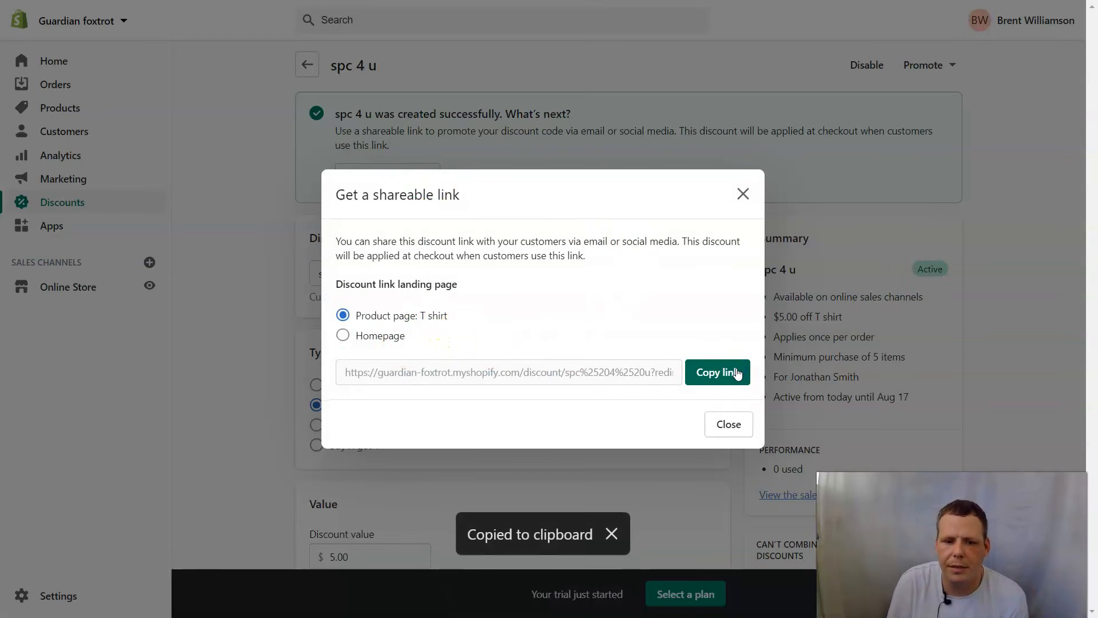
pyautogui.click(735, 373)
pyautogui.click(735, 373)
pyautogui.click(735, 373)
pyautogui.click(735, 373)
pyautogui.click(736, 373)
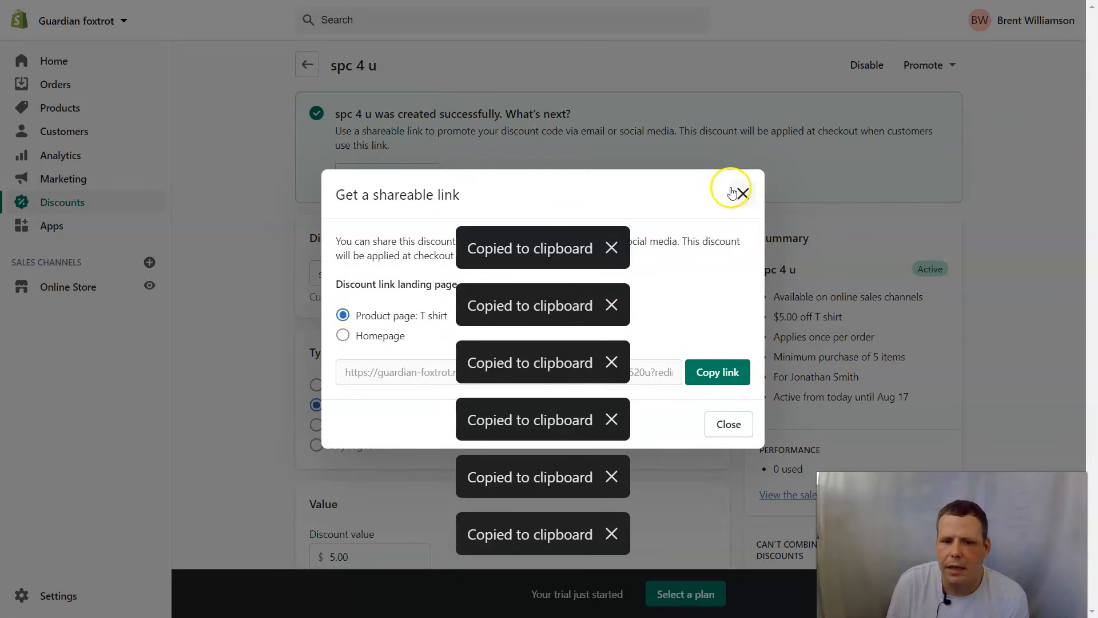
pyautogui.click(611, 248)
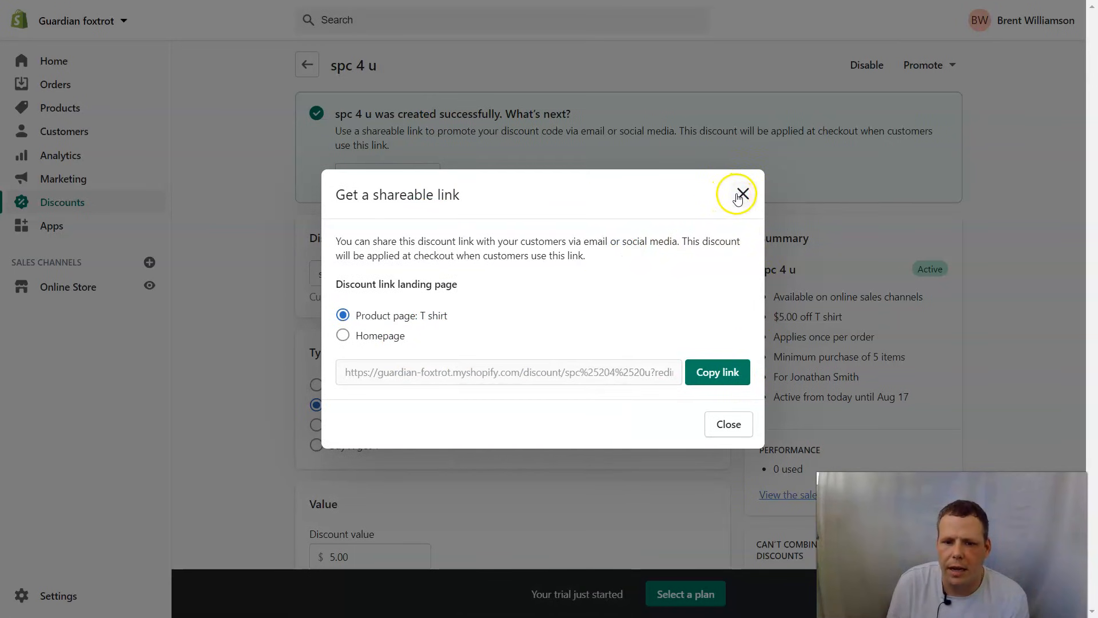
# - Close the shareable link window and clear the highlighted success message text
pyautogui.click(726, 421)
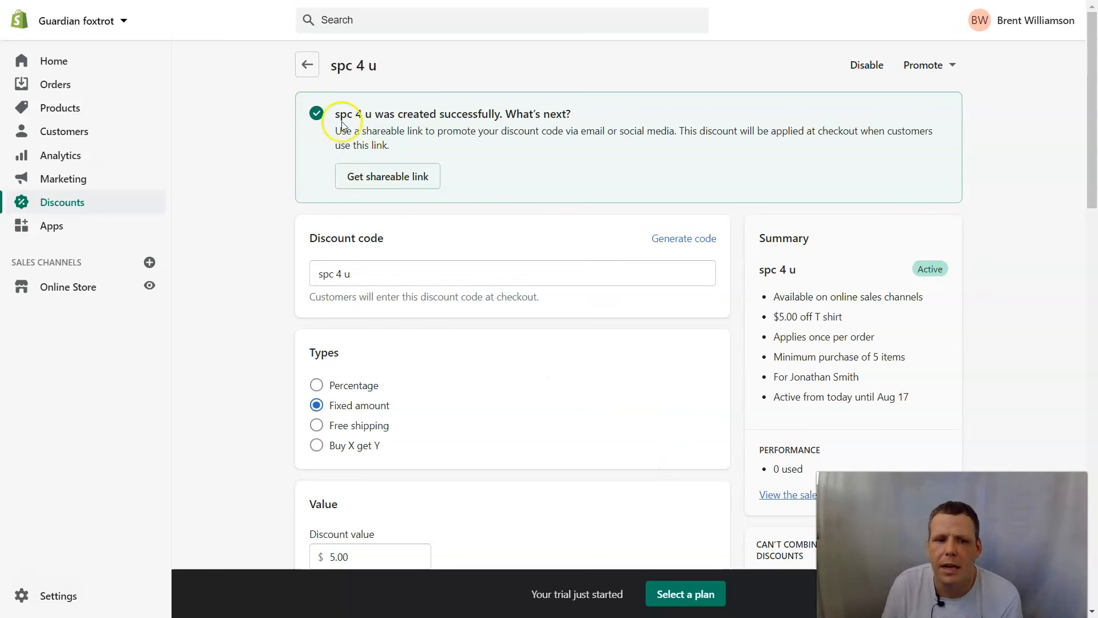
pyautogui.moveTo(568, 132); pyautogui.dragTo(885, 145)
pyautogui.click(775, 154)
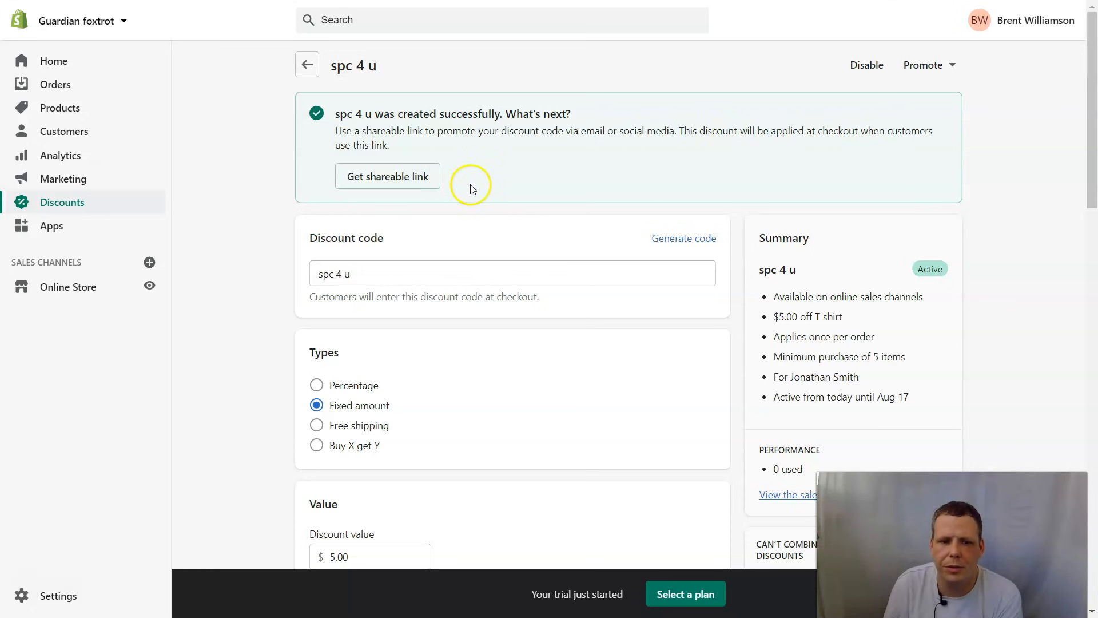
pyautogui.scroll(-5, 495, 187)
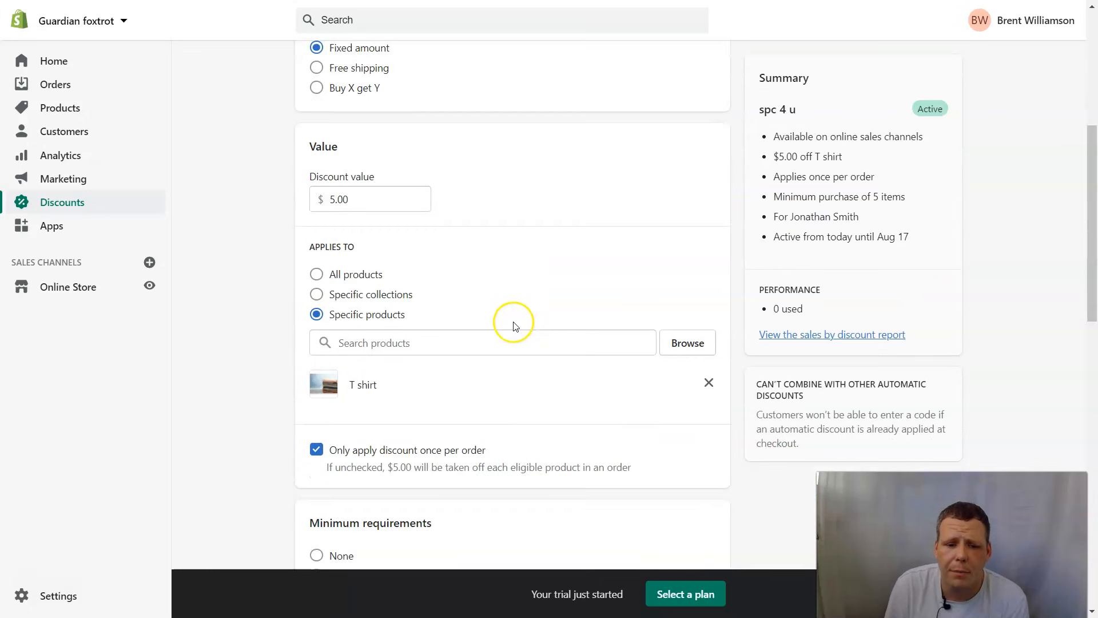
pyautogui.scroll(-2, 392, 318)
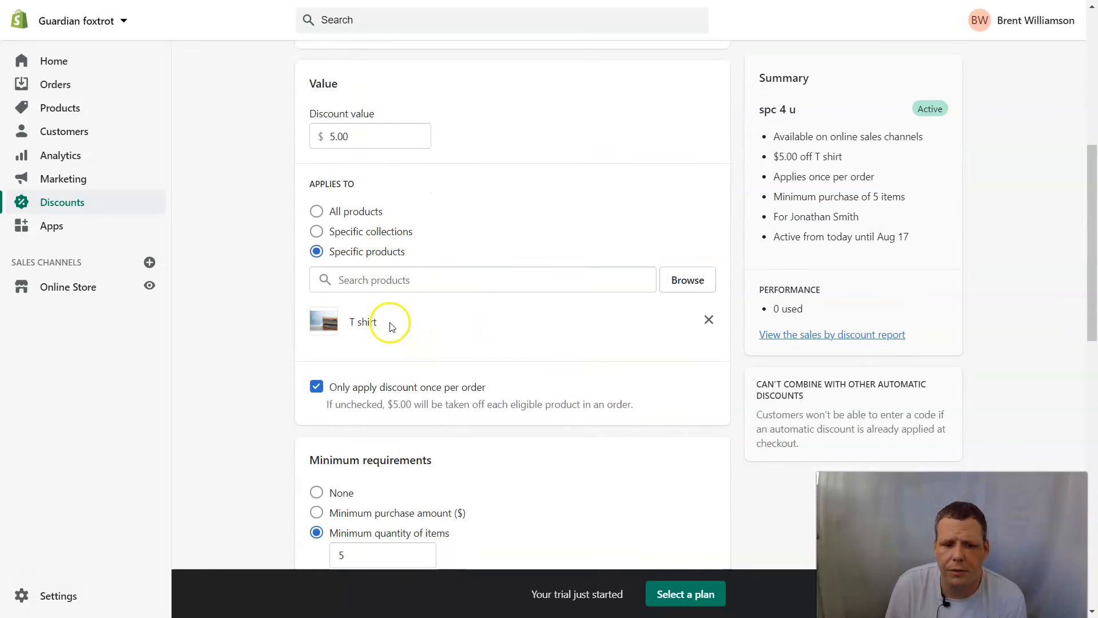
pyautogui.scroll(1, 484, 273)
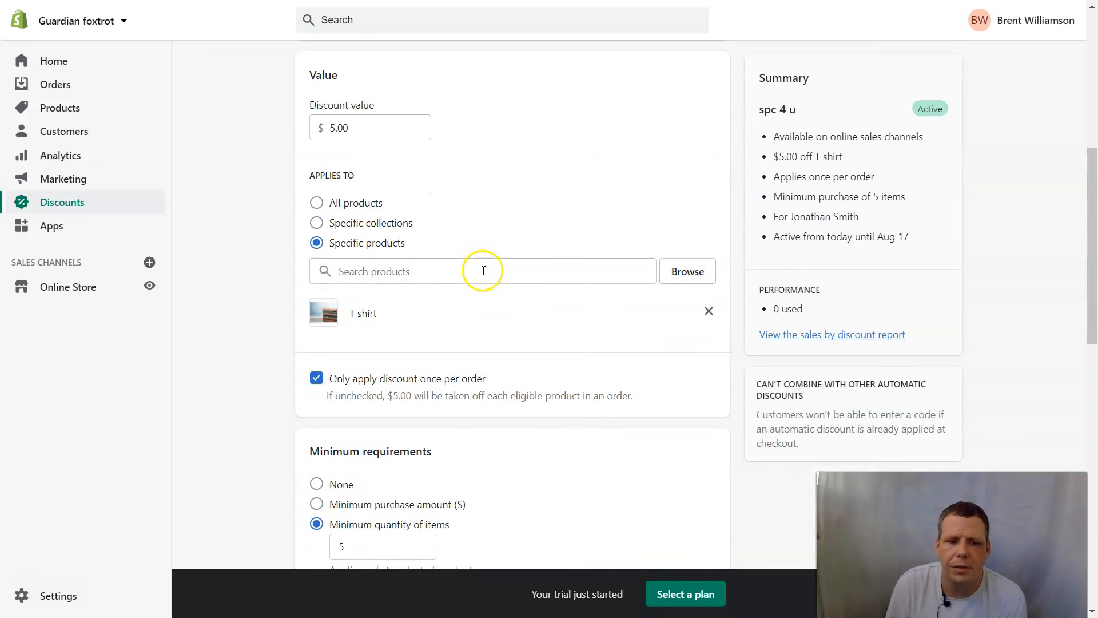
pyautogui.scroll(1, 483, 271)
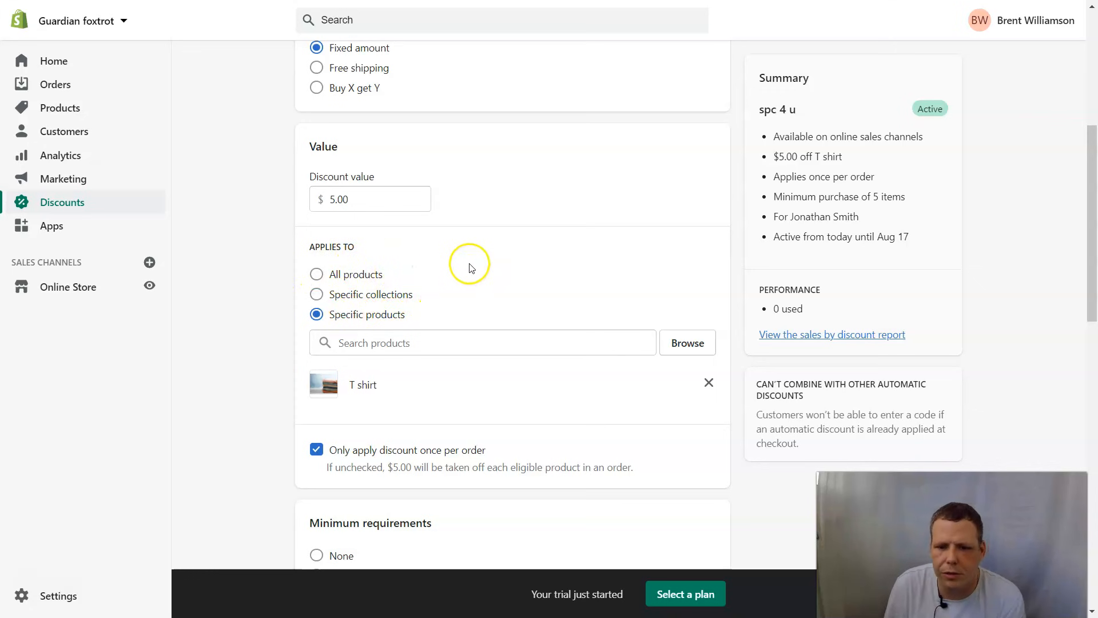
pyautogui.scroll(5, 469, 264)
pyautogui.scroll(-14, 488, 311)
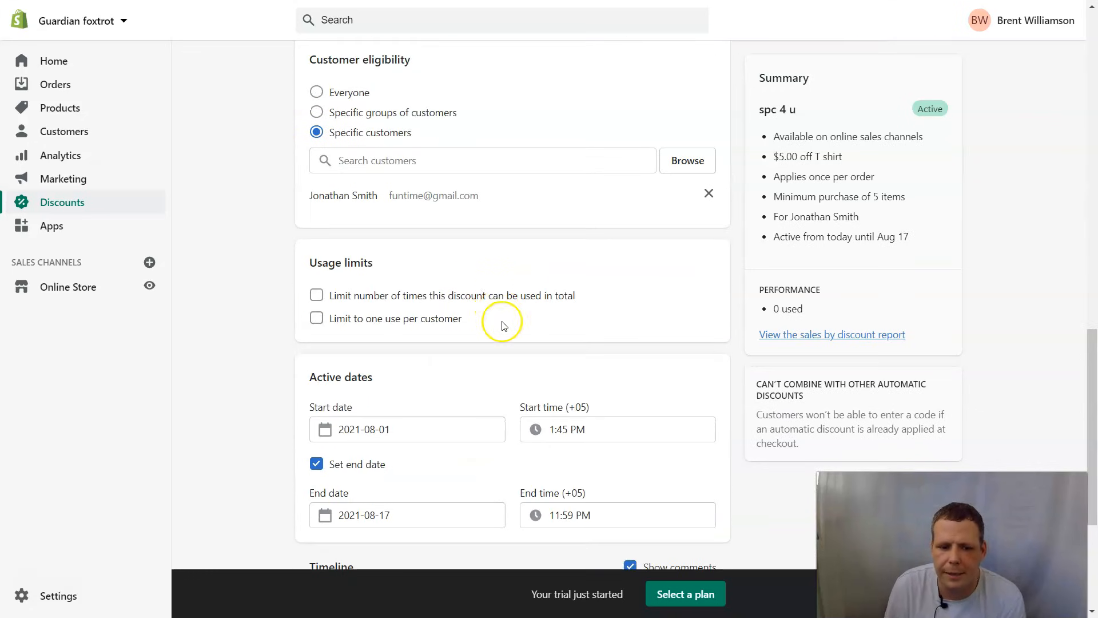
pyautogui.scroll(-4, 503, 325)
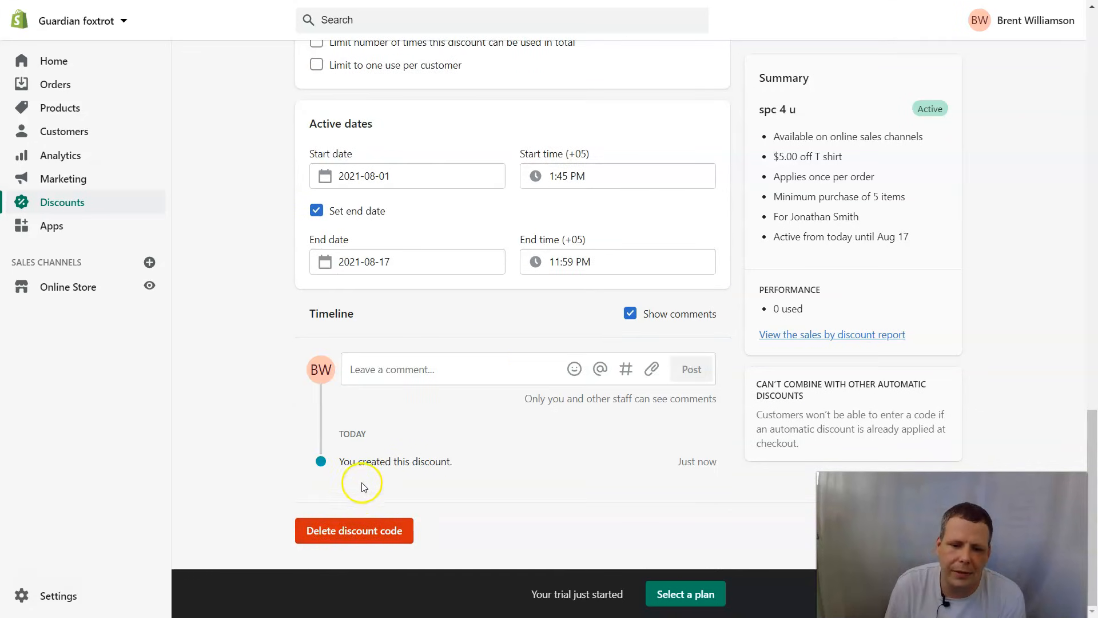
pyautogui.scroll(8, 534, 409)
pyautogui.scroll(12, 540, 358)
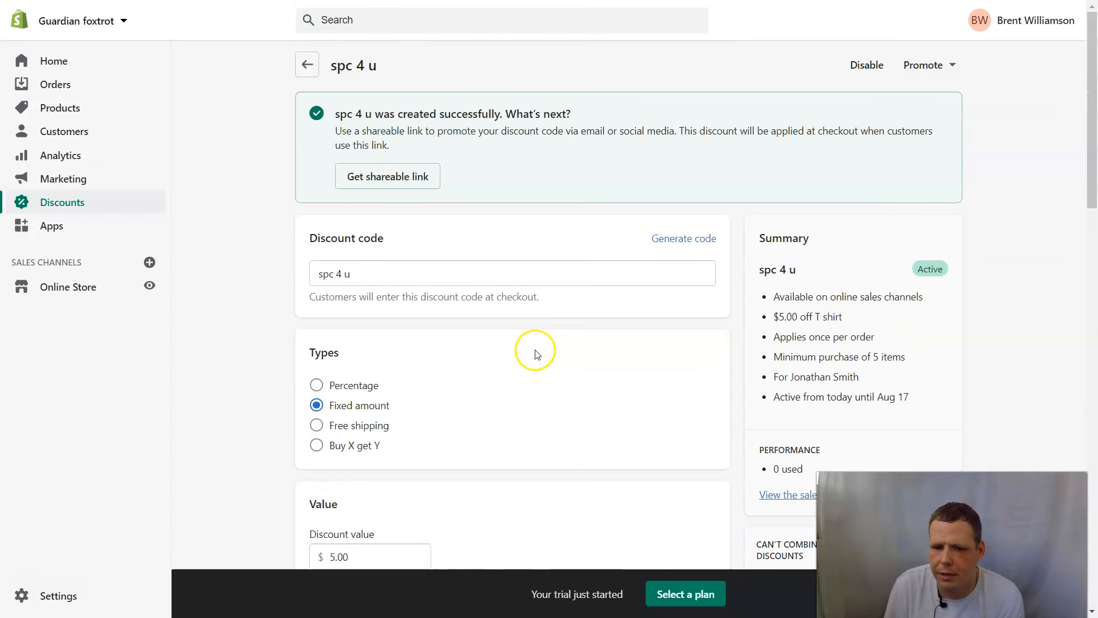
pyautogui.scroll(-3, 536, 351)
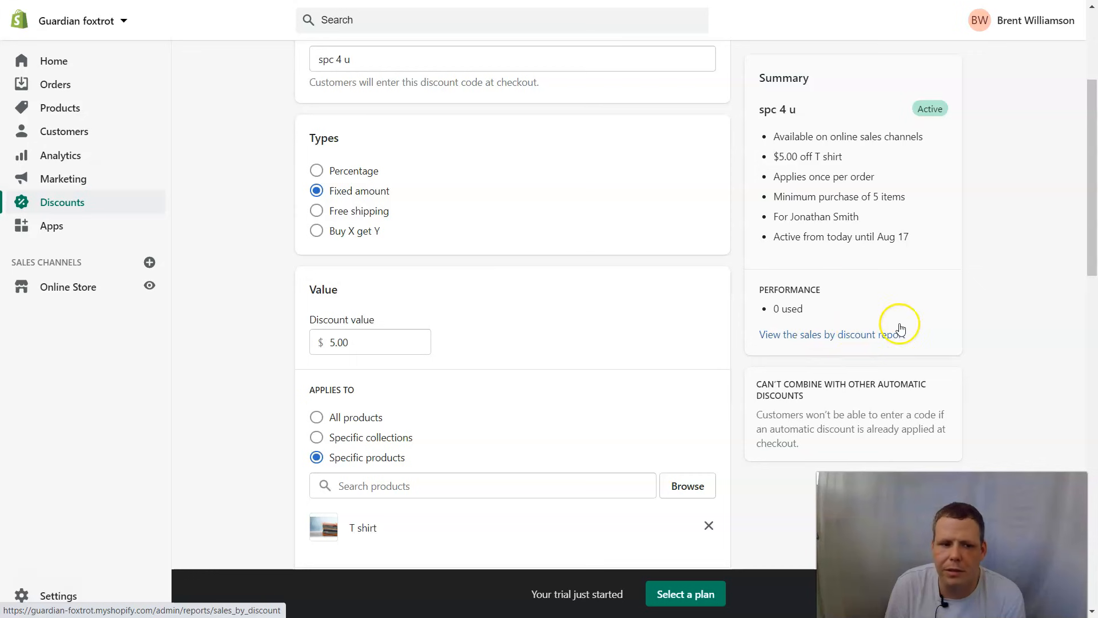
# - Browse the store's Analytics reports list, scrolling through the report cards
pyautogui.click(80, 158)
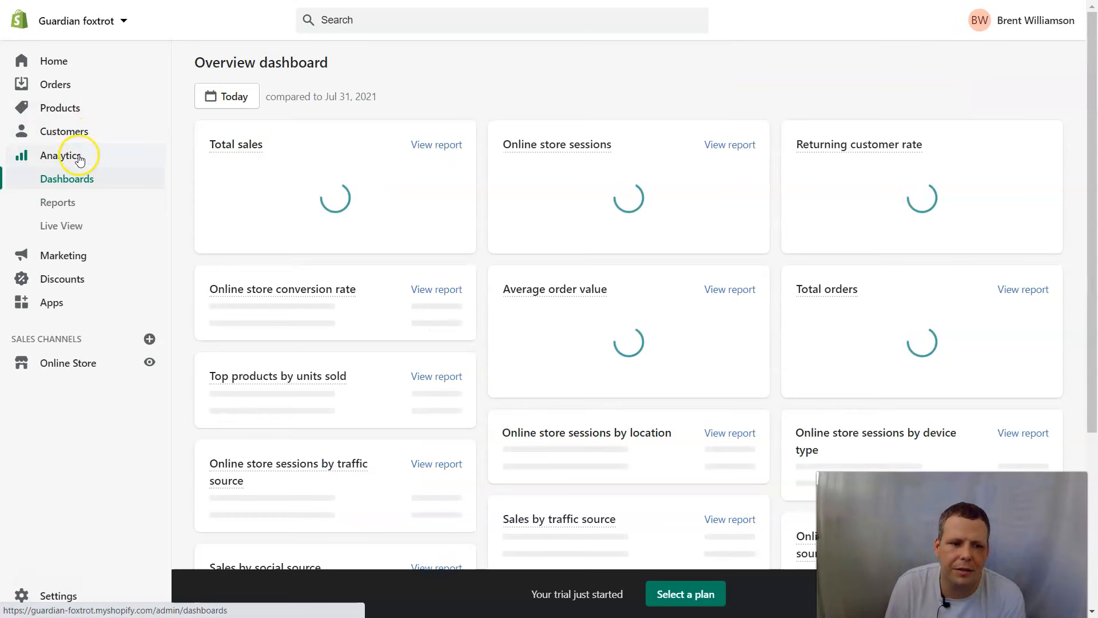
pyautogui.click(73, 209)
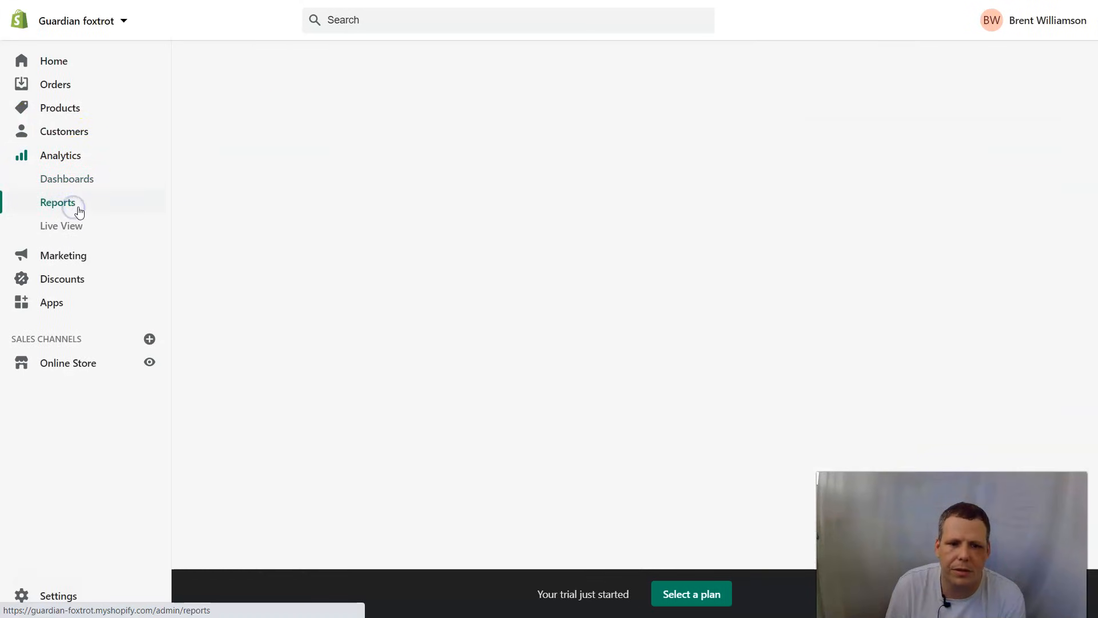
pyautogui.scroll(-5, 680, 165)
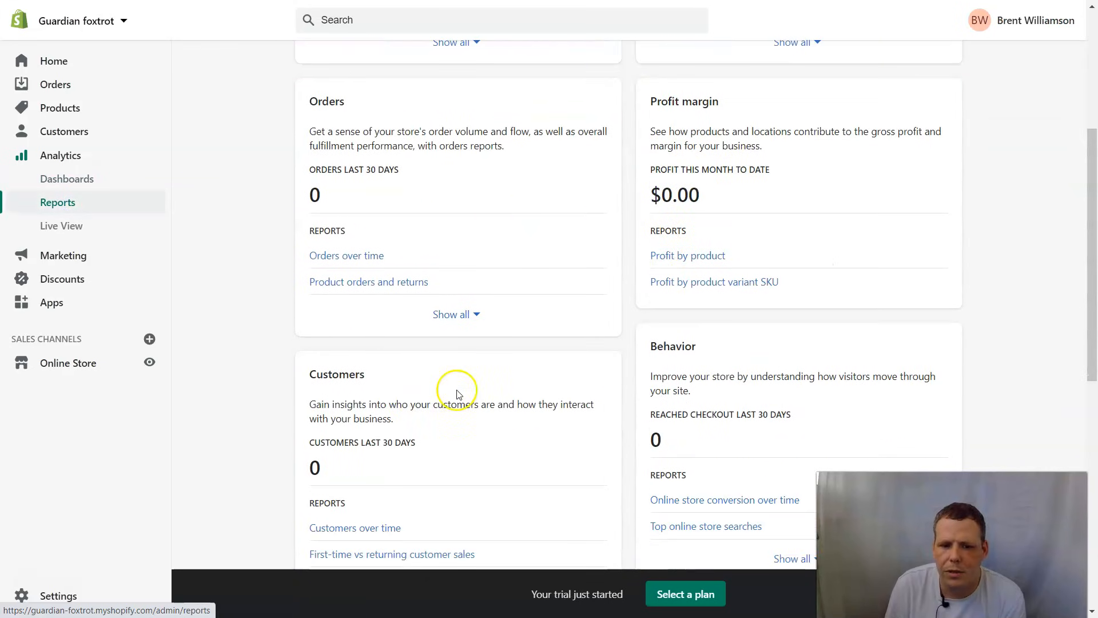
pyautogui.scroll(-5, 749, 357)
pyautogui.scroll(-3, 474, 400)
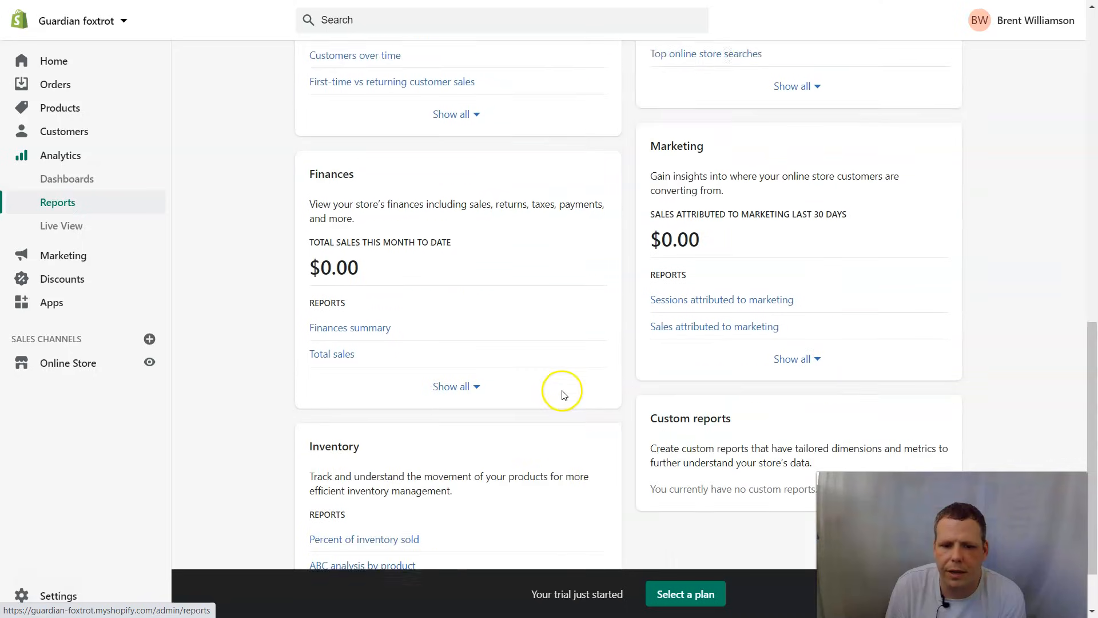
pyautogui.scroll(13, 709, 354)
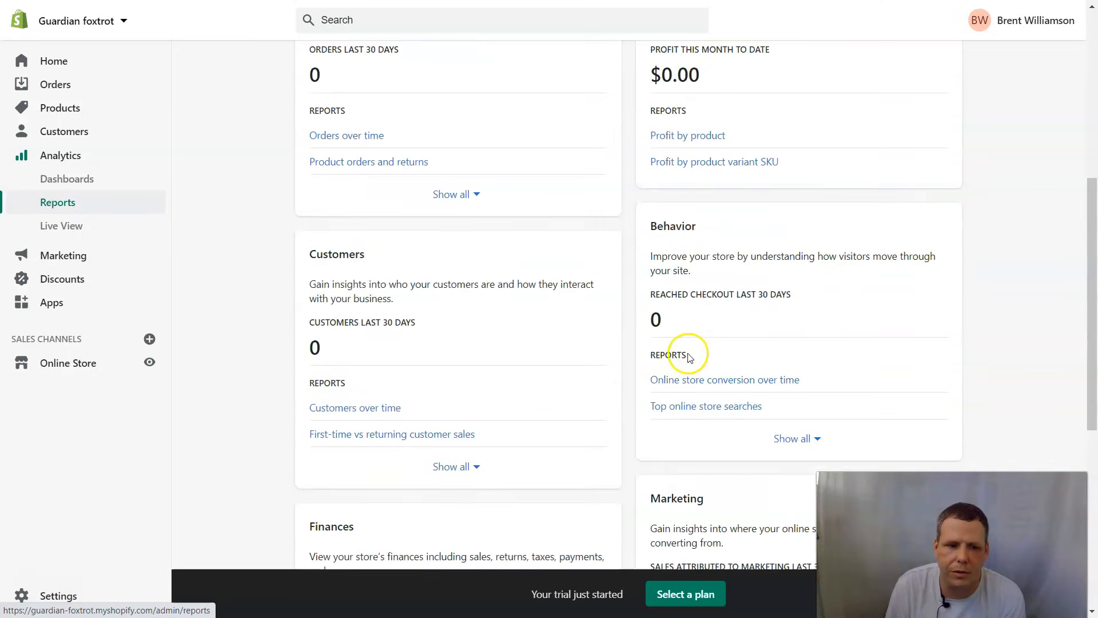
# - Return to the Analytics overview dashboard and scroll through its $0.00 sales figures
pyautogui.click(68, 188)
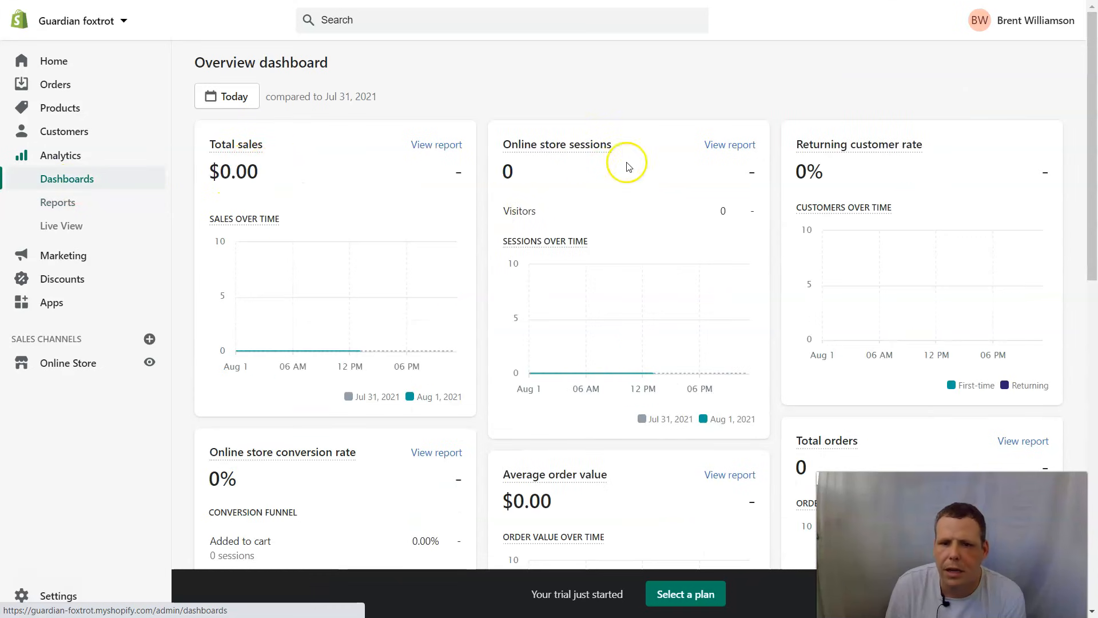
pyautogui.scroll(-6, 831, 210)
pyautogui.scroll(-3, 682, 311)
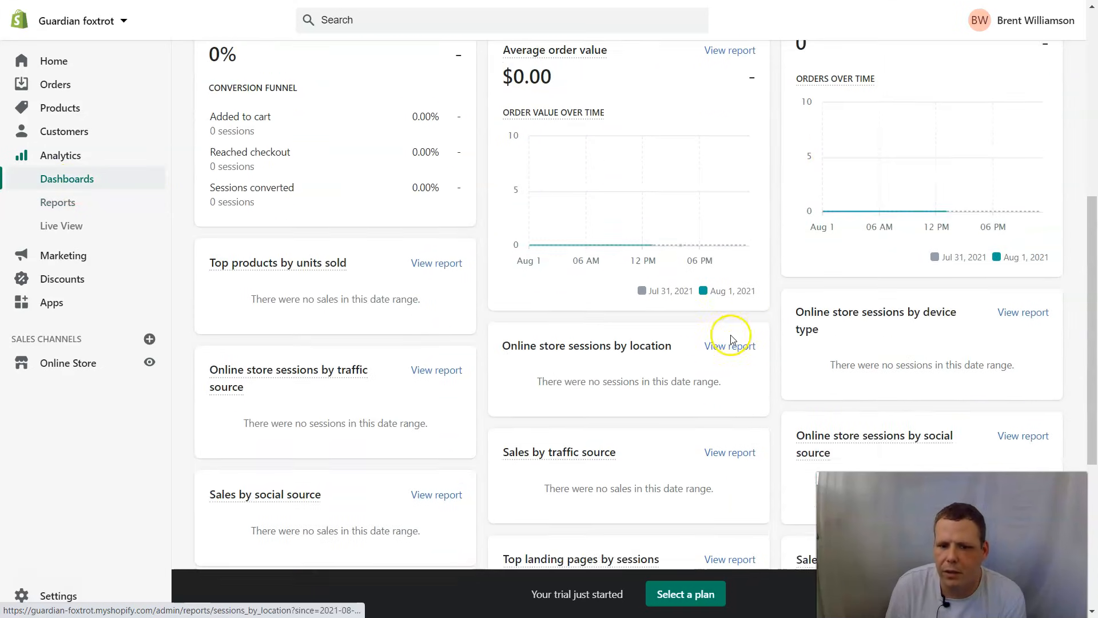
pyautogui.scroll(-4, 752, 377)
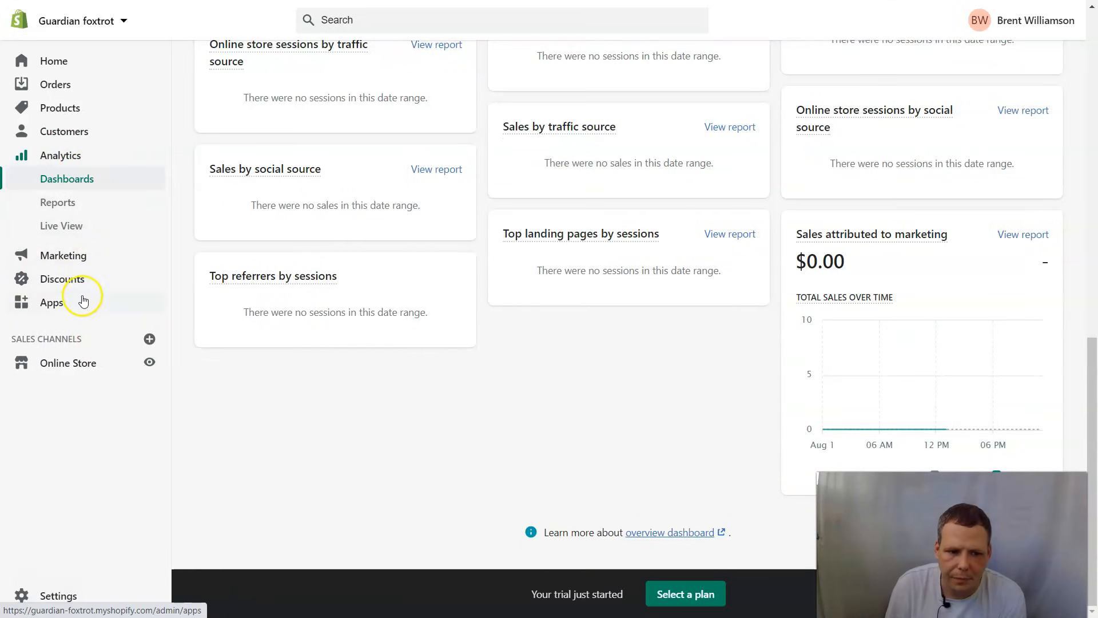
# - Go to Discounts and view the spc 4 u code's details, then return to the list
pyautogui.click(81, 284)
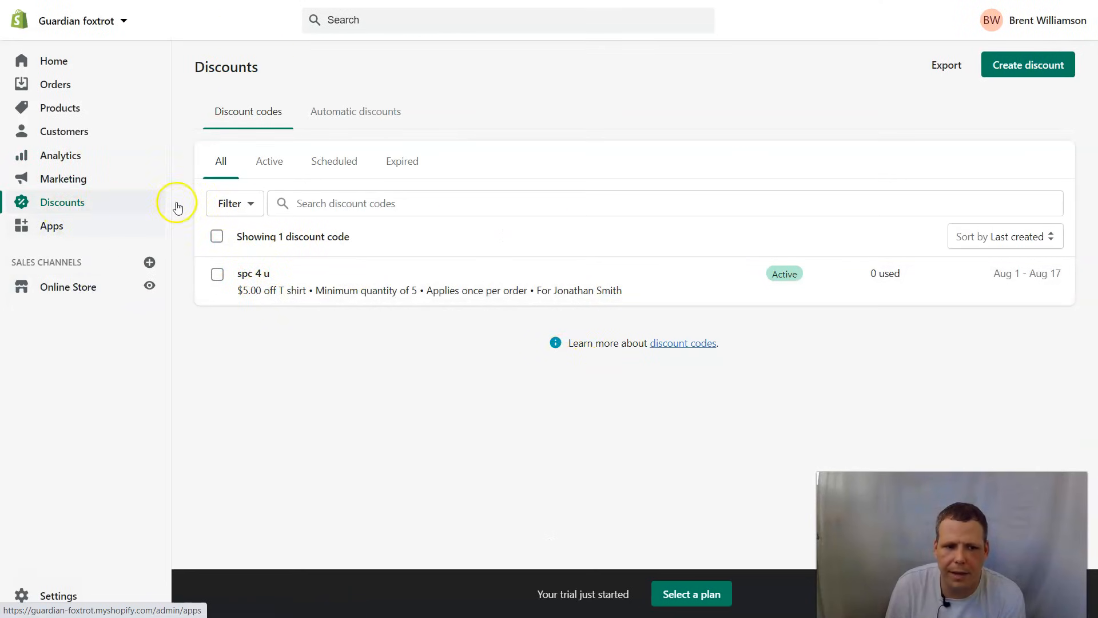
pyautogui.click(217, 275)
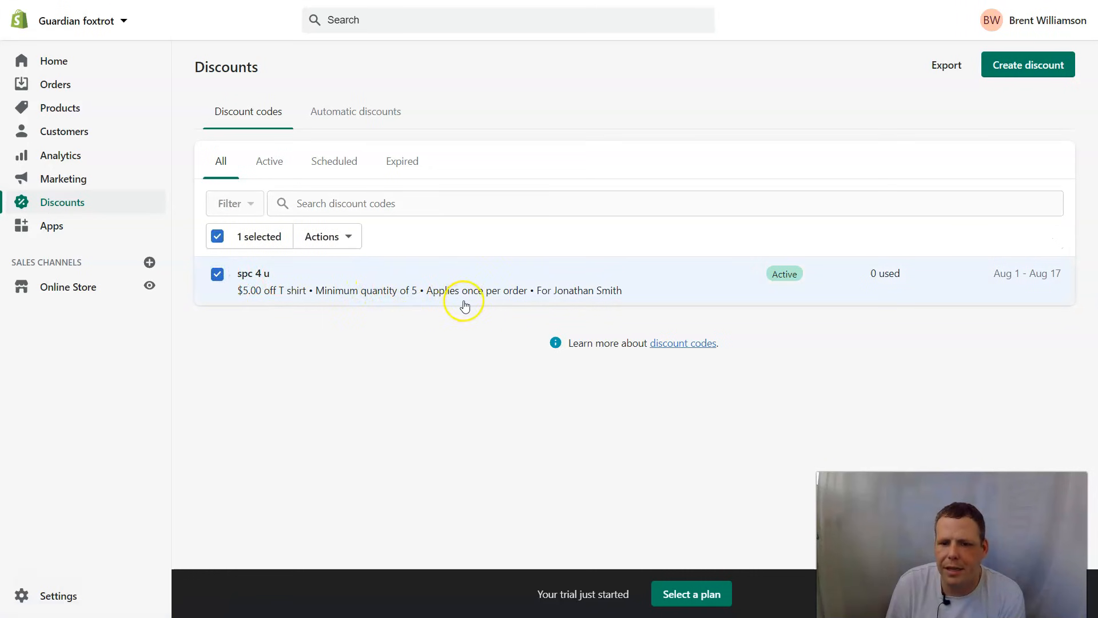
pyautogui.click(779, 279)
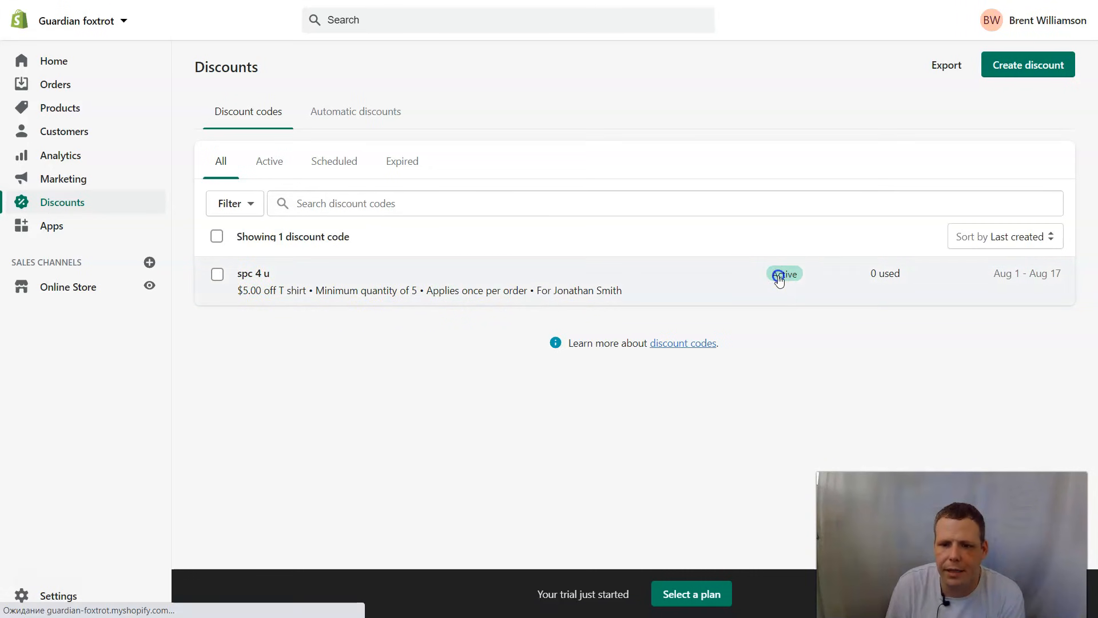
pyautogui.click(779, 276)
pyautogui.click(307, 65)
# - Select spc 4 u, review its bulk actions menu, then close it and deselect the code
pyautogui.click(218, 275)
pyautogui.click(350, 240)
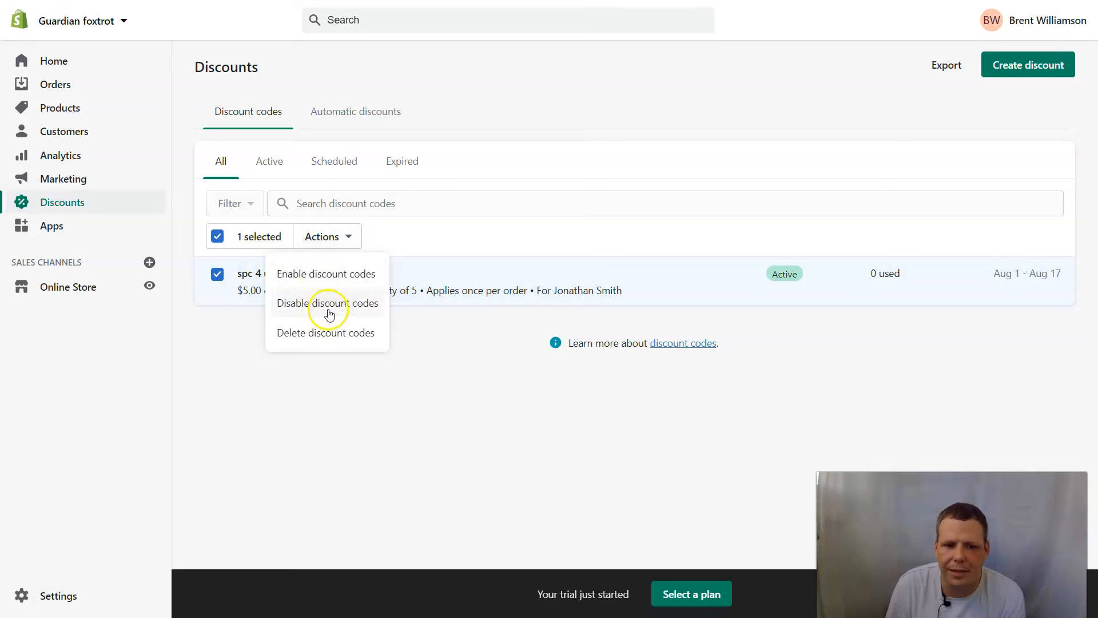
pyautogui.click(352, 391)
pyautogui.click(216, 270)
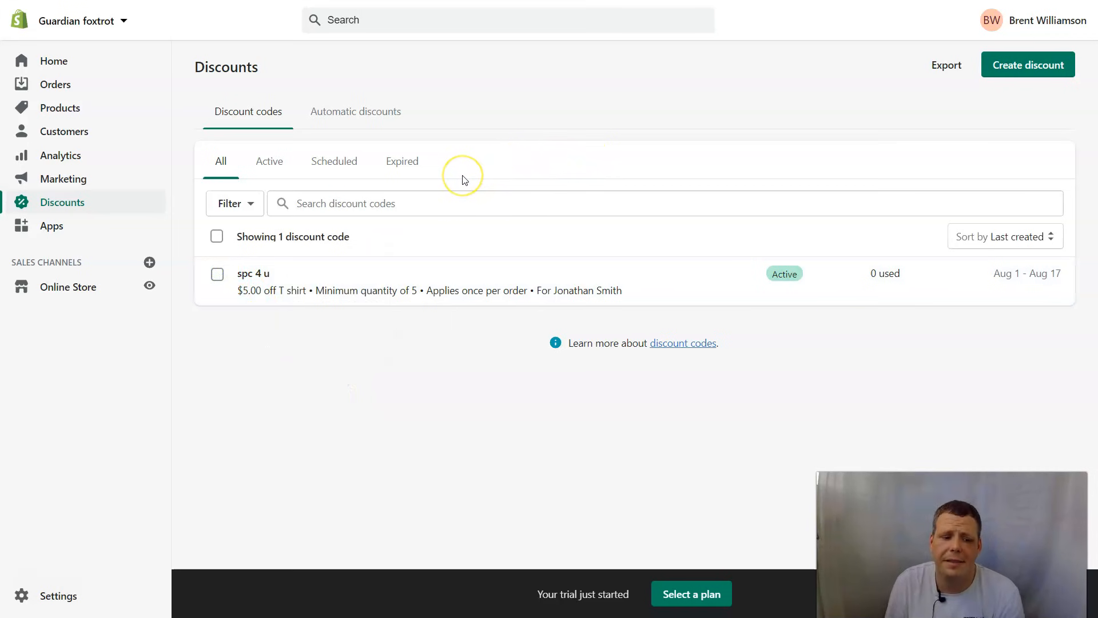